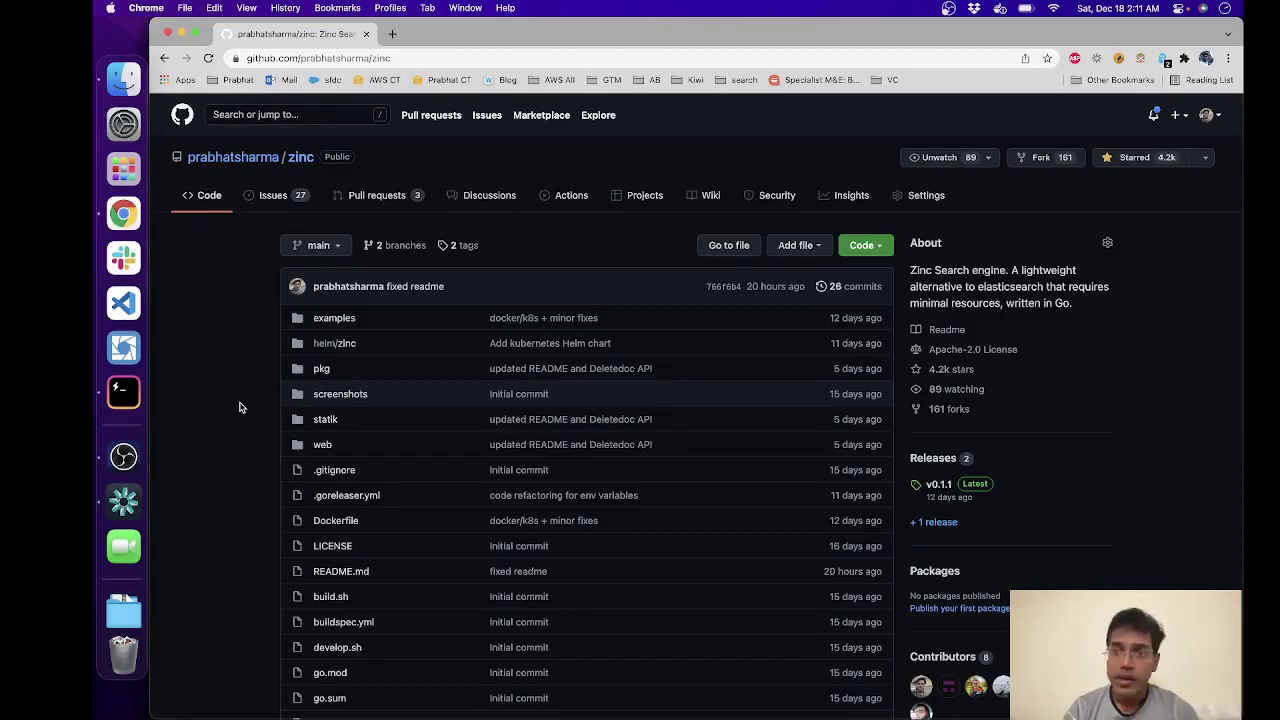
# Step: Open the zinc Releases page from the README's releases link in a new tab
pyautogui.scroll(-5, 240, 407)
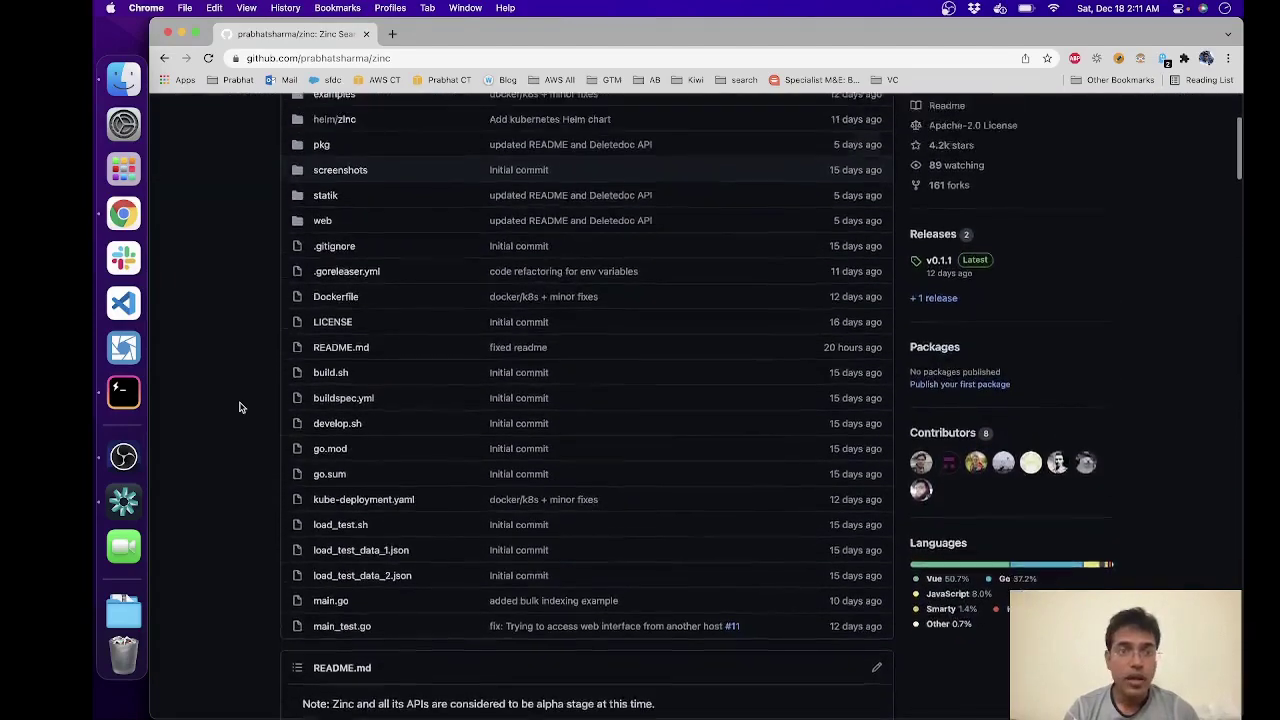
pyautogui.scroll(4, 240, 407)
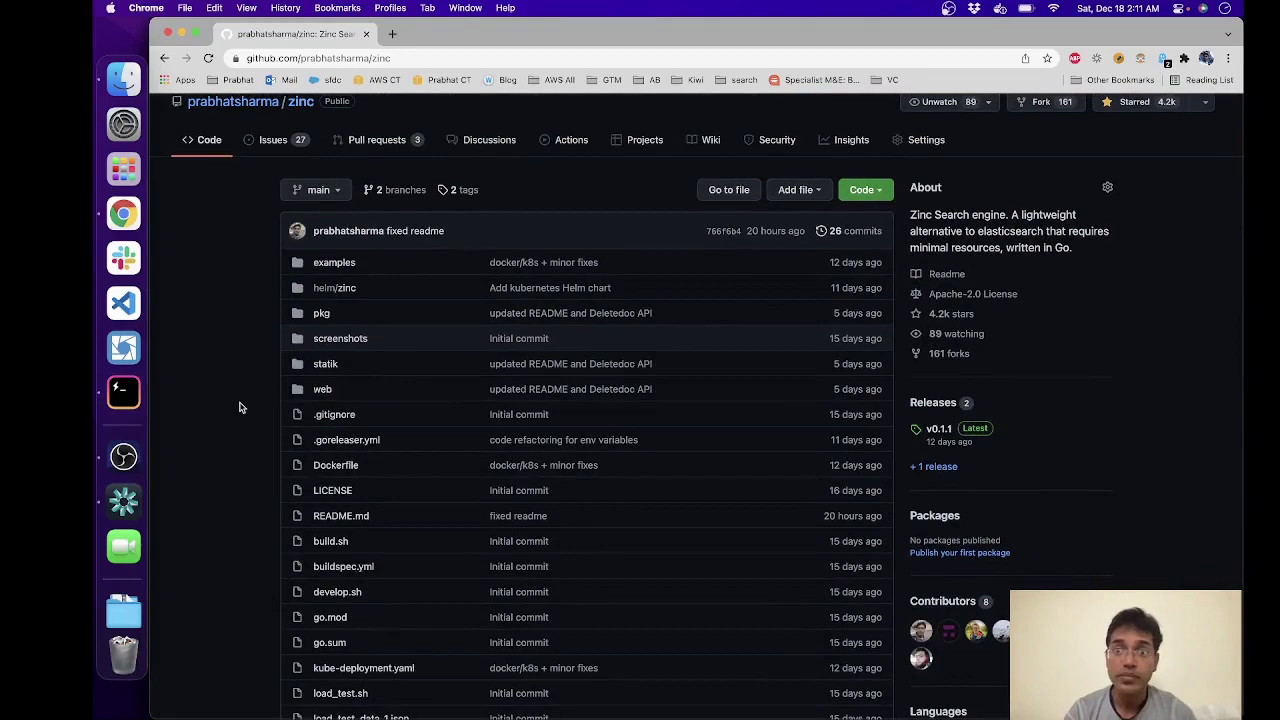
pyautogui.scroll(1, 233, 380)
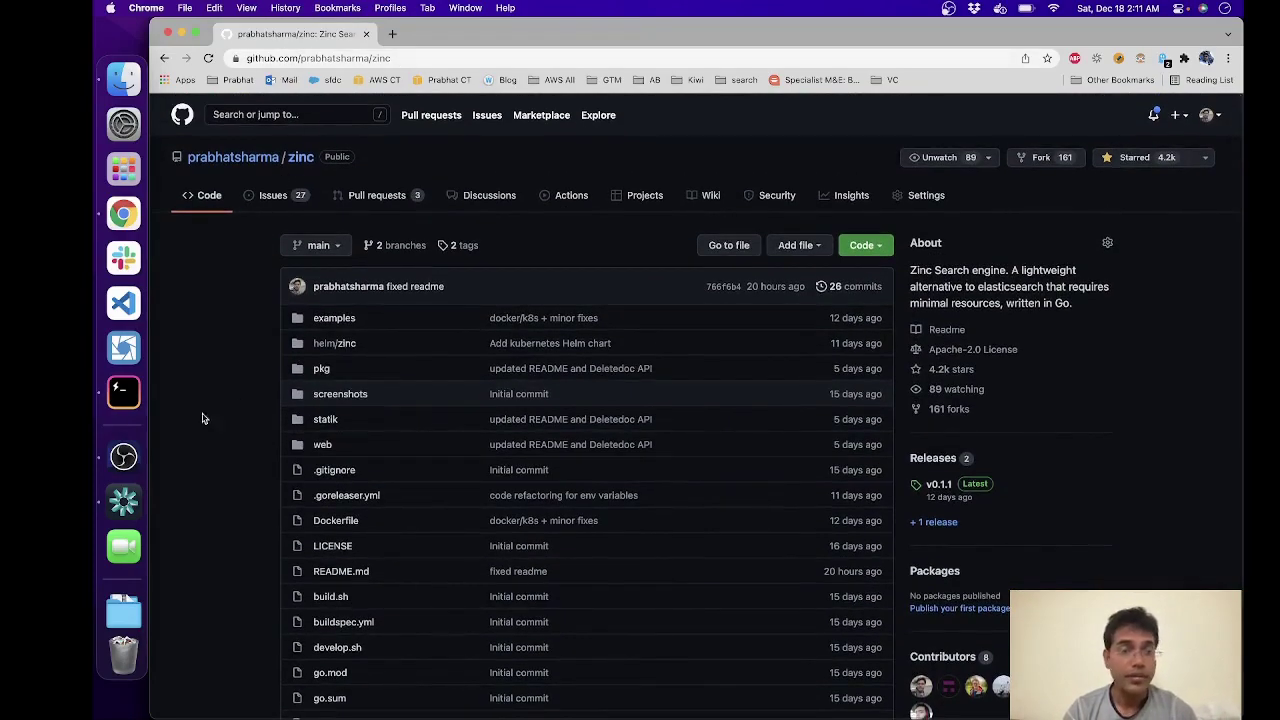
pyautogui.scroll(-10, 172, 503)
pyautogui.scroll(2, 173, 506)
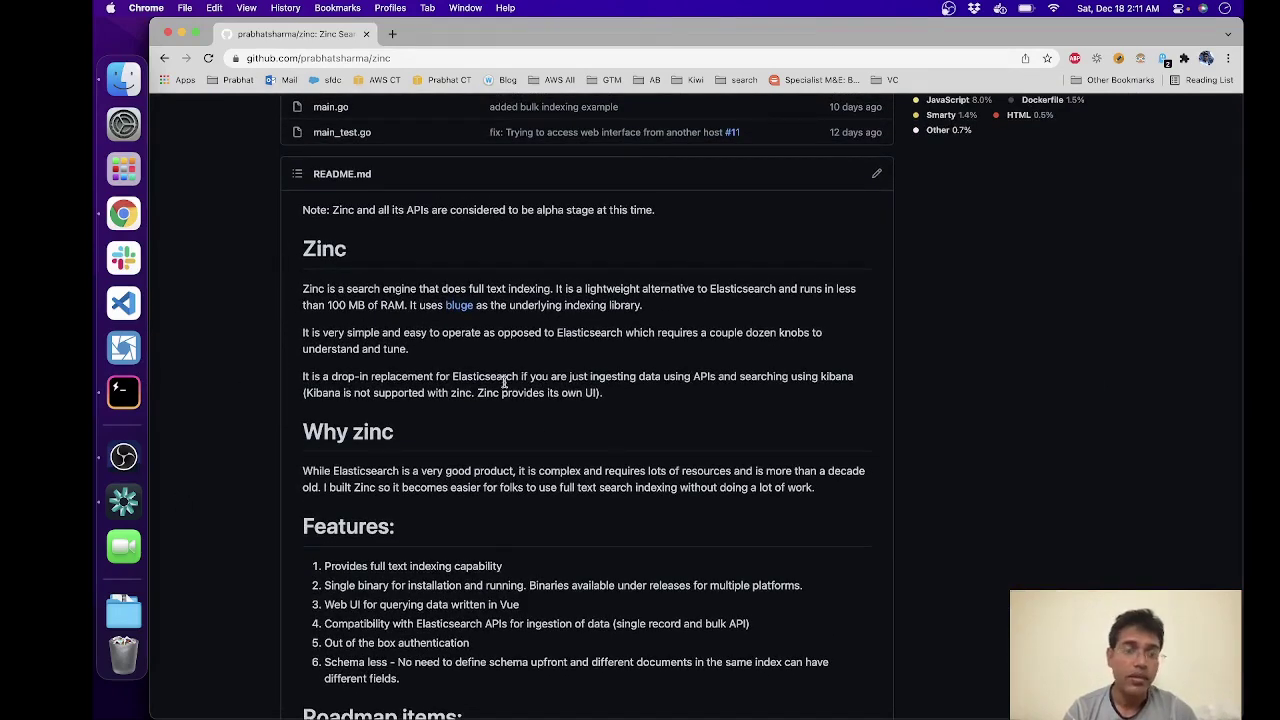
pyautogui.scroll(-4, 614, 415)
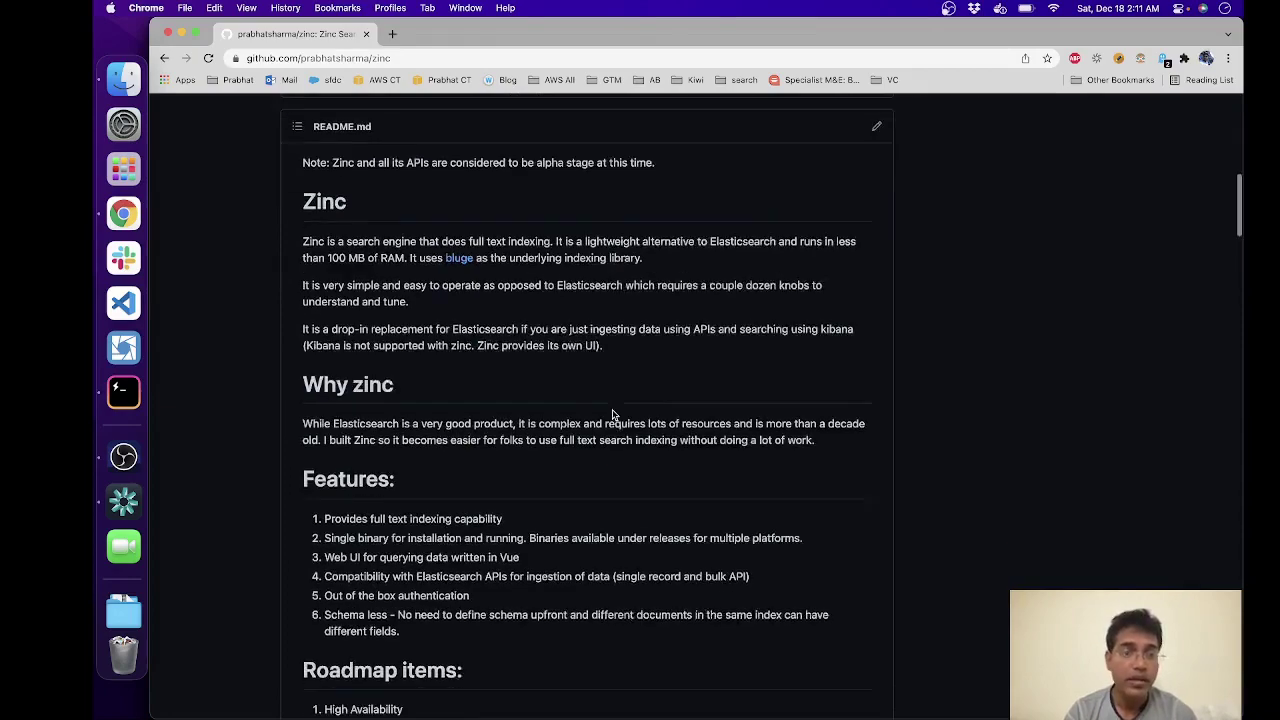
pyautogui.scroll(-2, 612, 412)
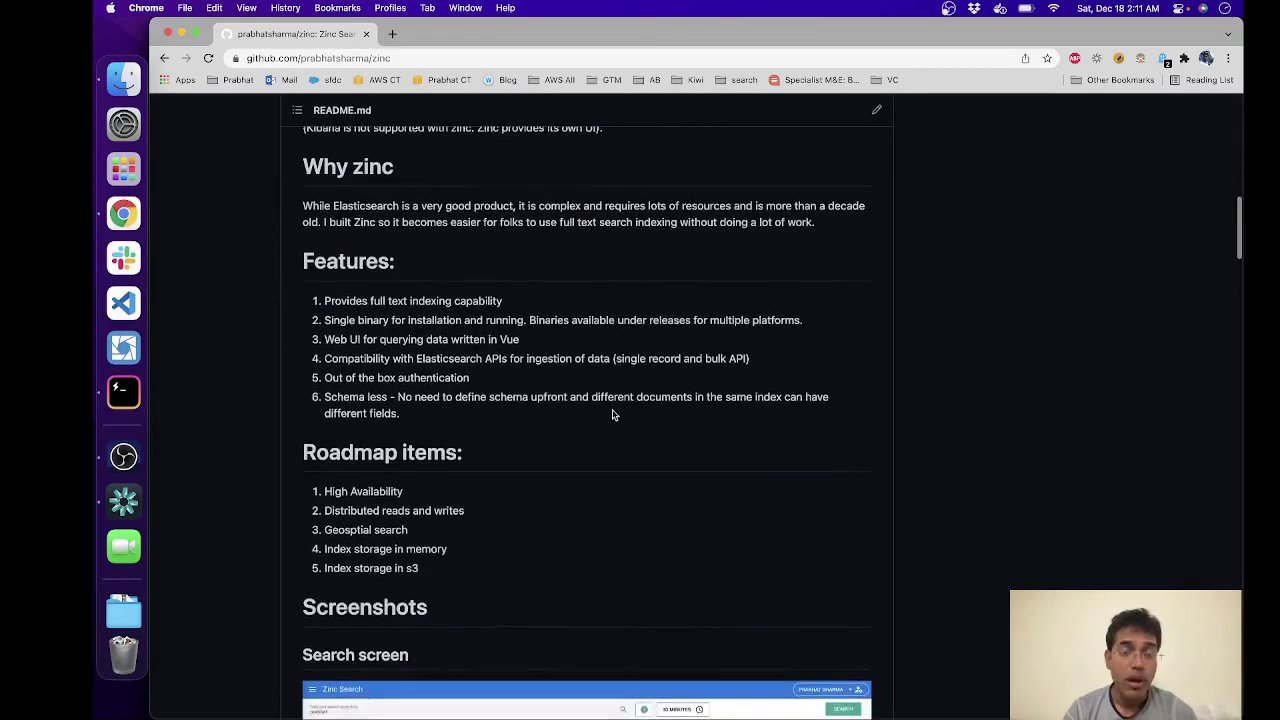
pyautogui.scroll(-2, 526, 428)
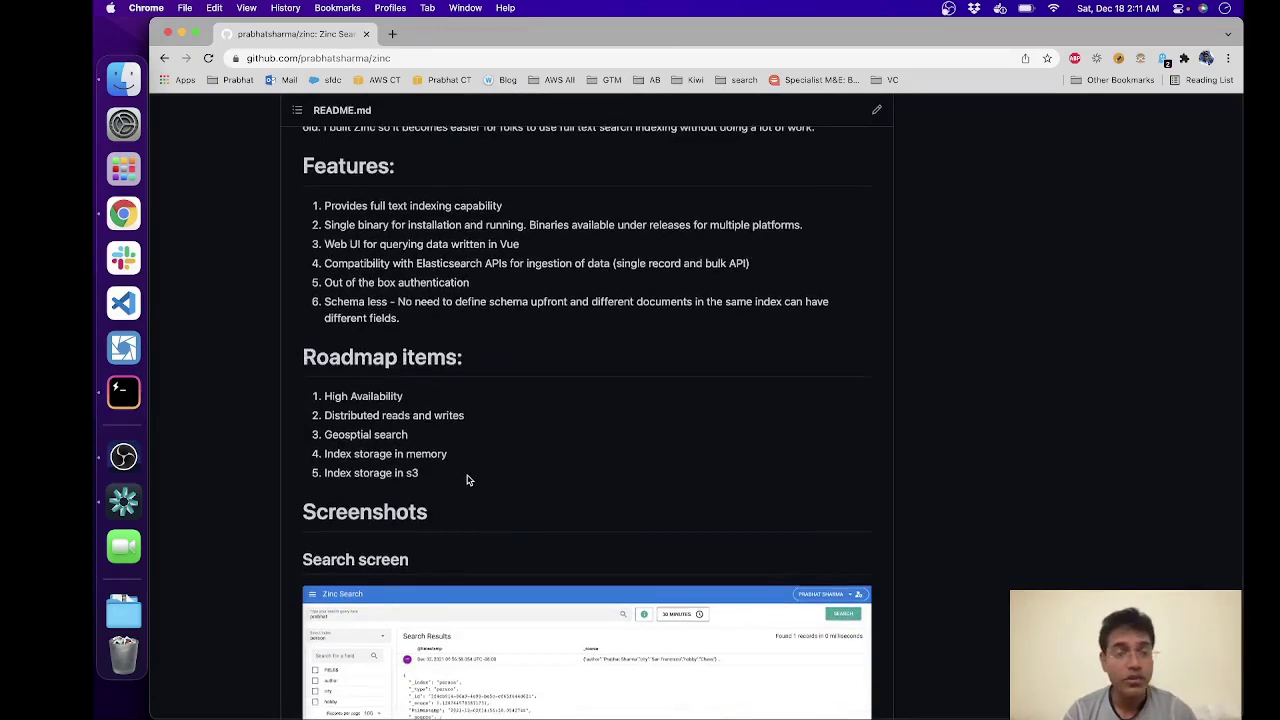
pyautogui.scroll(-7, 466, 480)
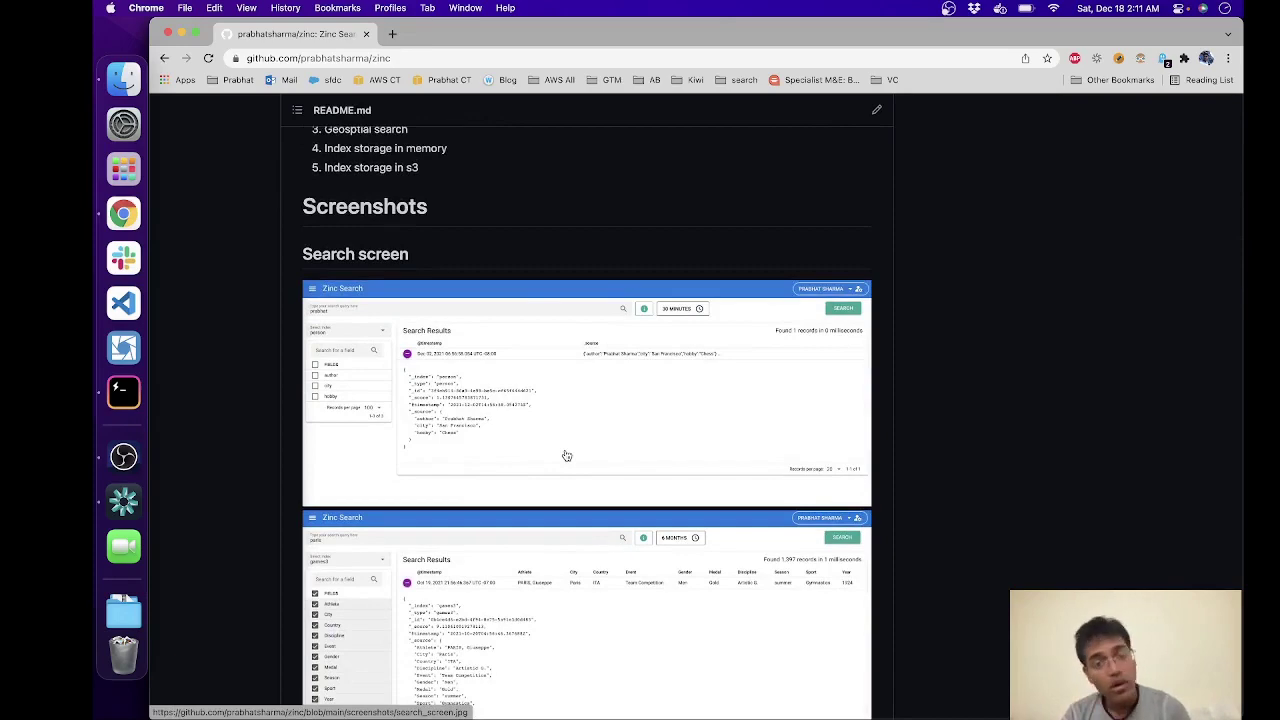
pyautogui.scroll(-5, 566, 455)
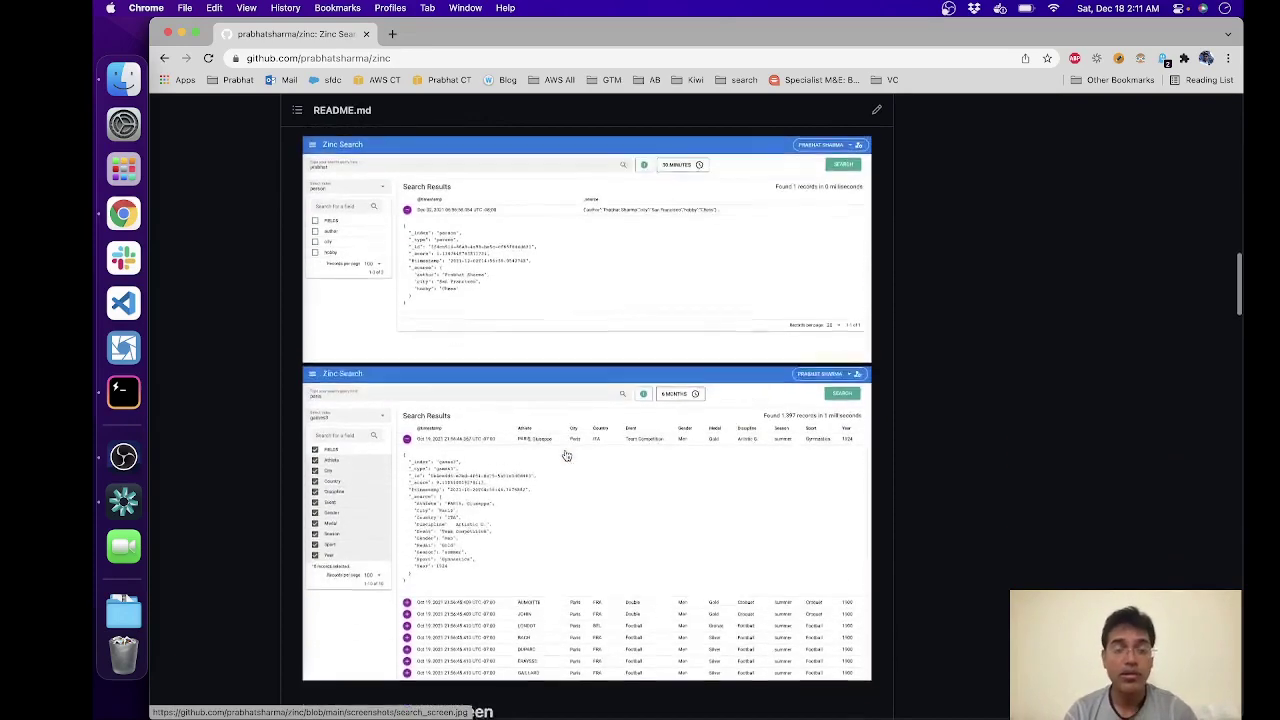
pyautogui.scroll(-12, 566, 455)
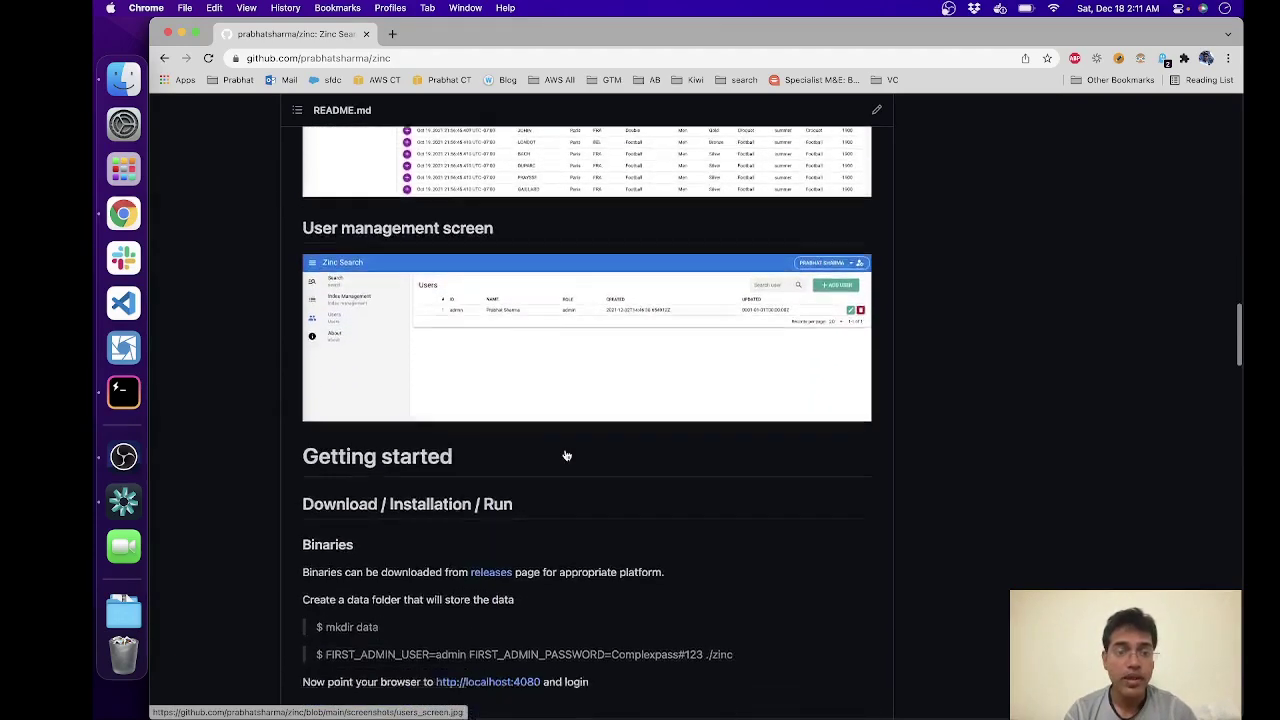
pyautogui.scroll(-1, 477, 540)
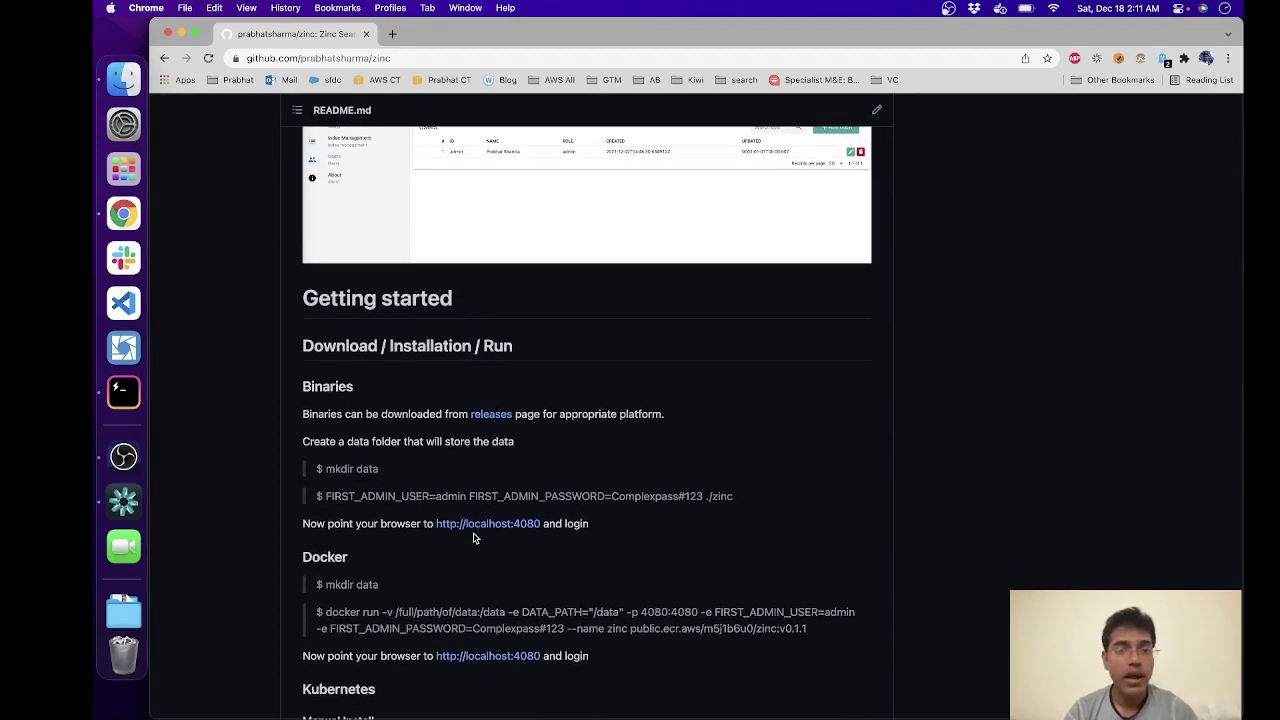
pyautogui.scroll(-2, 475, 538)
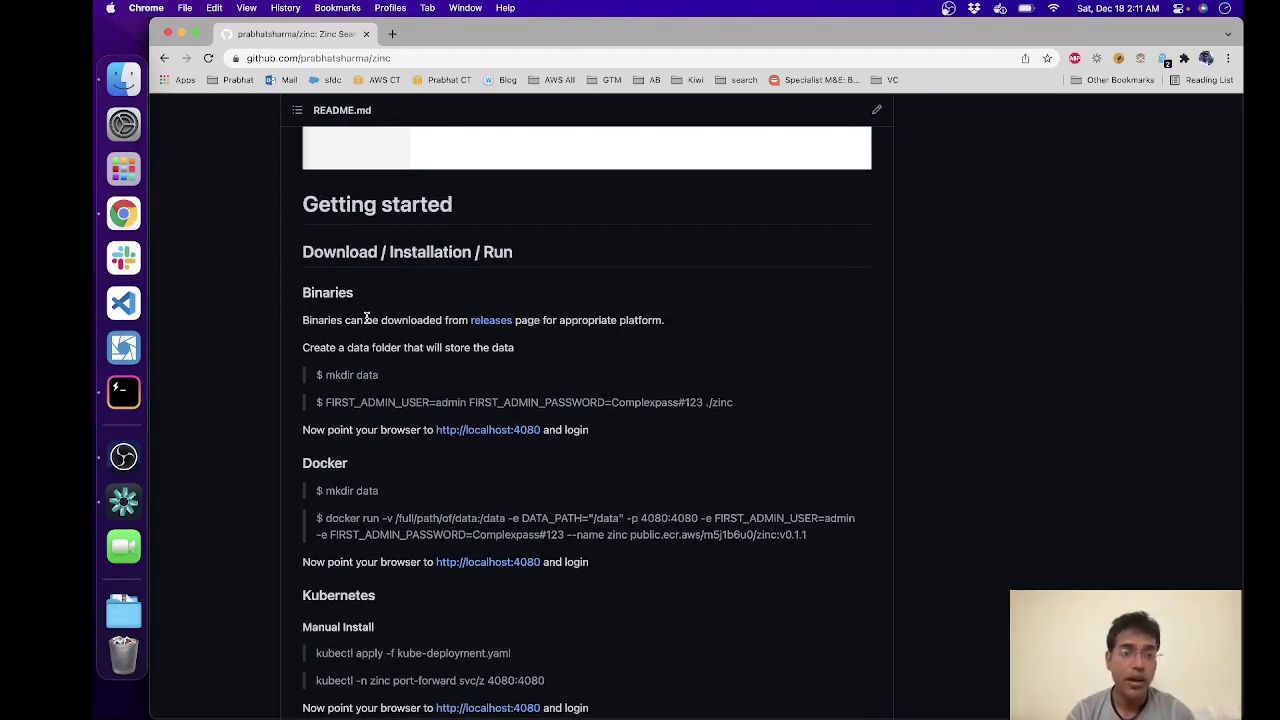
pyautogui.scroll(-2, 366, 320)
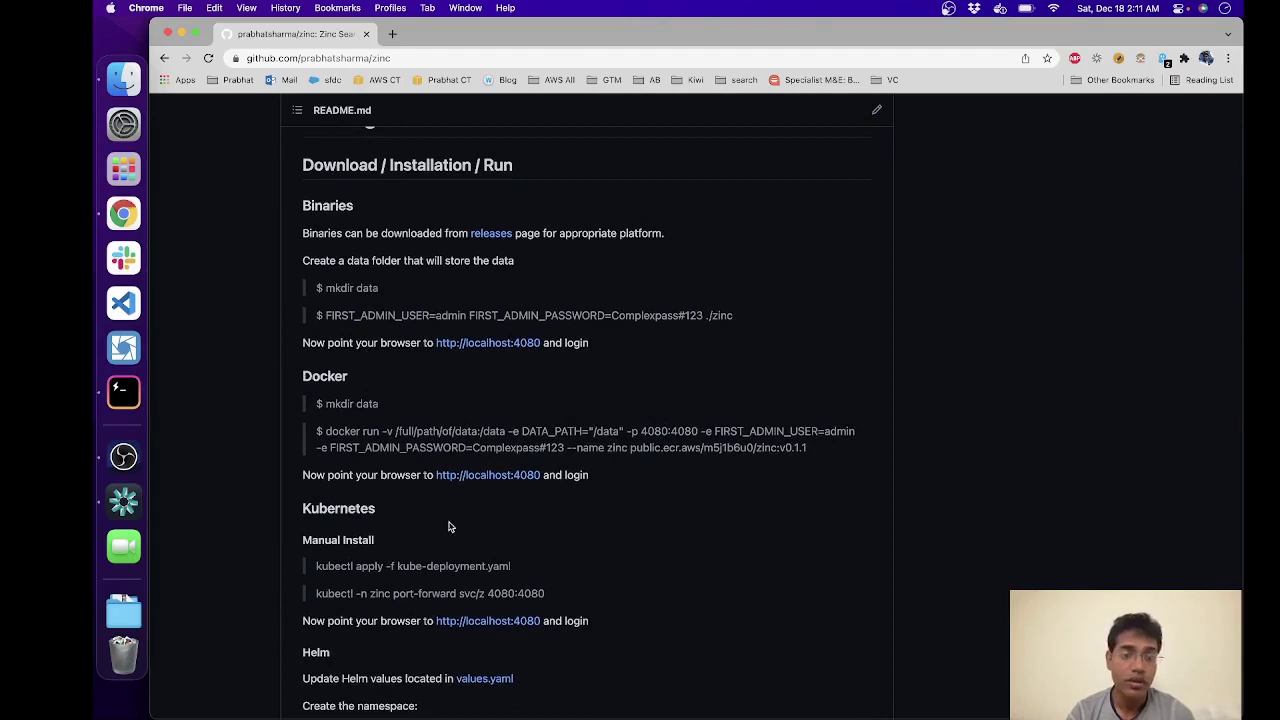
pyautogui.scroll(-2, 450, 527)
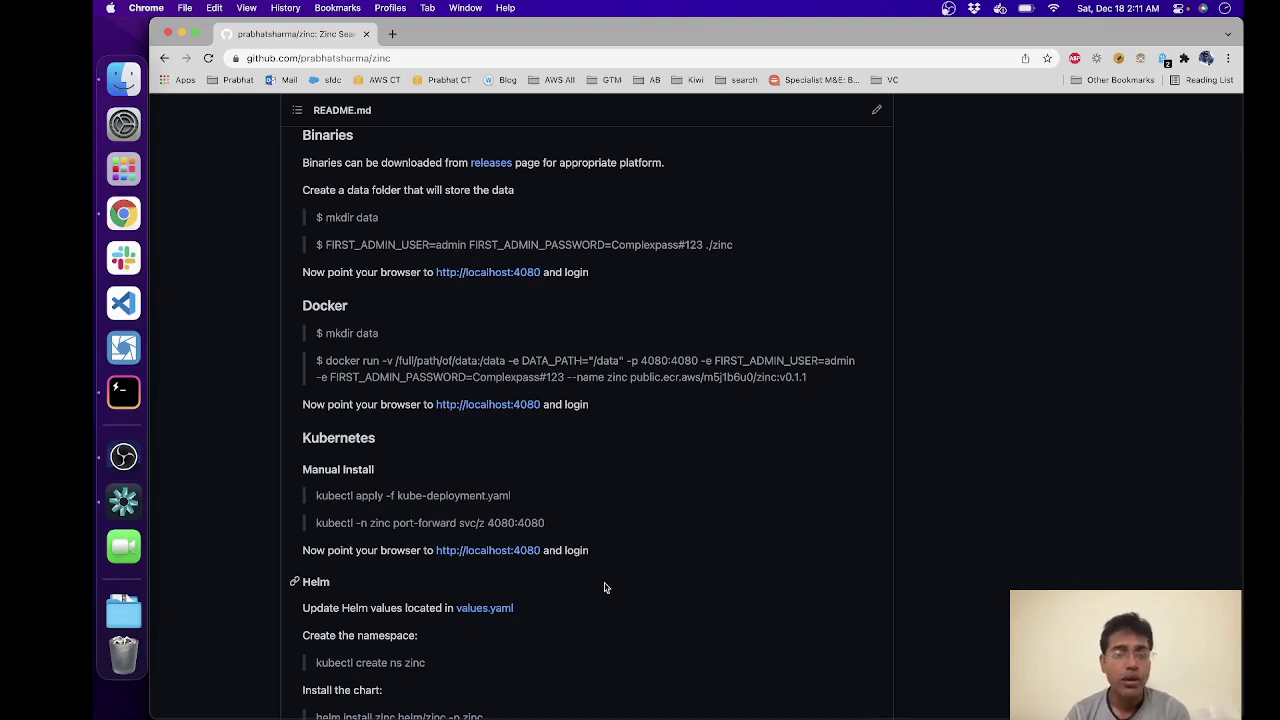
pyautogui.scroll(1, 604, 588)
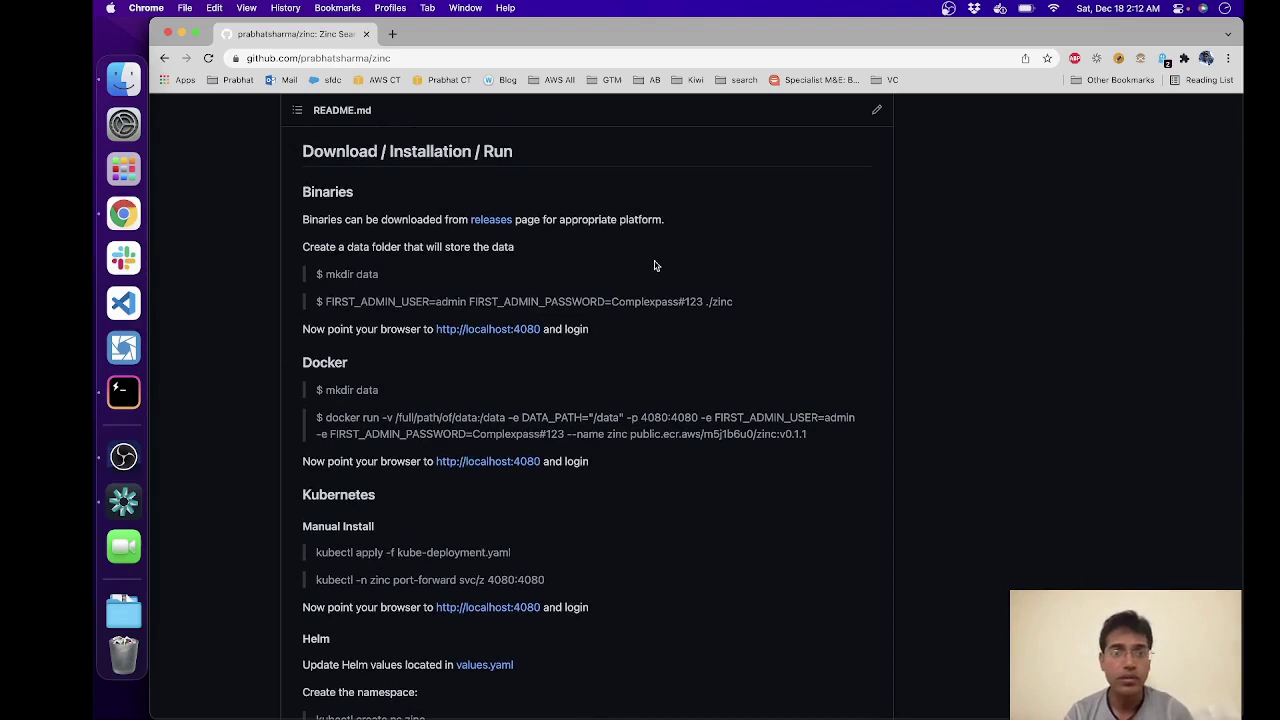
pyautogui.scroll(1, 515, 235)
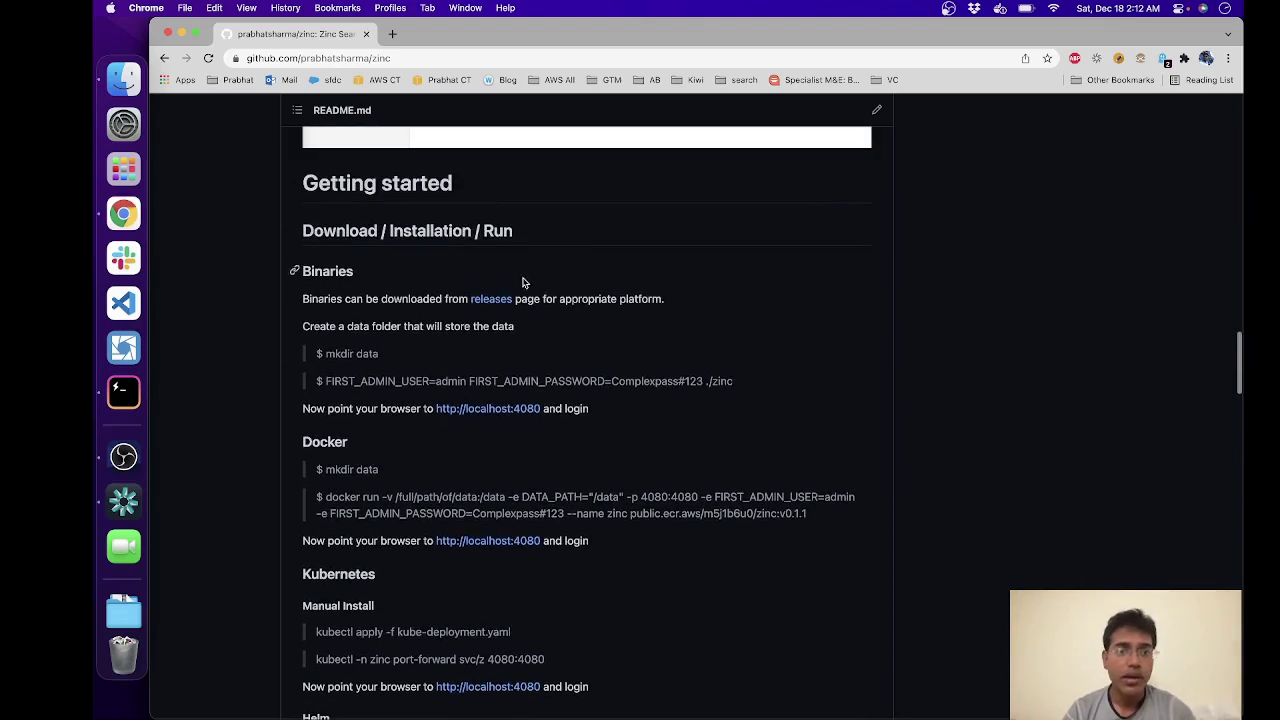
pyautogui.keyDown('super'); pyautogui.click(486, 300); pyautogui.keyUp('super')
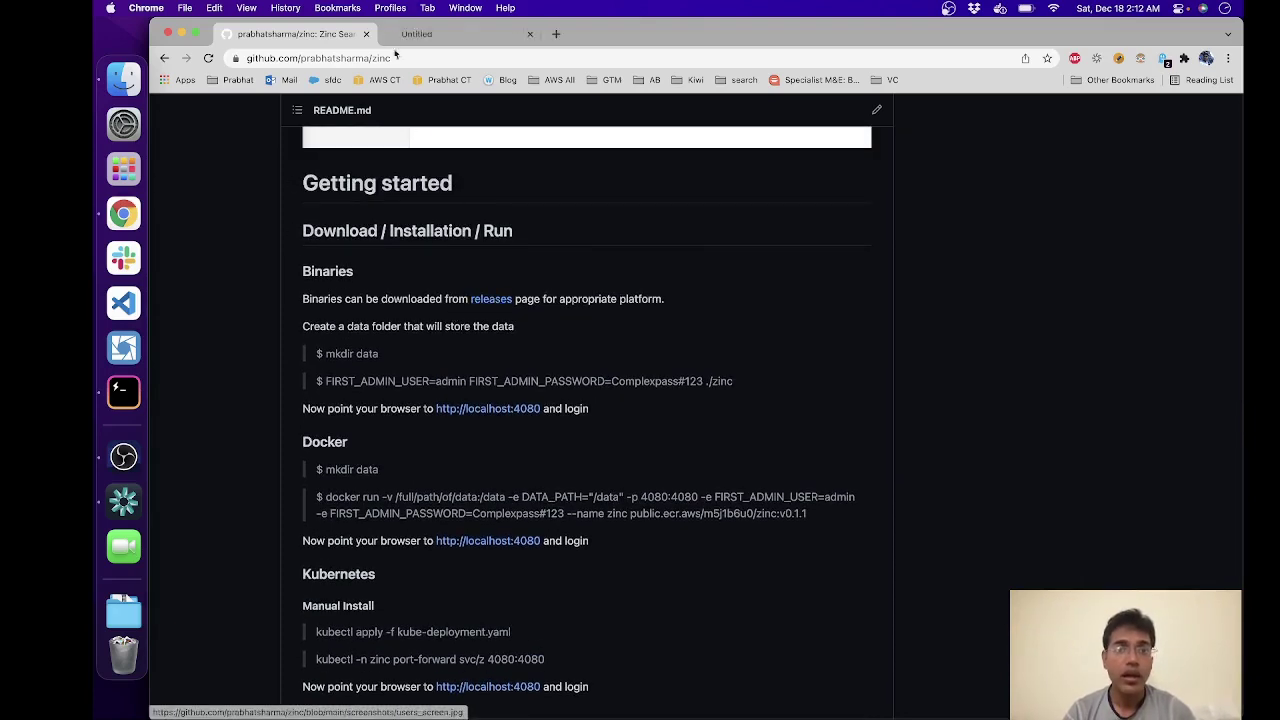
pyautogui.click(418, 33)
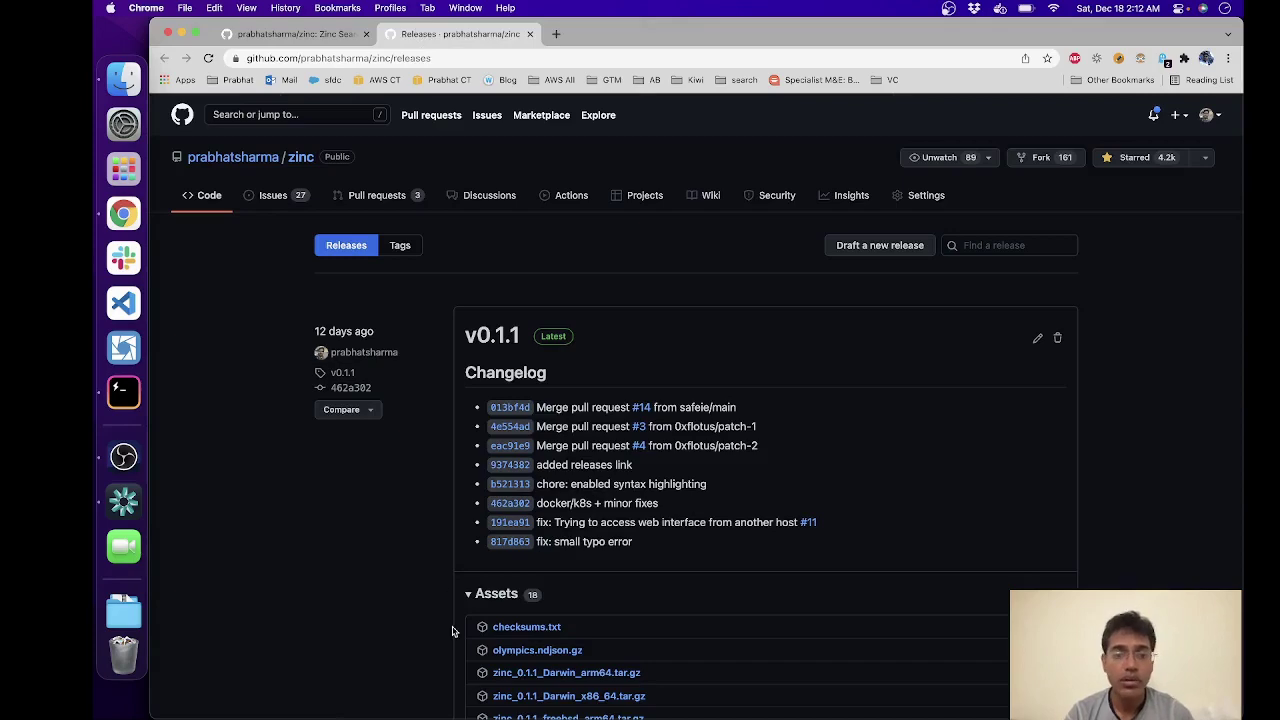
# Step: Download zinc_0.1.1_Darwin_arm64.tar.gz from the release's Assets list
pyautogui.scroll(-4, 452, 631)
pyautogui.scroll(-3, 452, 631)
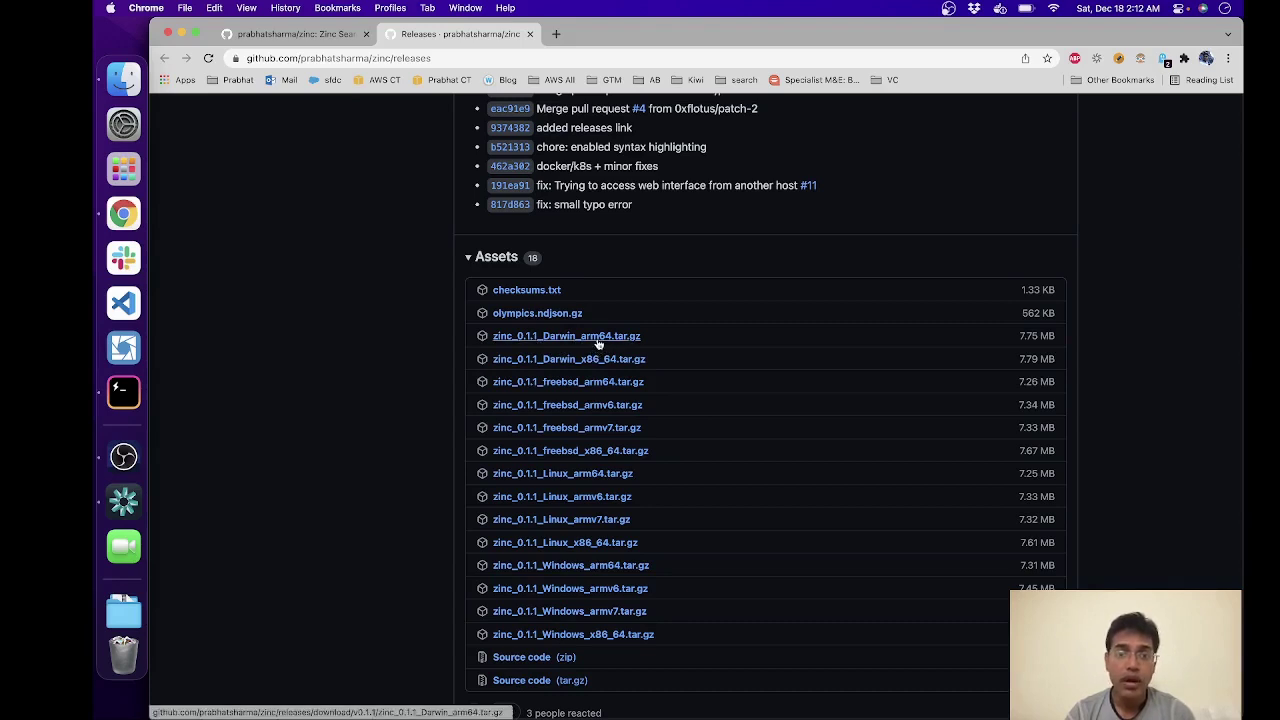
pyautogui.click(600, 341)
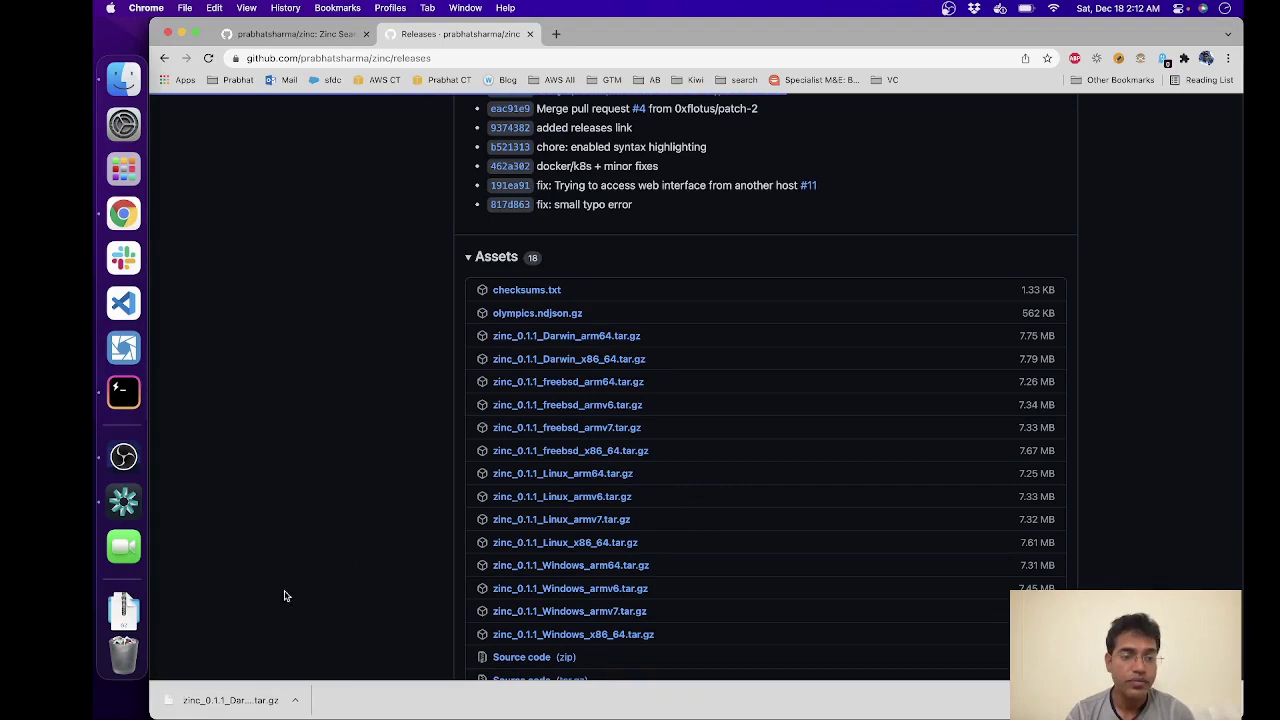
# Step: Extract the zinc .tar.gz in Finder's Downloads into zinc_0.1.1_Darwin_arm64, then switch to Hyper
pyautogui.click(125, 77)
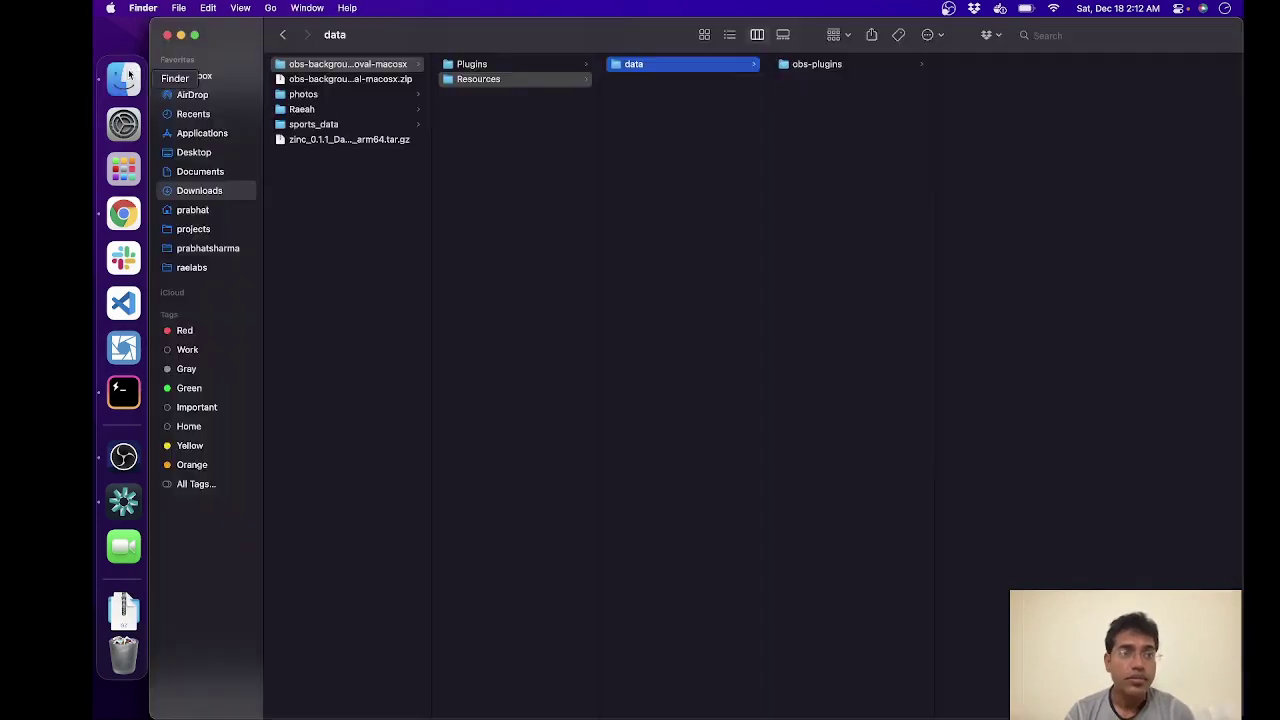
pyautogui.click(360, 150)
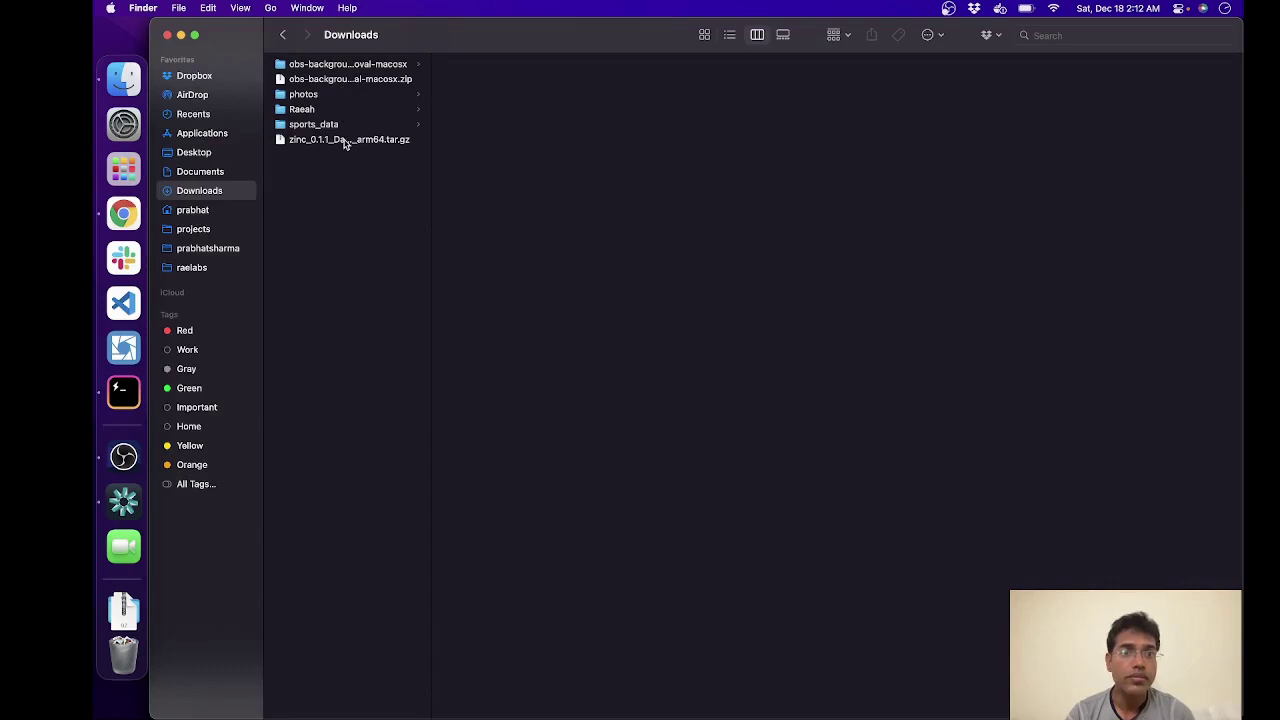
pyautogui.doubleClick(345, 142)
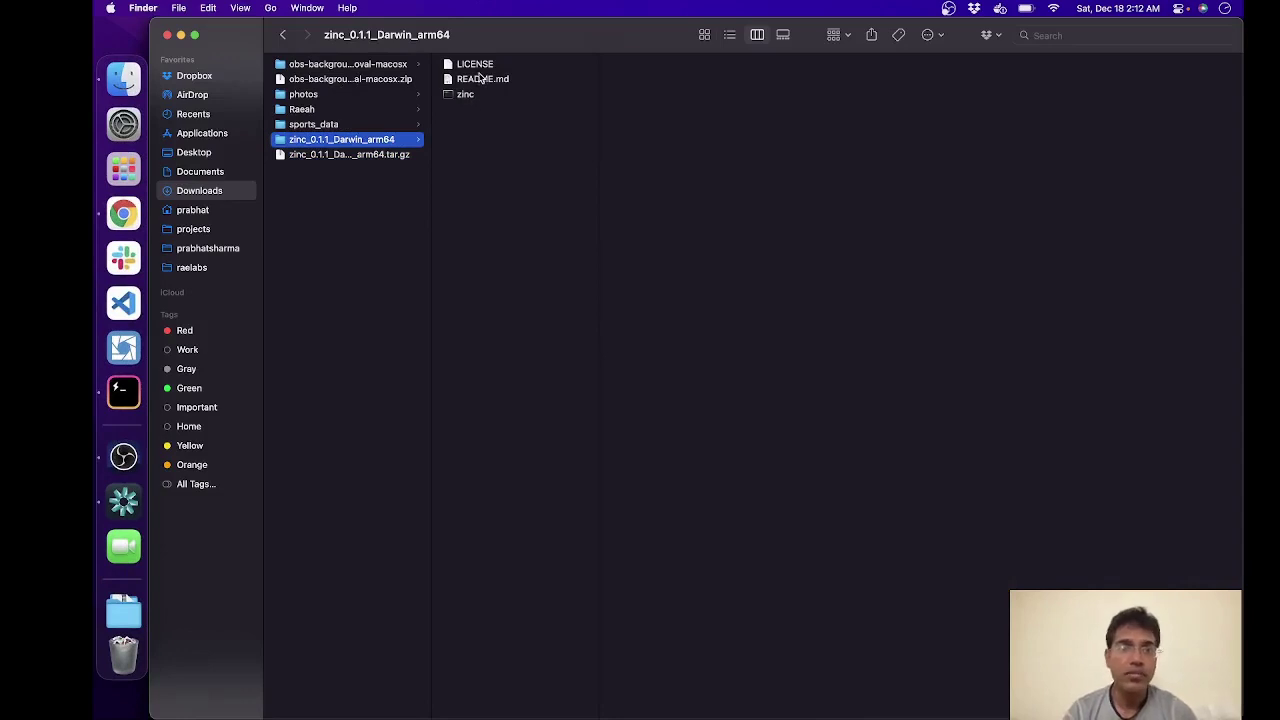
pyautogui.click(115, 389)
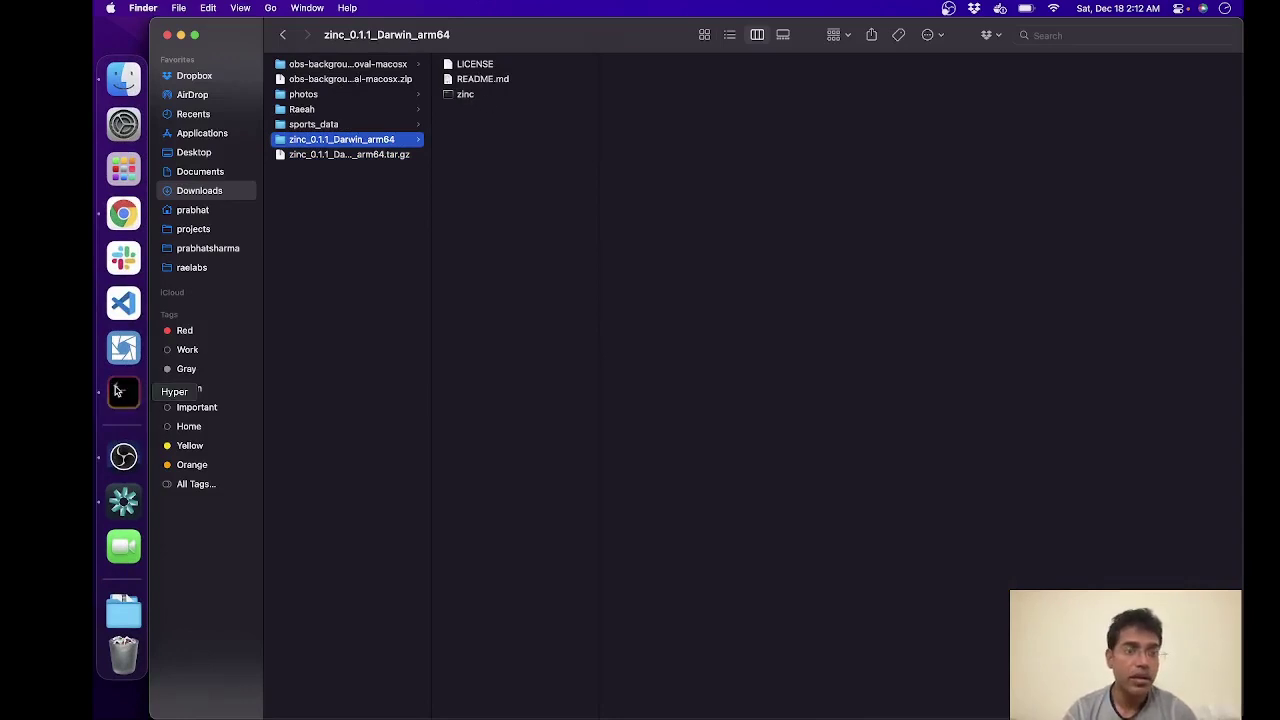
# Step: Change into ~/Downloads/zinc_0.1.1_Darwin_arm64 and list its files with ls -alh
pyautogui.write('cd')
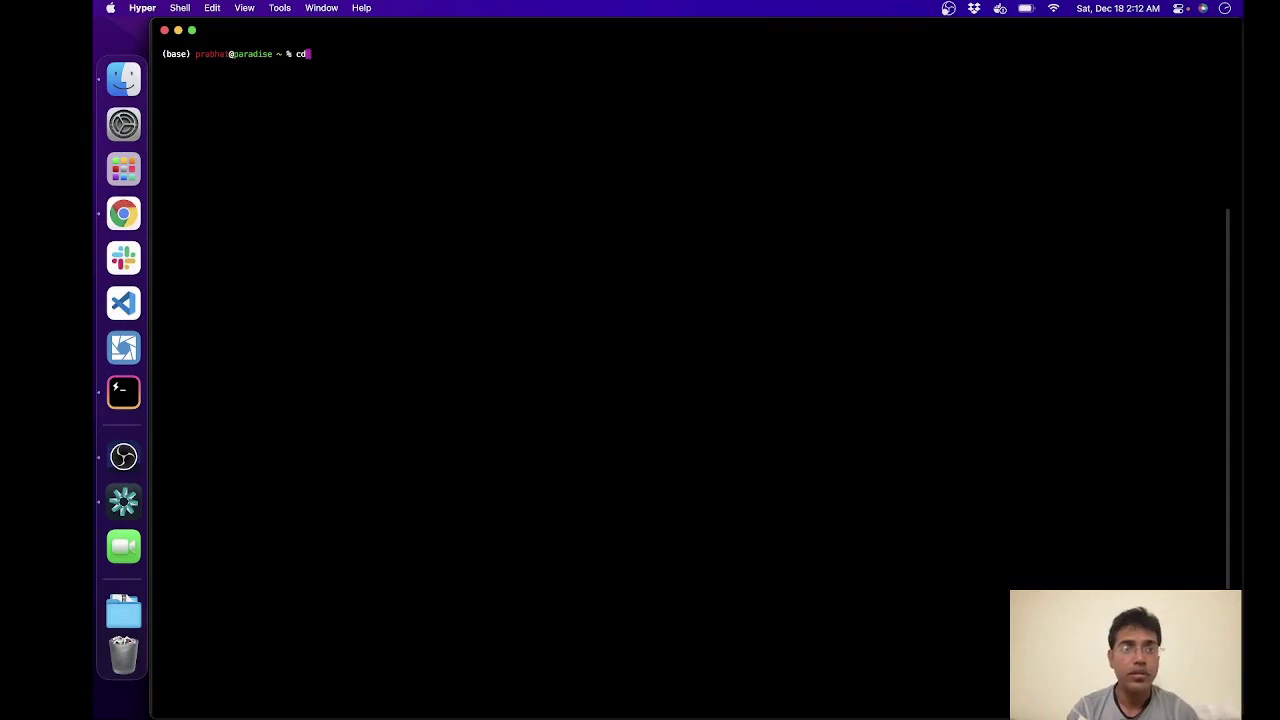
pyautogui.write(' Dow')
pyautogui.press('Tab')
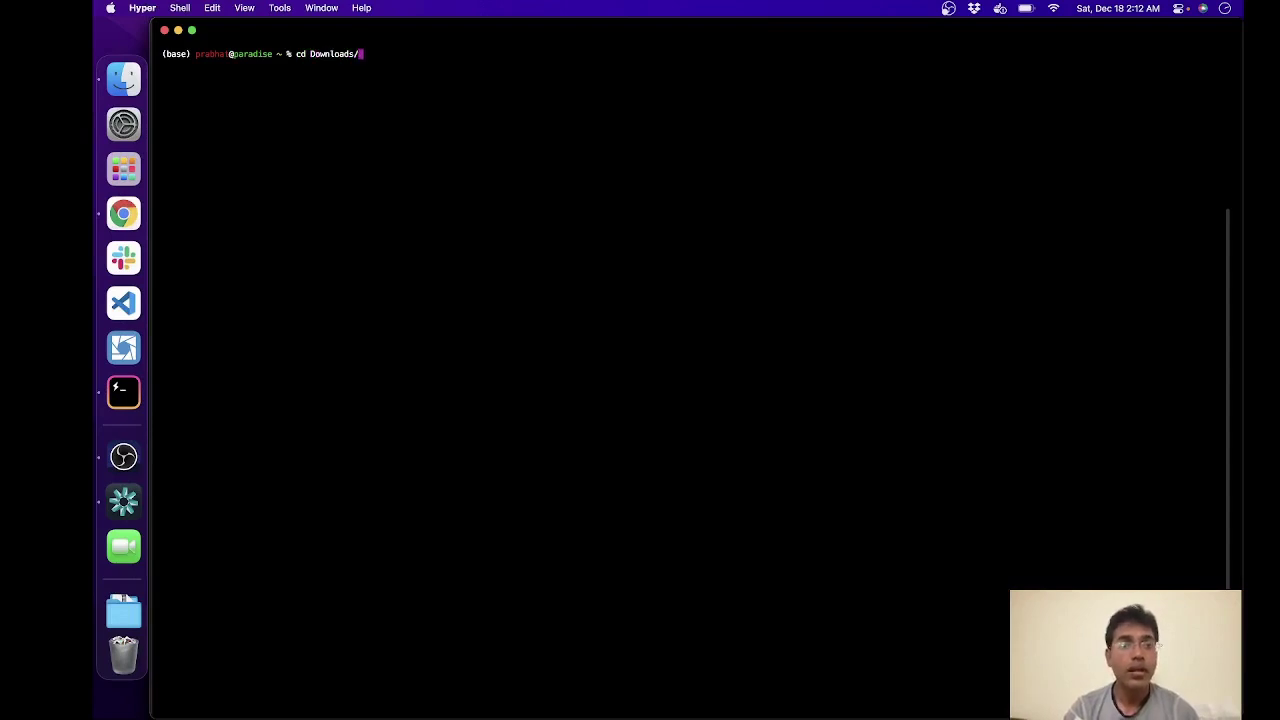
pyautogui.press('Return')
pyautogui.write('cd ')
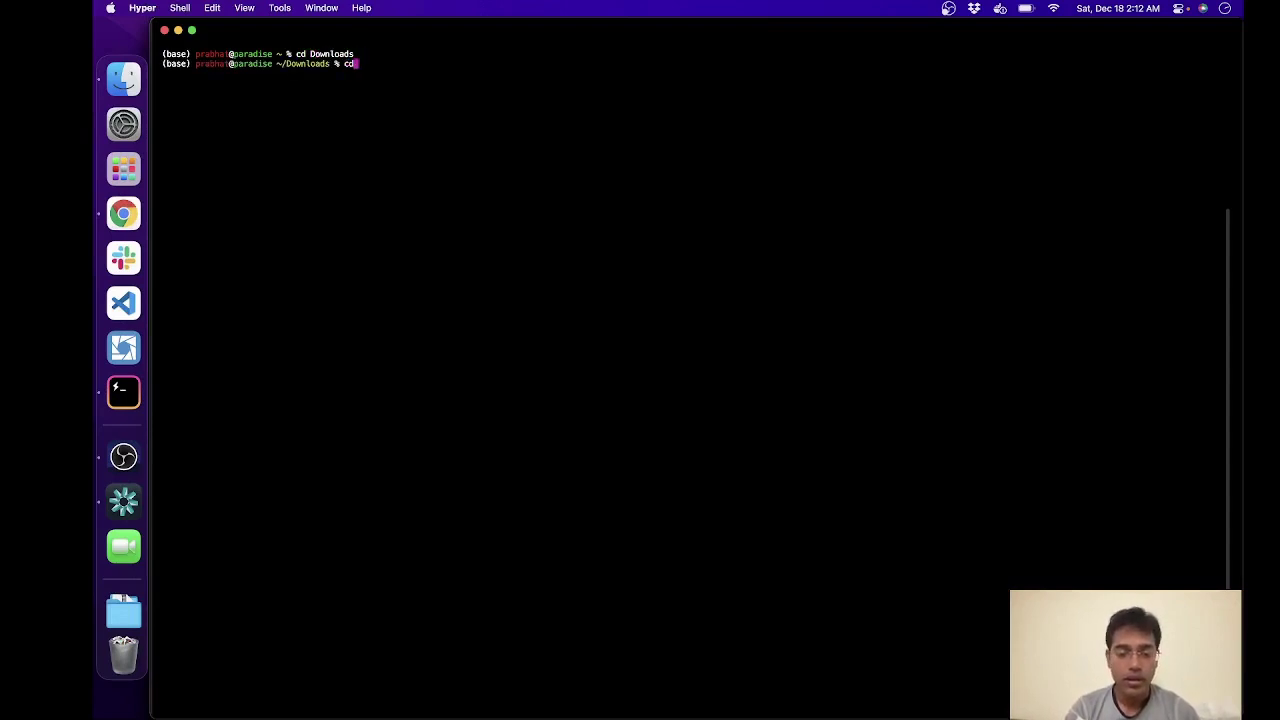
pyautogui.write('zin')
pyautogui.press('Tab')
pyautogui.press('Return')
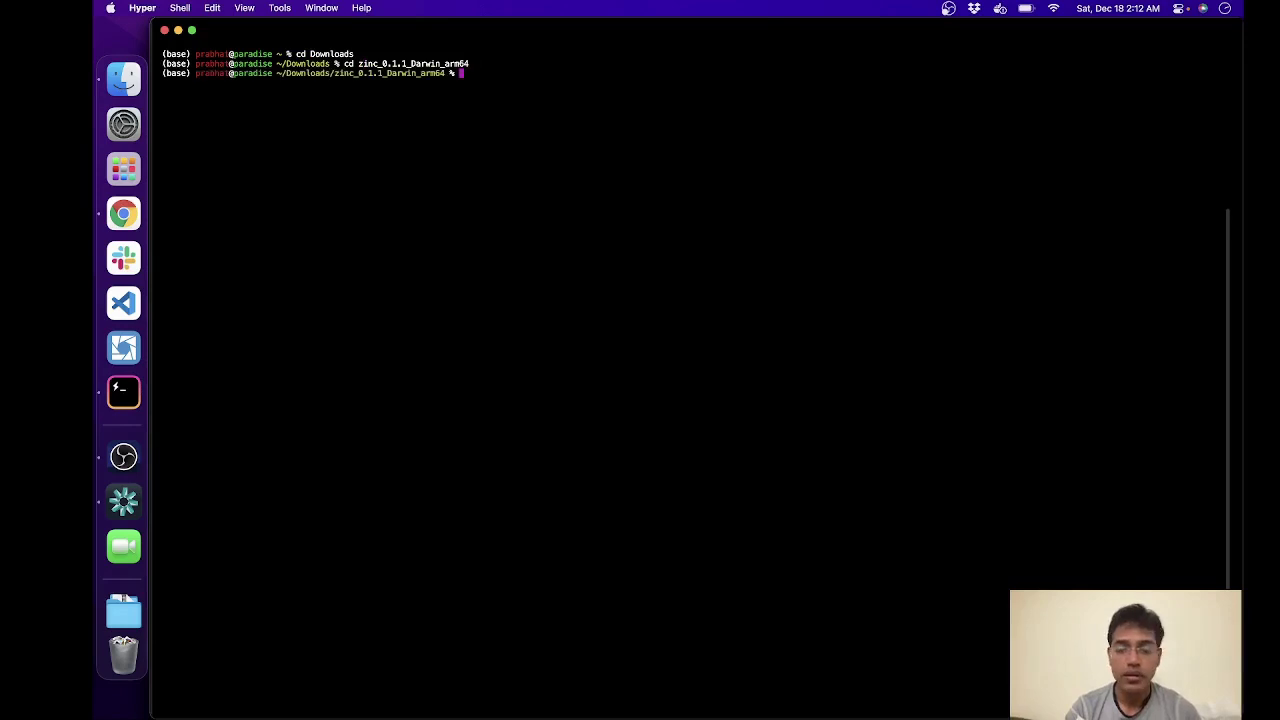
pyautogui.write('ls -alh')
pyautogui.press('Return')
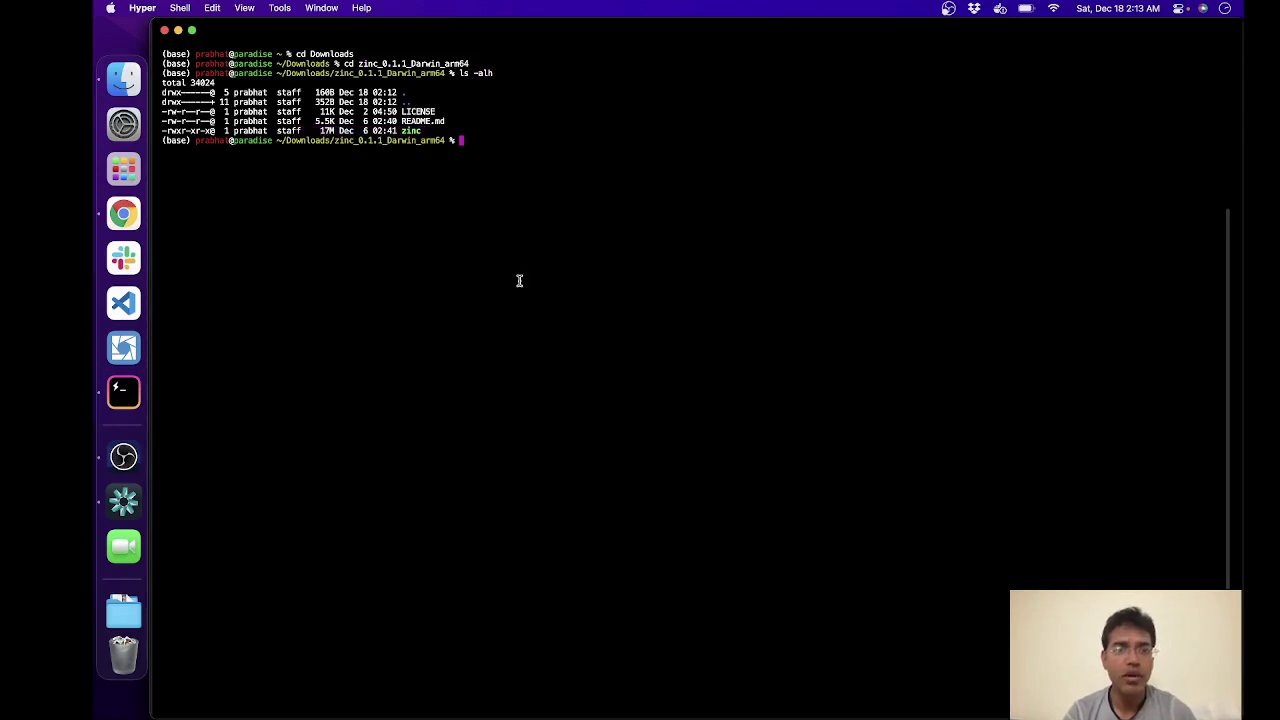
# Step: Close the Releases tab and run the README's 'mkdir data' in Hyper to create the data folder
pyautogui.click(131, 226)
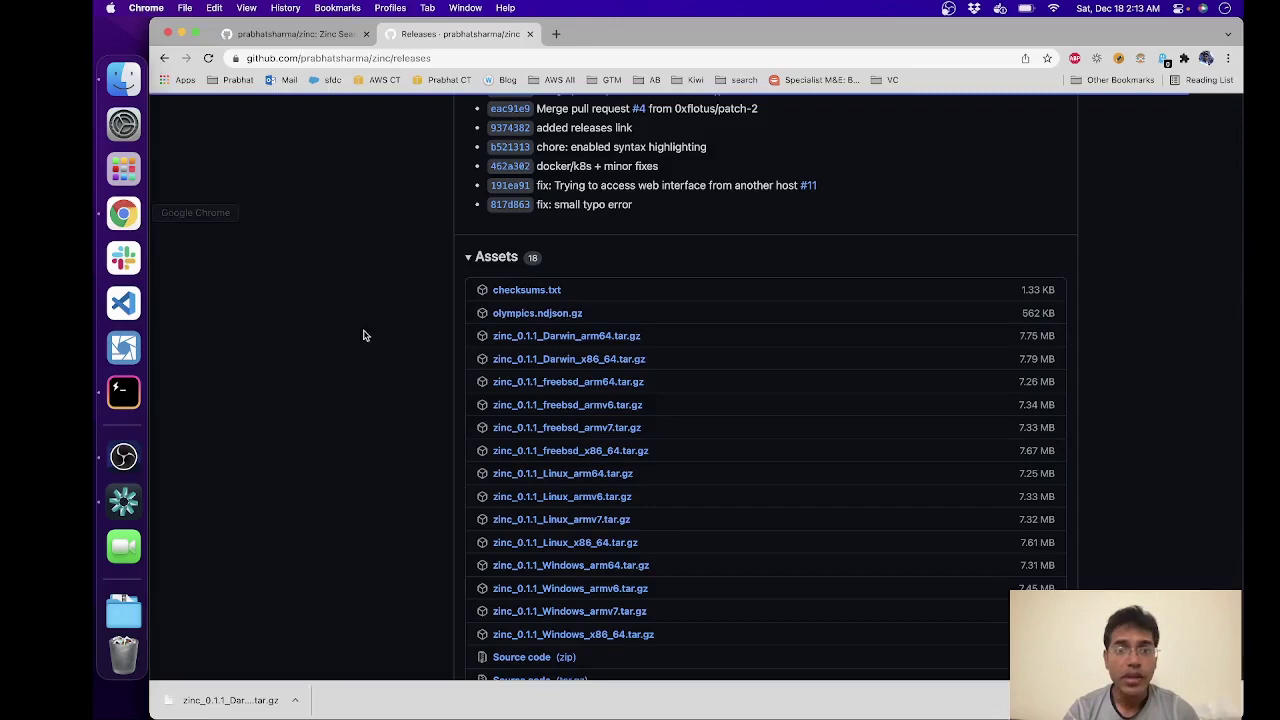
pyautogui.click(530, 34)
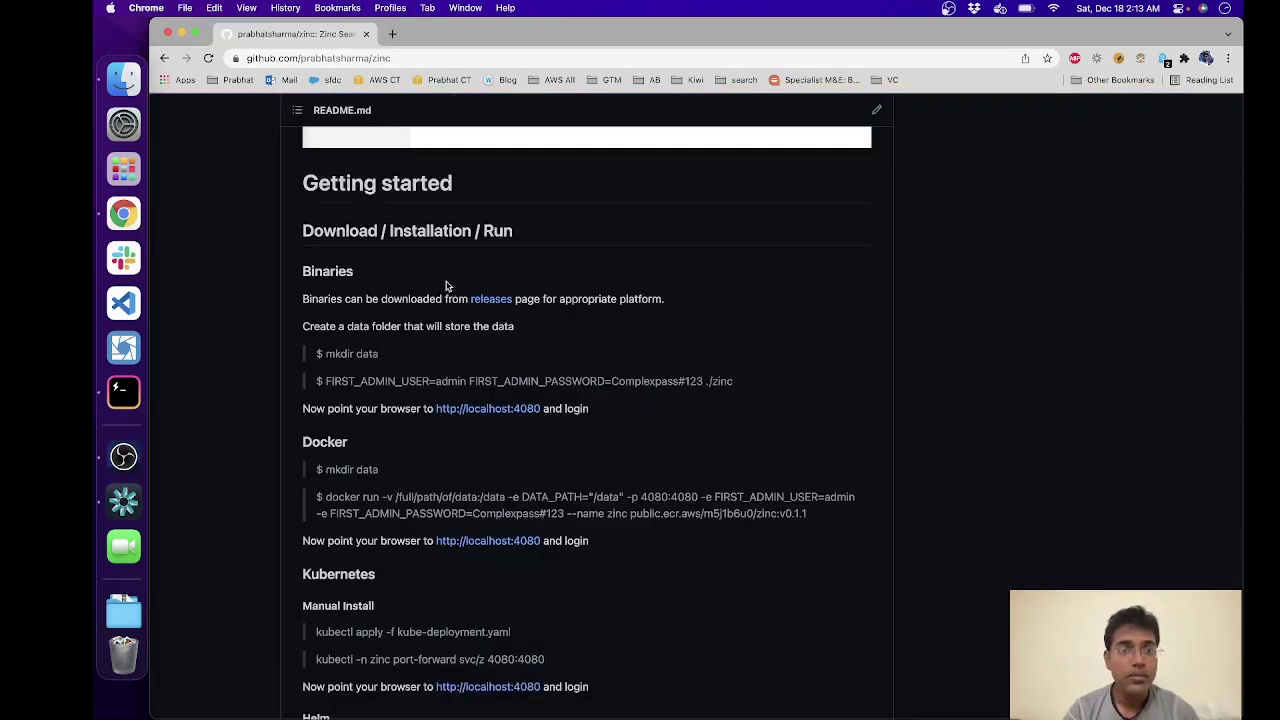
pyautogui.scroll(-1, 449, 280)
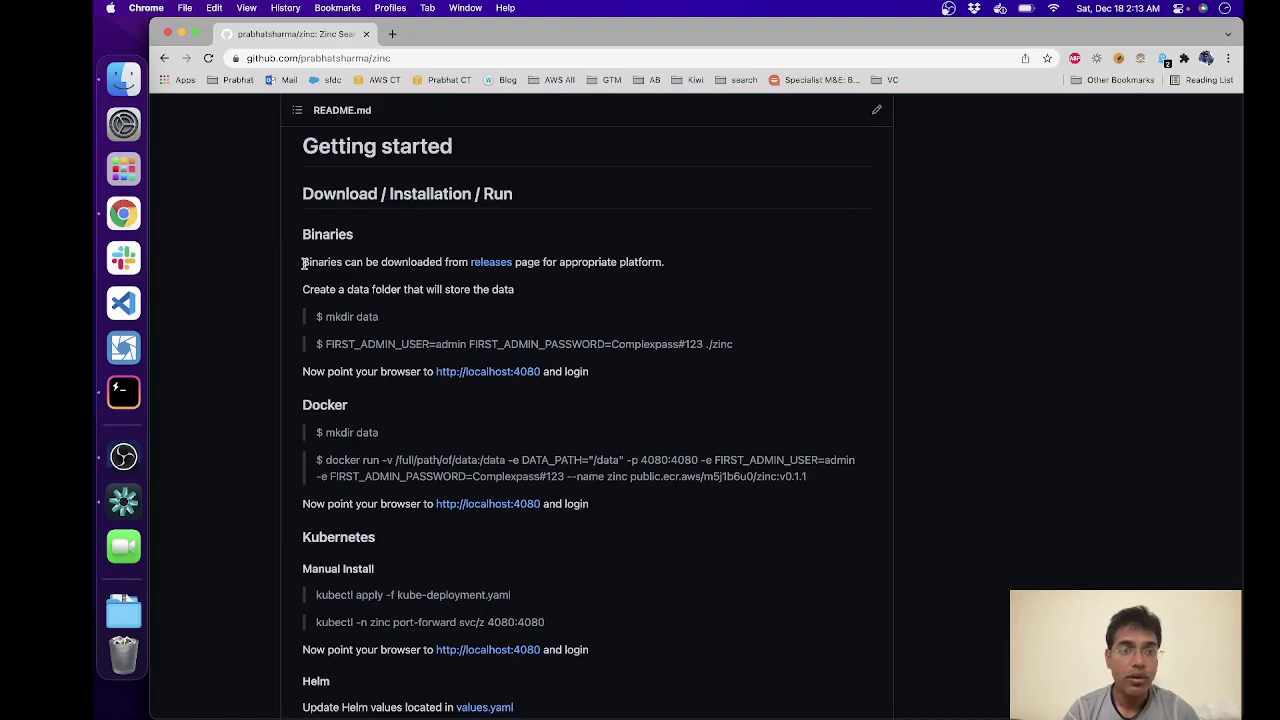
pyautogui.moveTo(306, 289); pyautogui.dragTo(475, 289)
pyautogui.press('super+Tab')
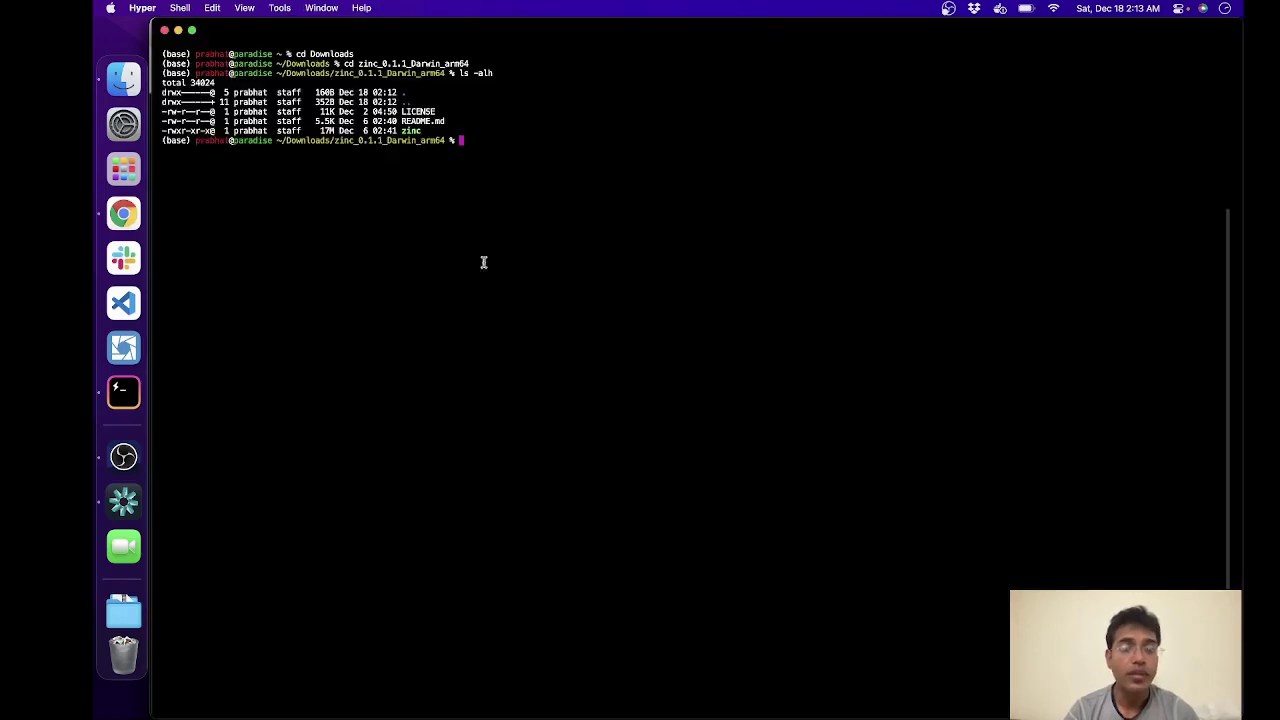
pyautogui.press('super+Tab')
pyautogui.click(325, 317)
pyautogui.moveTo(325, 317); pyautogui.dragTo(410, 320)
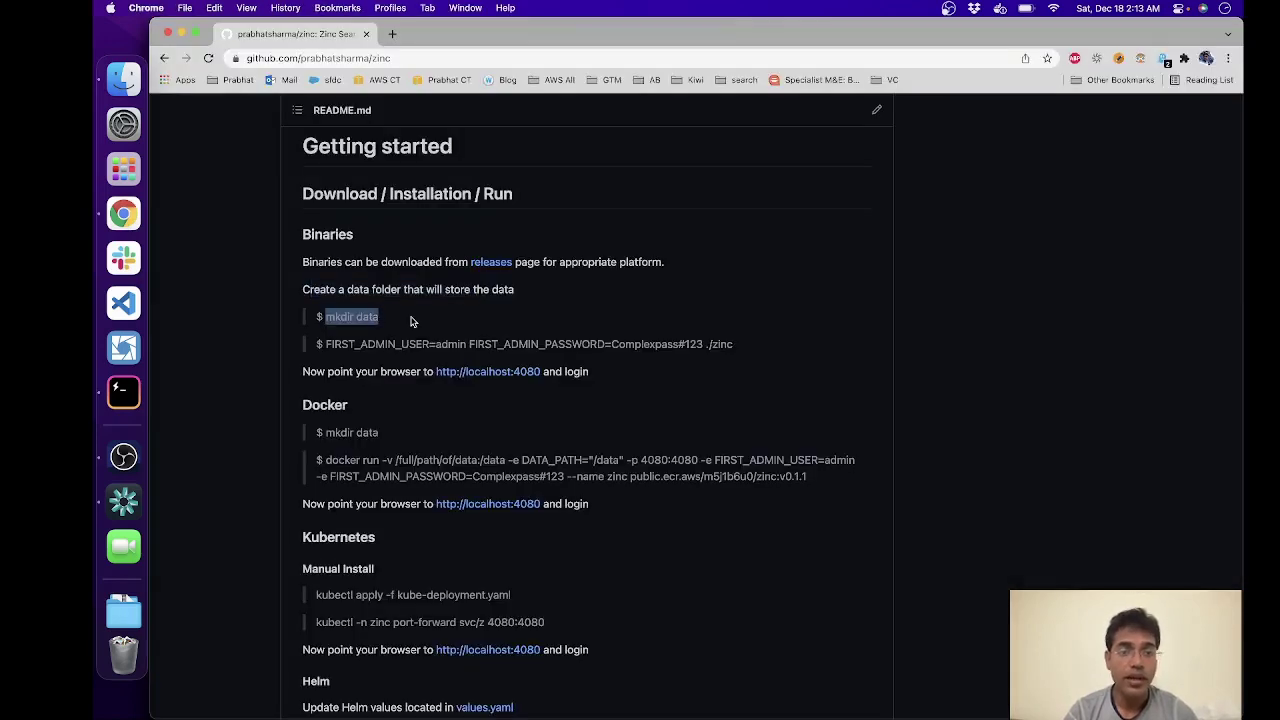
pyautogui.press('super+c')
pyautogui.press('super+Tab')
pyautogui.press('super+v')
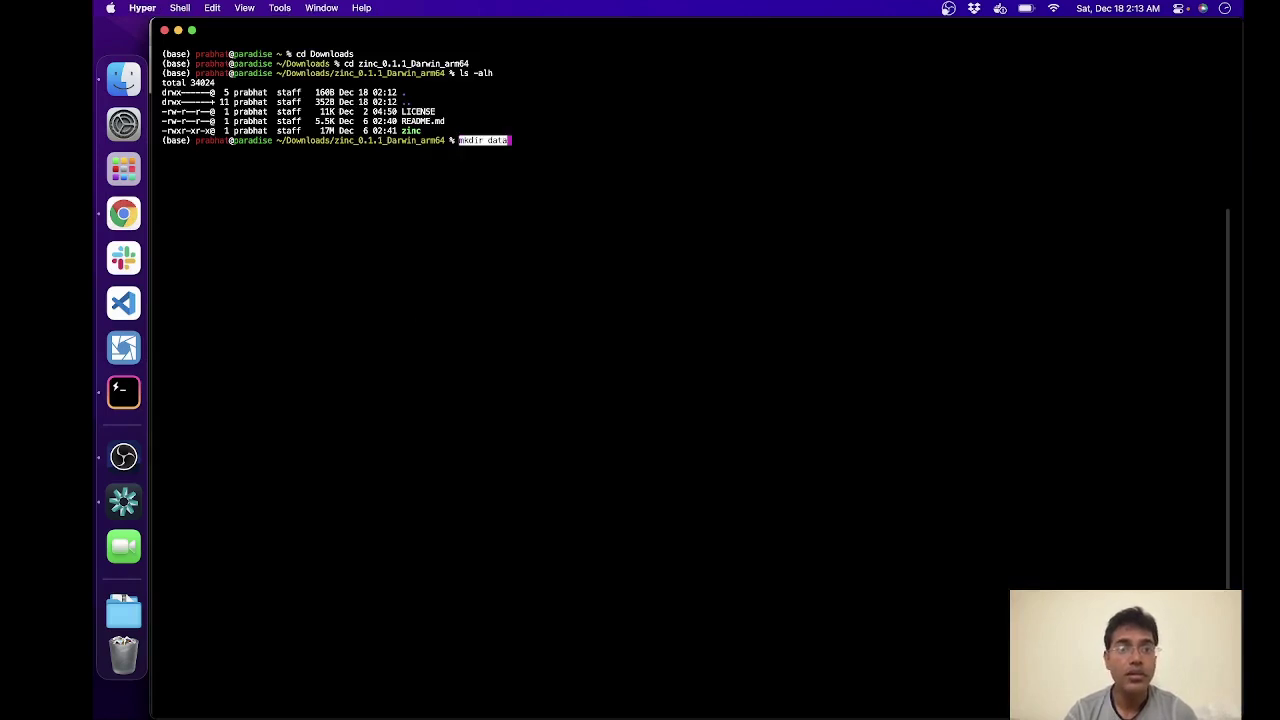
pyautogui.press('Return')
# Step: Select the README's full zinc start command with the admin credentials
pyautogui.press('super+Tab')
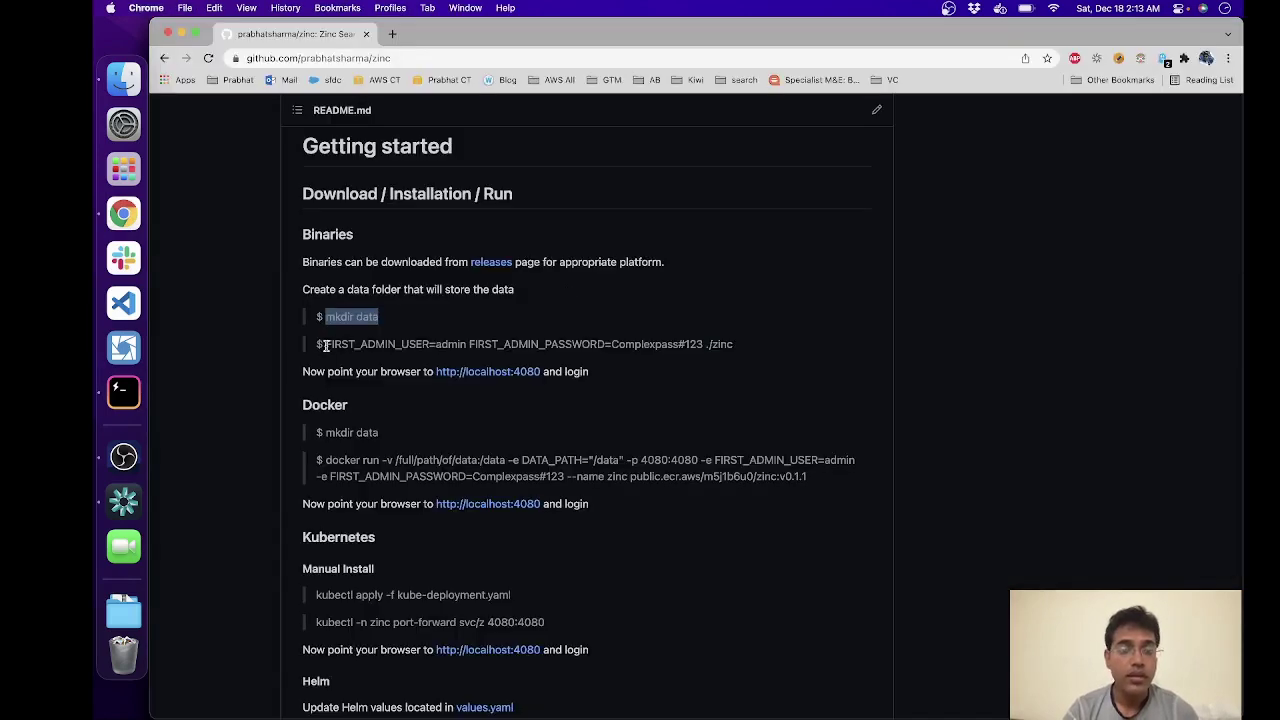
pyautogui.scroll(-1, 326, 346)
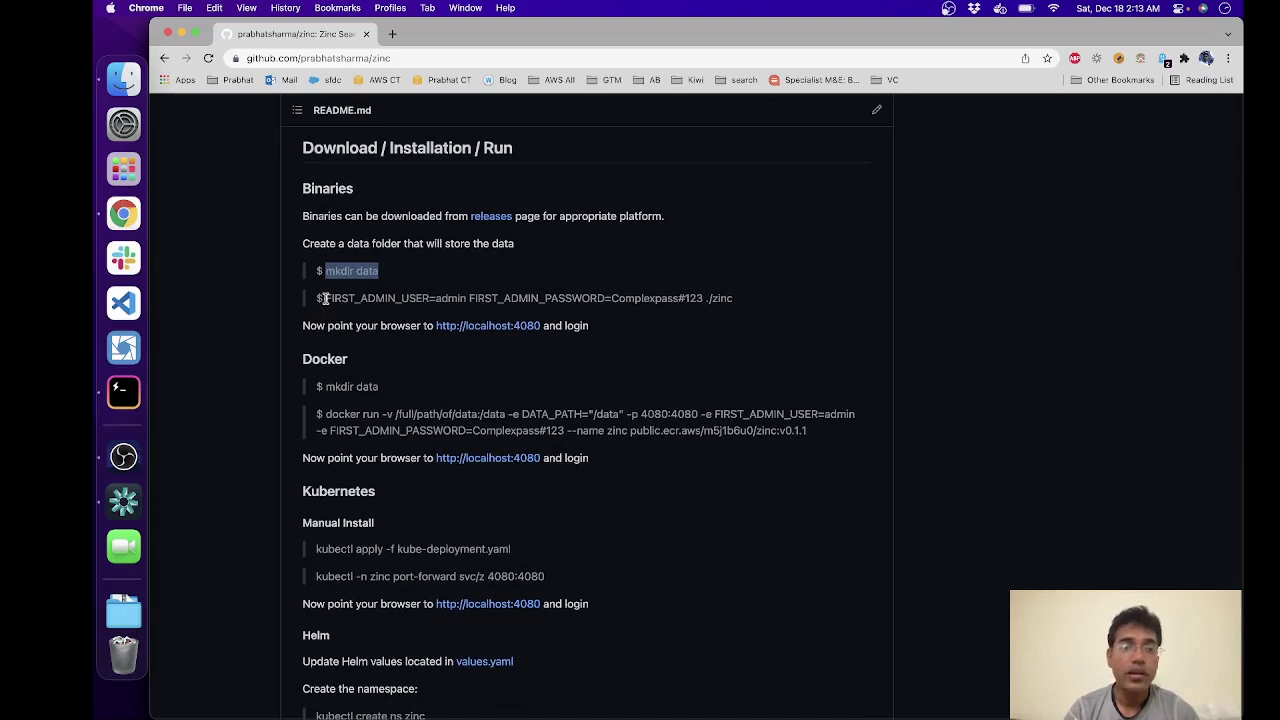
pyautogui.moveTo(323, 298); pyautogui.dragTo(605, 296)
pyautogui.click(414, 300)
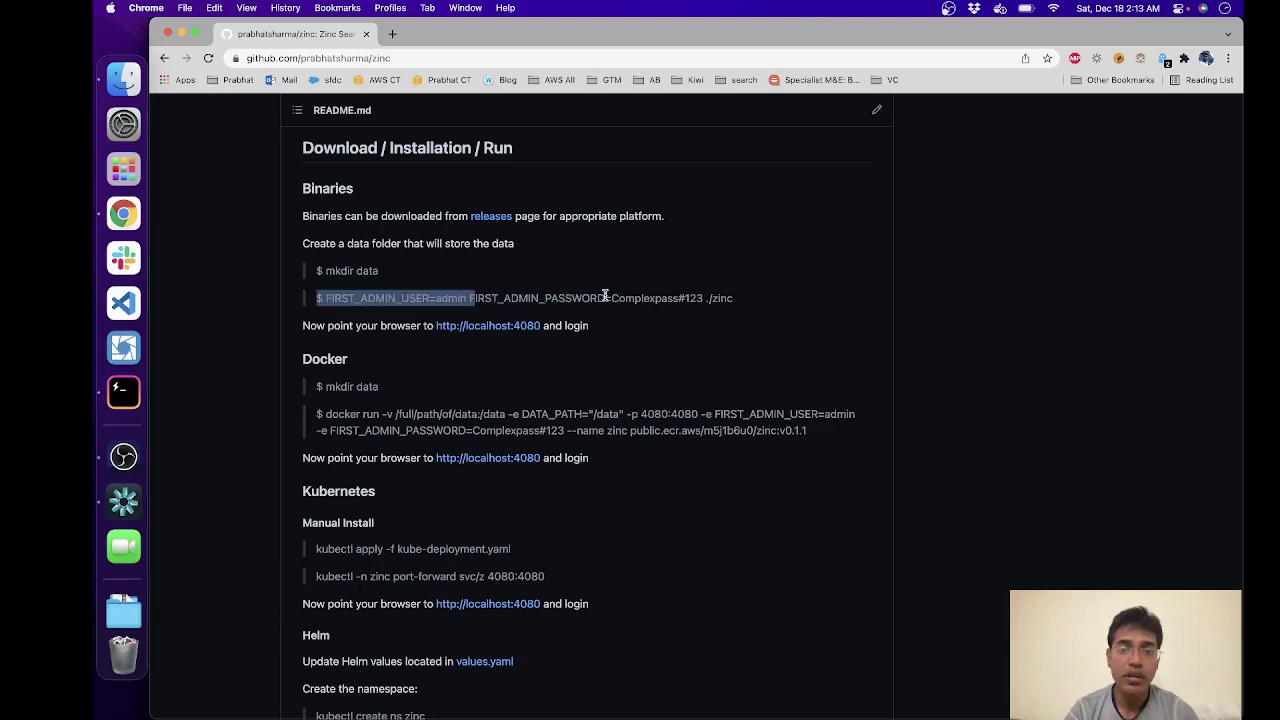
pyautogui.click(757, 306)
pyautogui.moveTo(735, 298); pyautogui.dragTo(326, 302)
# Step: Run the copied zinc start command in Hyper, dismiss macOS's blocked-software warning, and open System Preferences
pyautogui.press('super+c')
pyautogui.press('super+Tab')
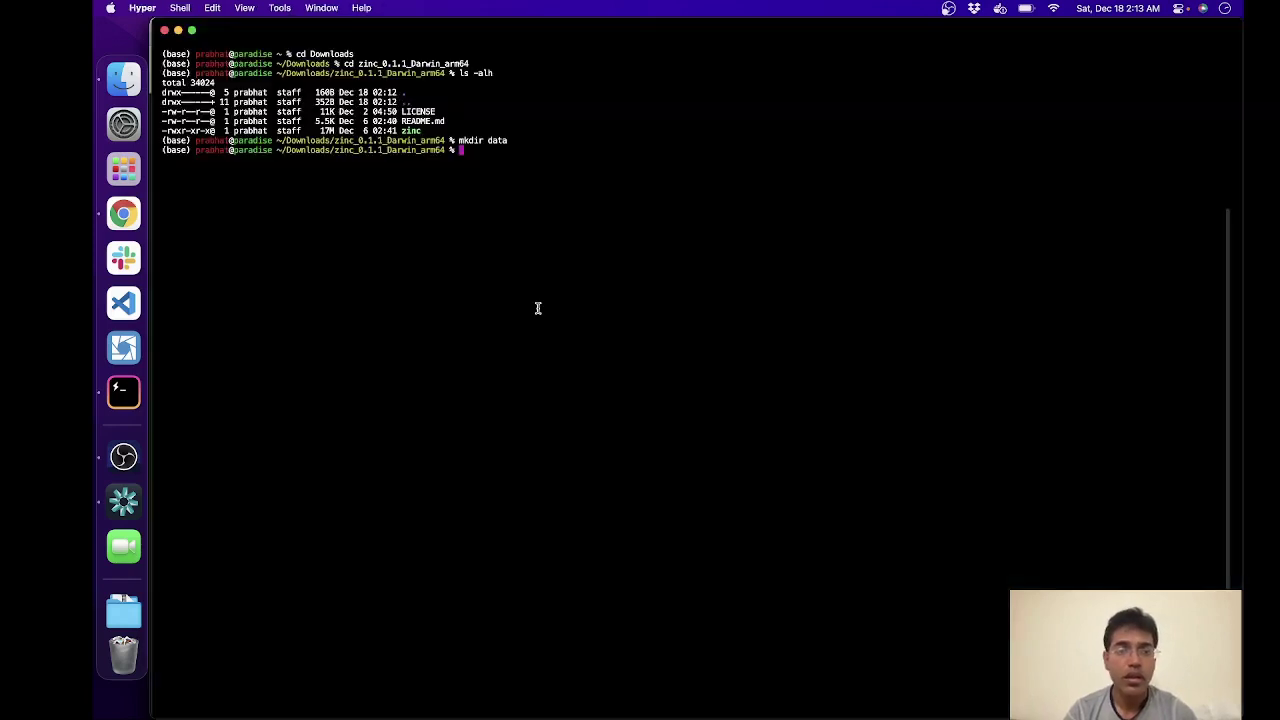
pyautogui.press('super+v')
pyautogui.press('Return')
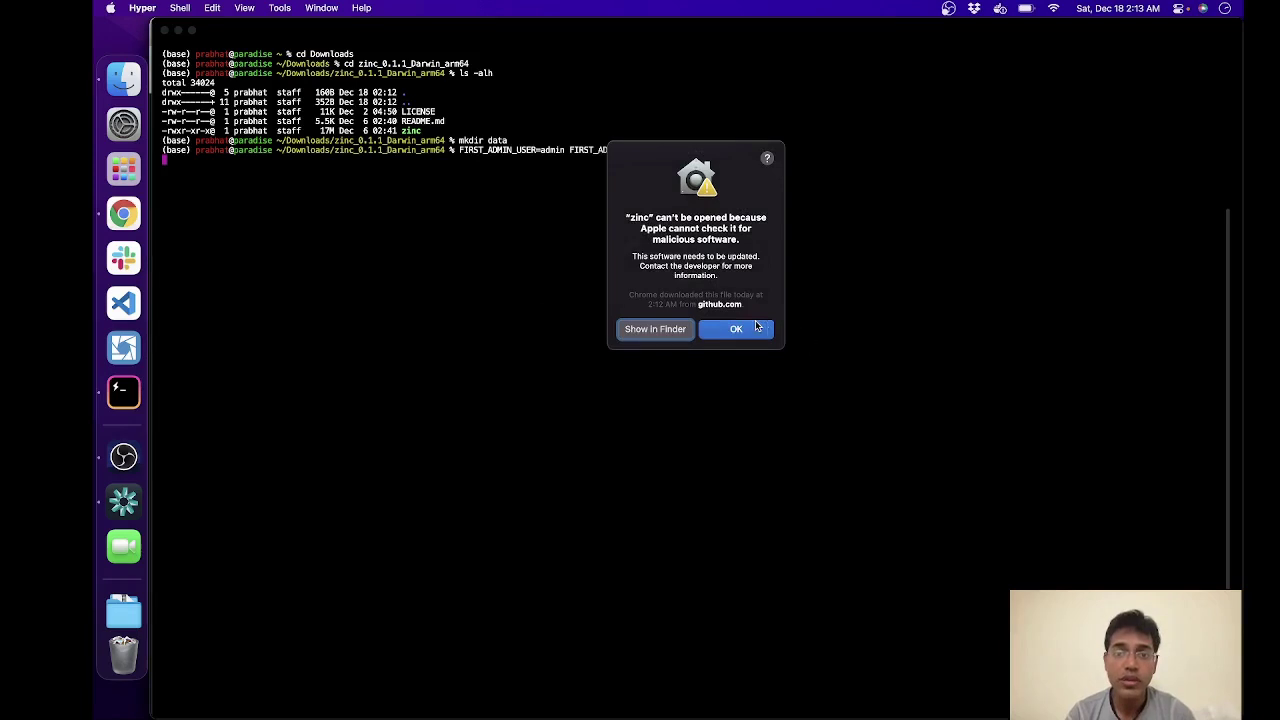
pyautogui.click(752, 328)
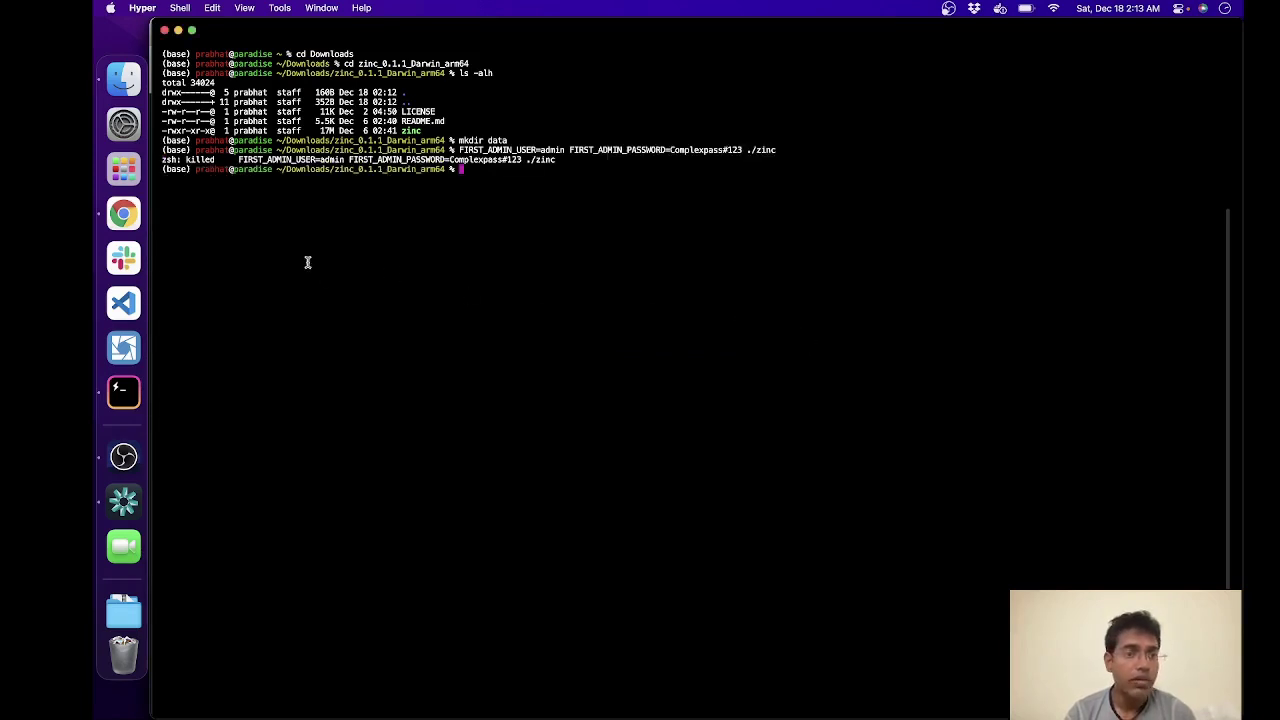
pyautogui.click(122, 126)
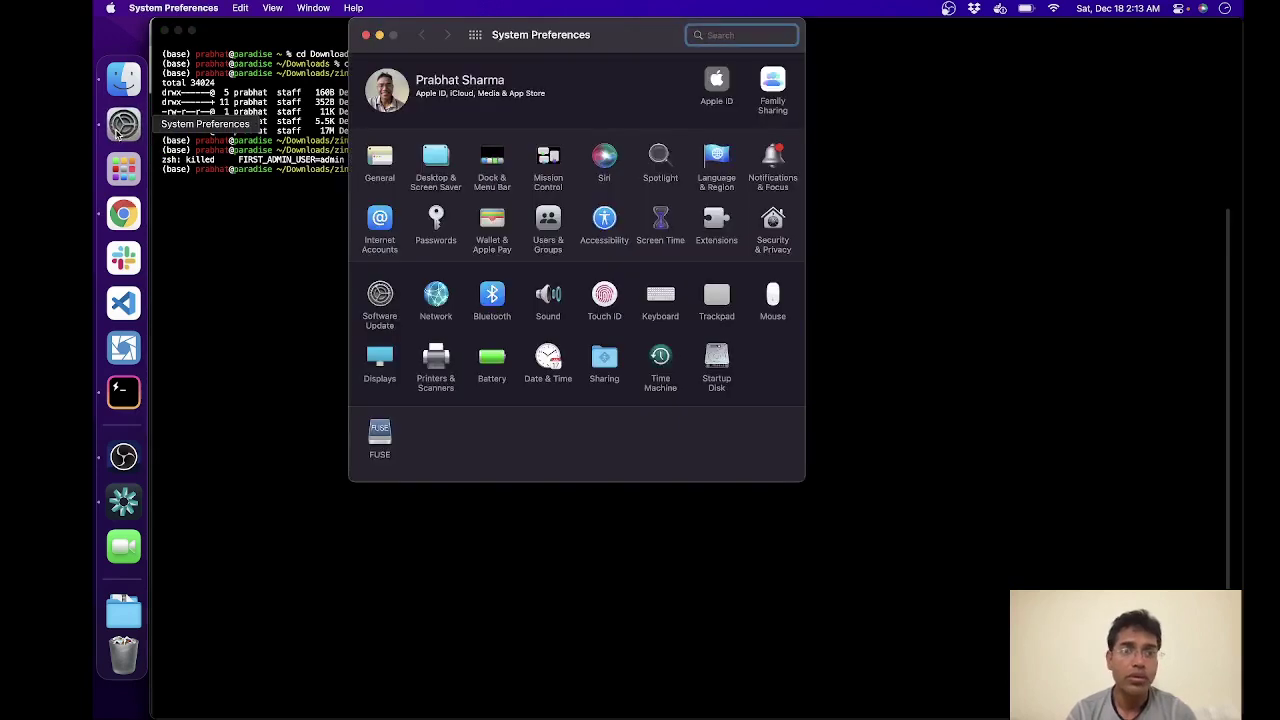
# Step: Allow the zinc binary under Security & Privacy, found by searching 'secu', then close System Preferences
pyautogui.write('s')
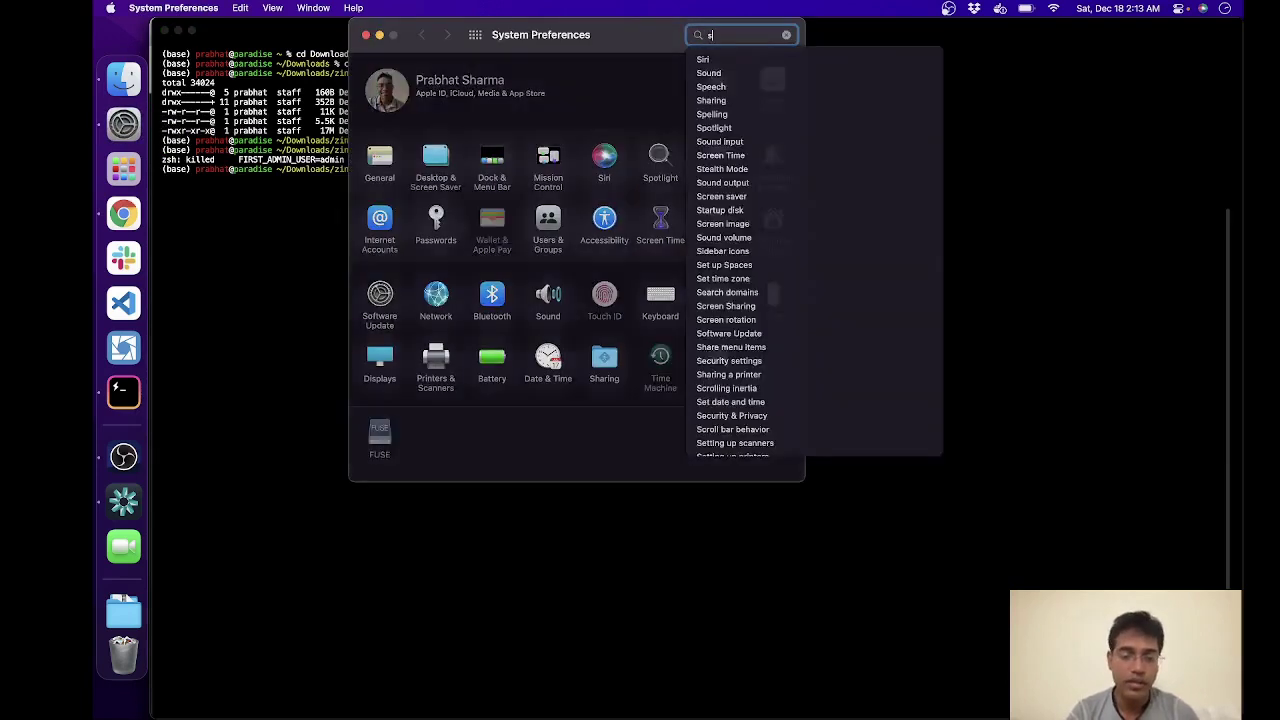
pyautogui.write('ecu')
pyautogui.click(775, 61)
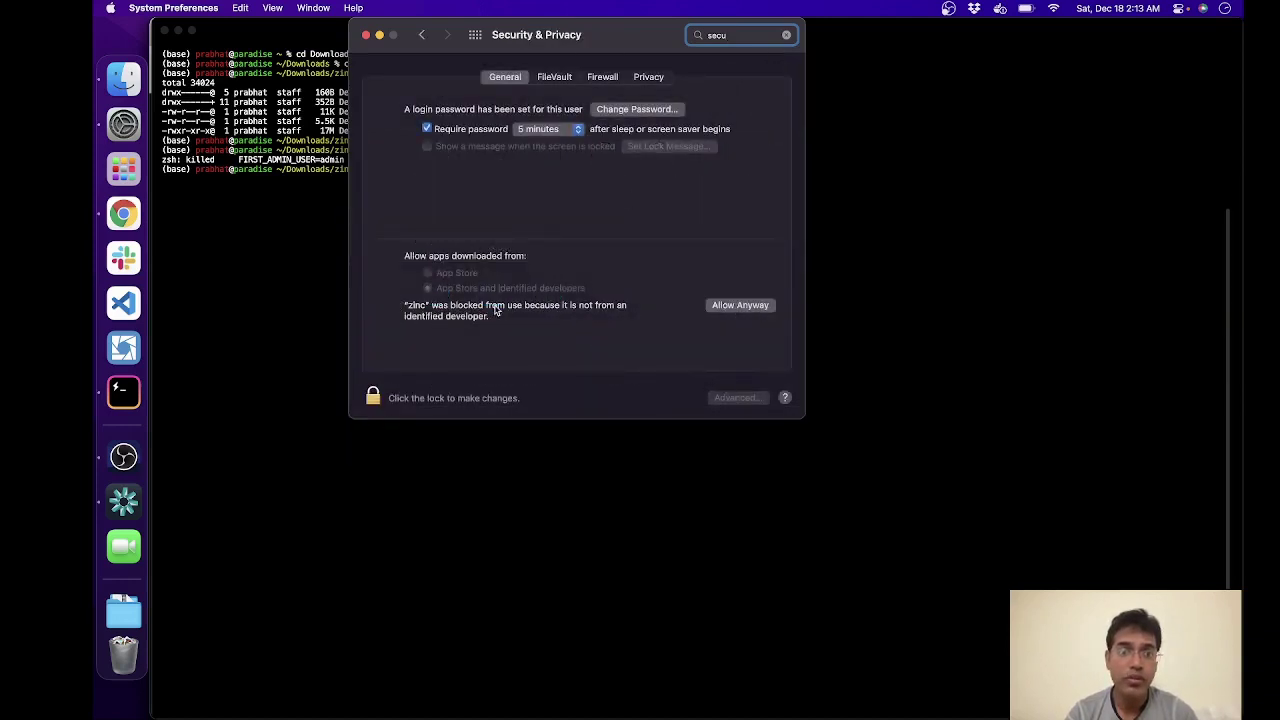
pyautogui.click(741, 307)
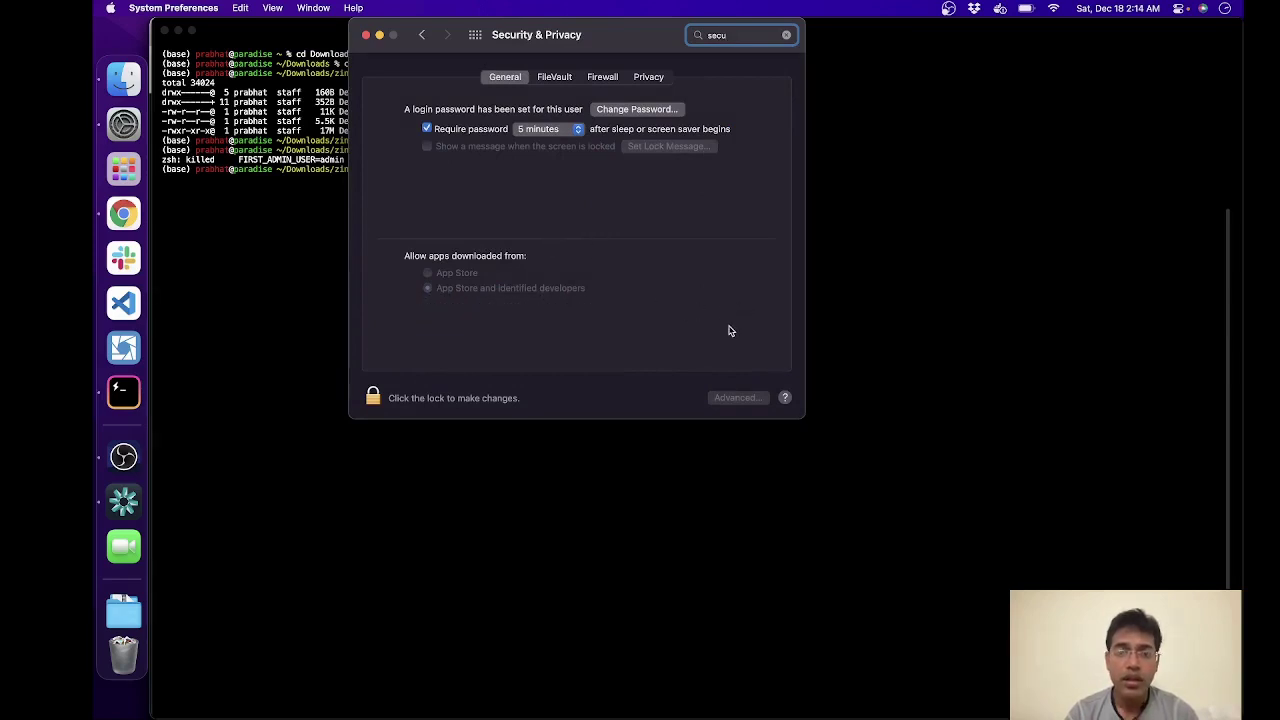
pyautogui.click(366, 34)
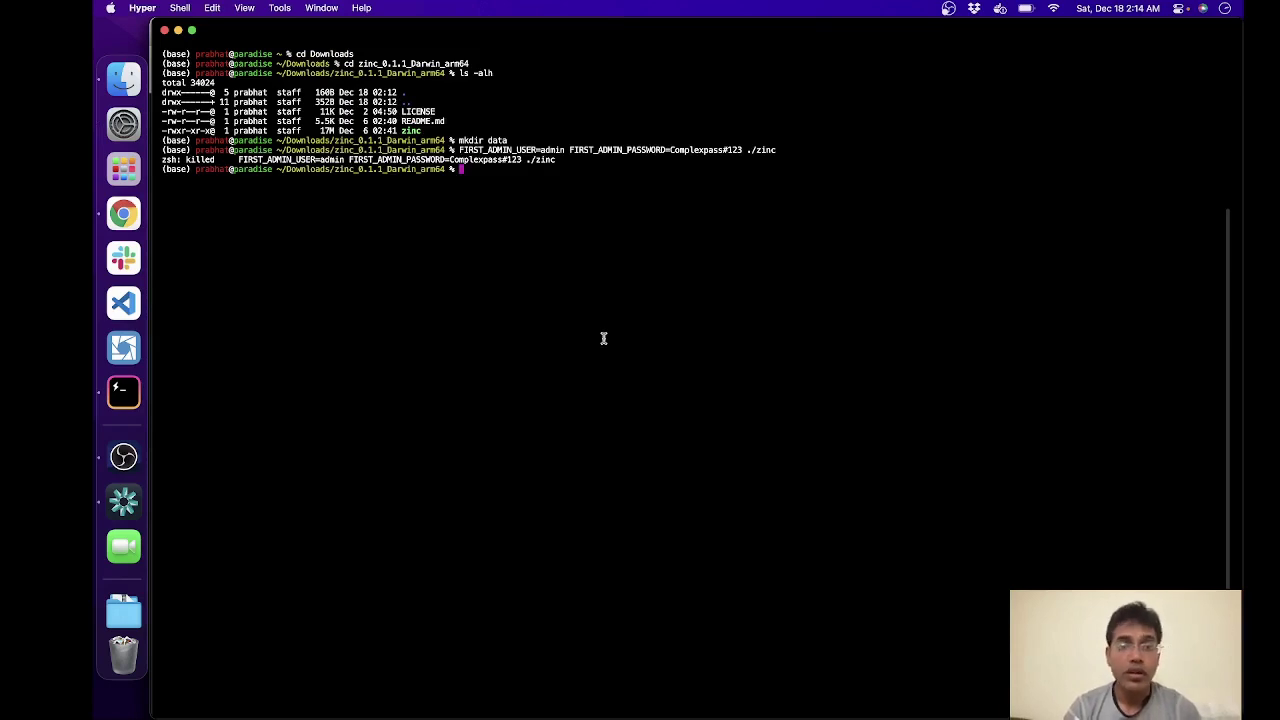
# Step: Rerun the zinc start command, approve Open so zinc serves on :4080, and return to Chrome
pyautogui.press('Up')
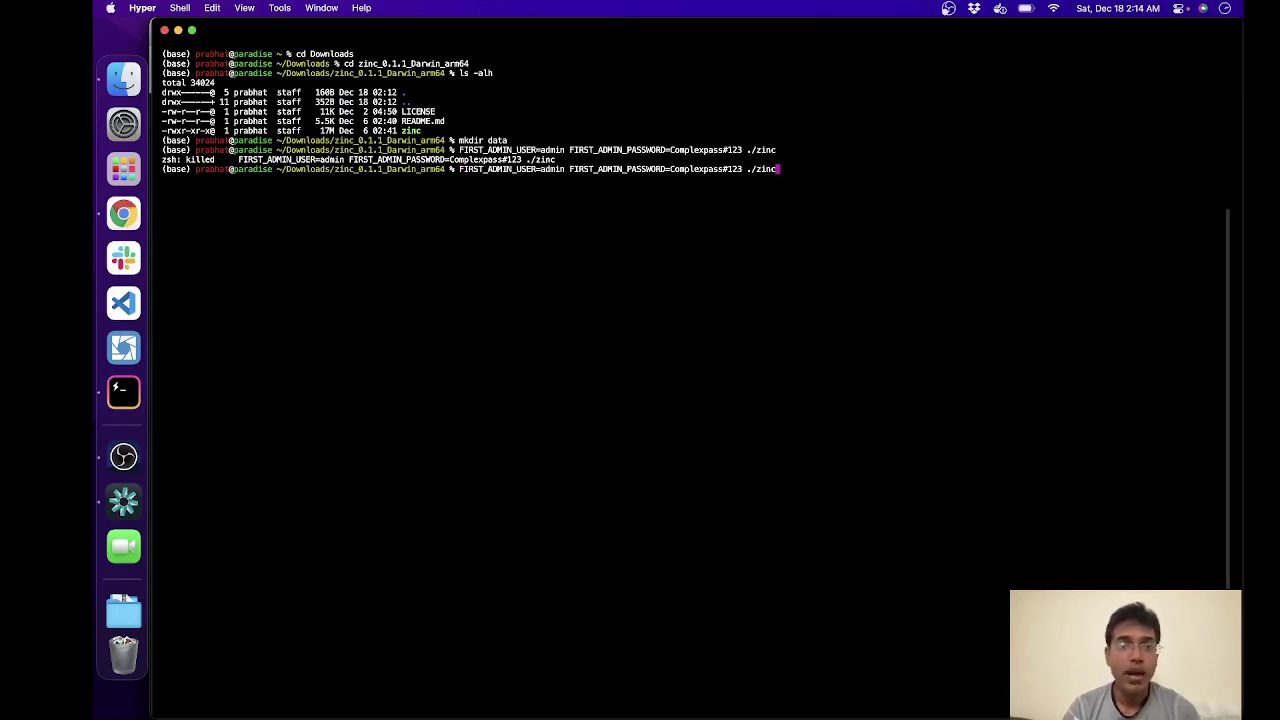
pyautogui.press('Return')
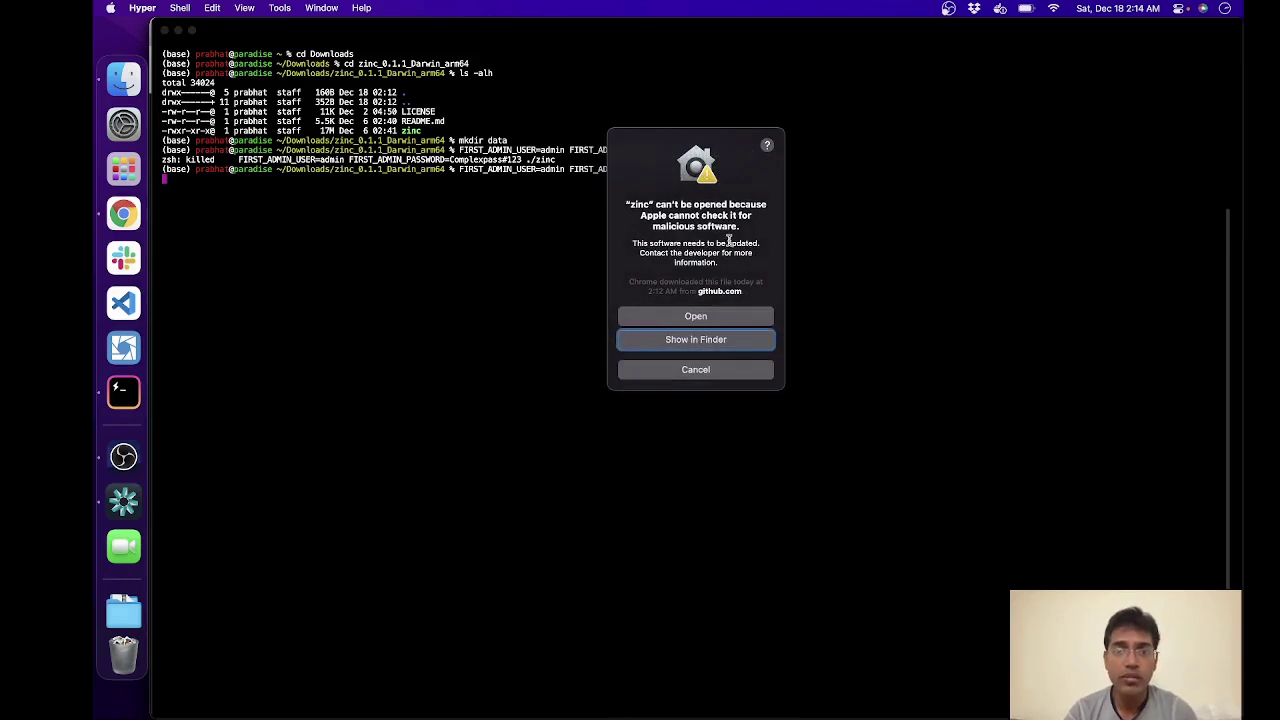
pyautogui.click(716, 318)
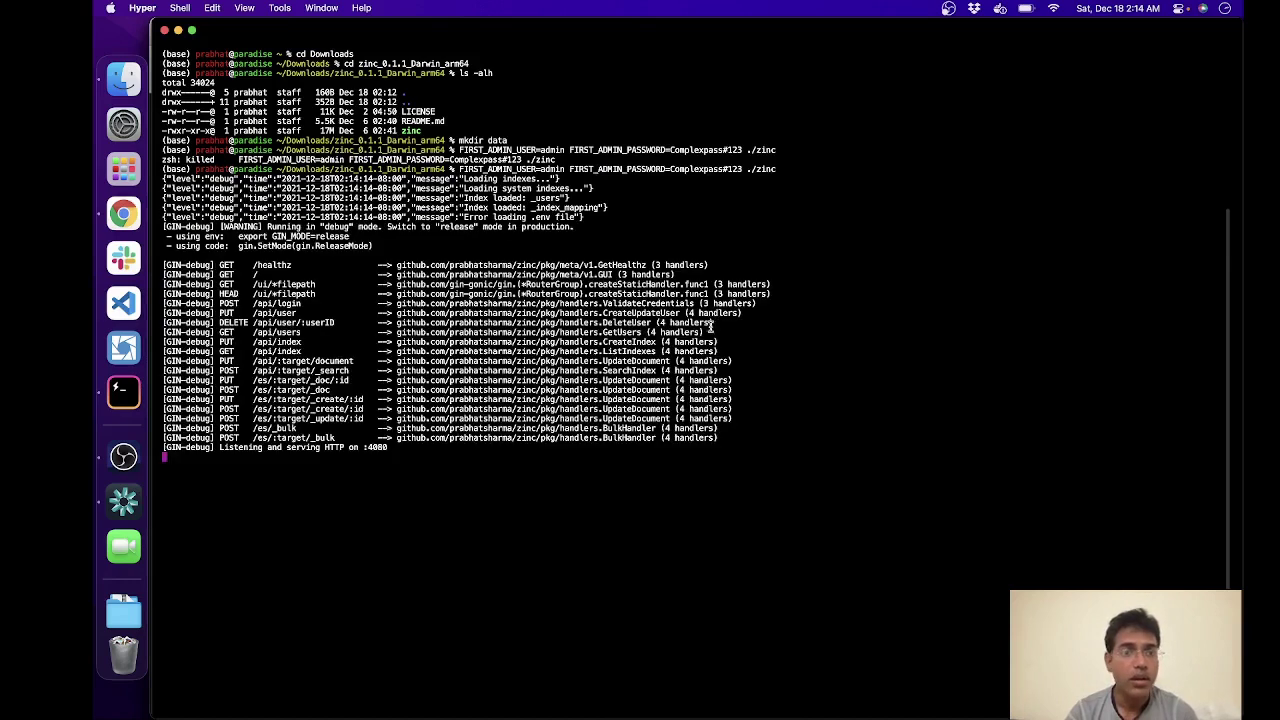
pyautogui.moveTo(248, 189); pyautogui.dragTo(513, 417)
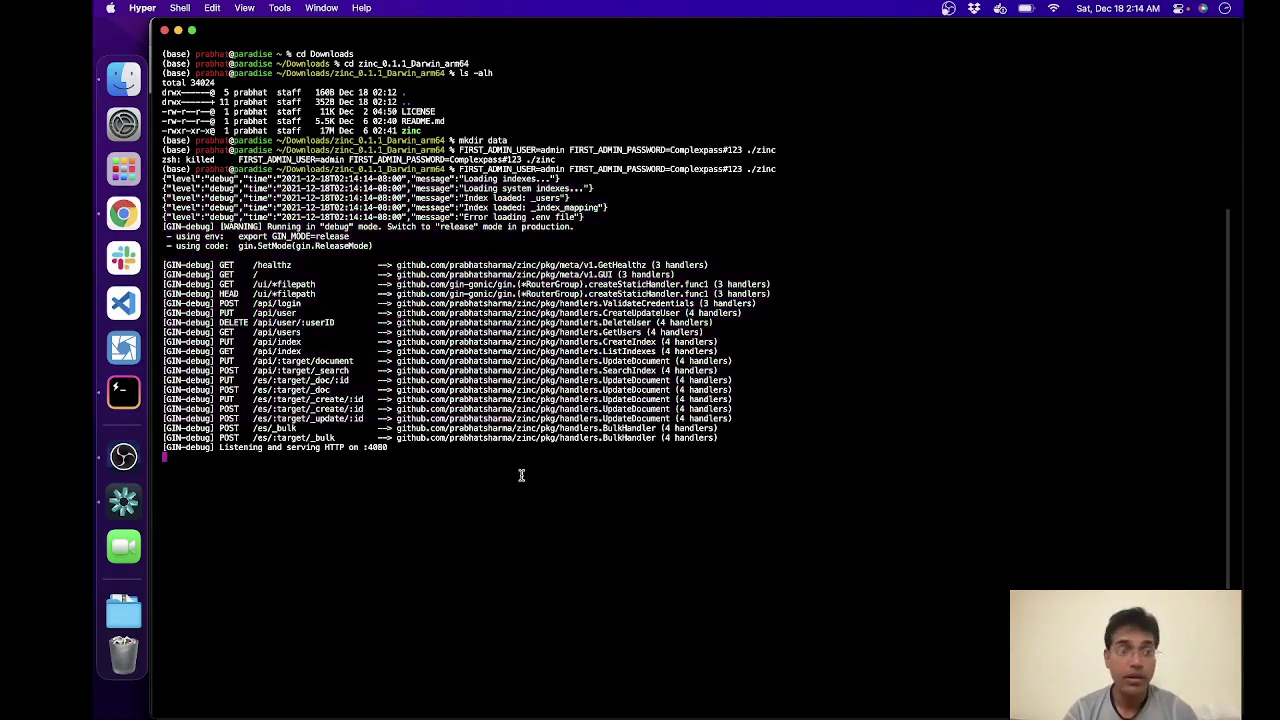
pyautogui.click(132, 215)
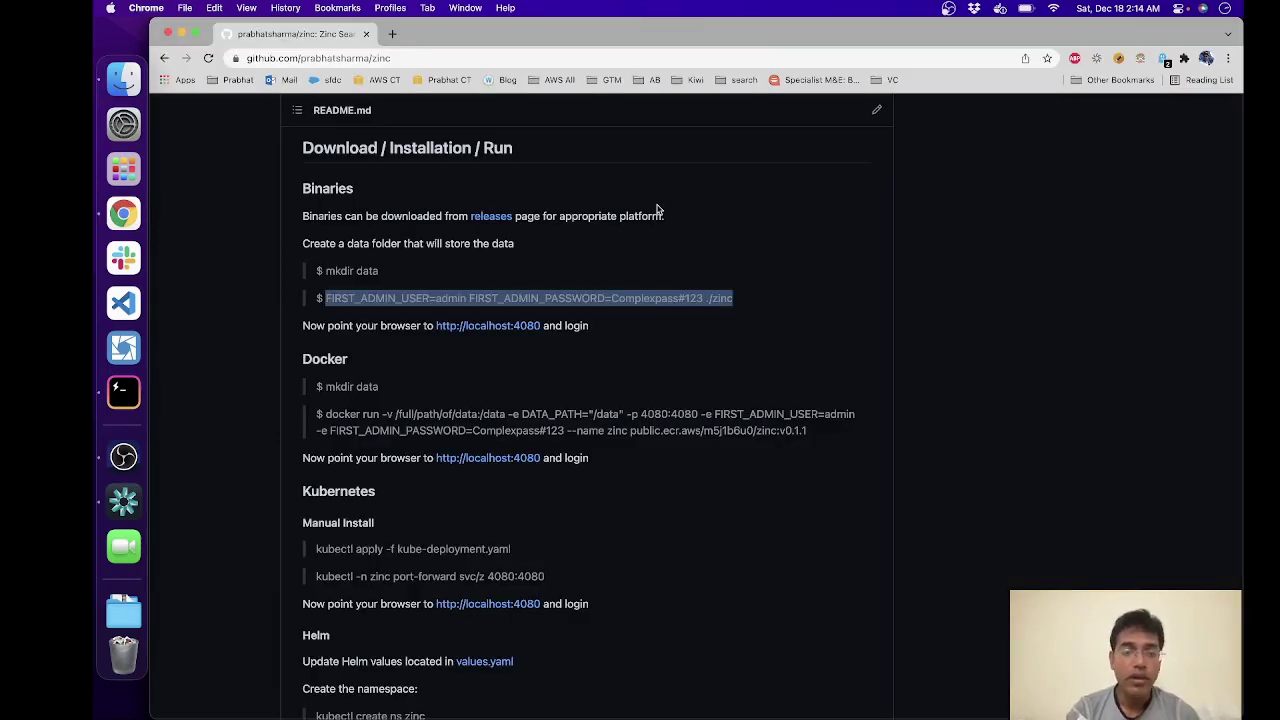
# Step: Load the Zinc Search login page at localhost:4080 in a new tab
pyautogui.press('super+t')
pyautogui.write('loca')
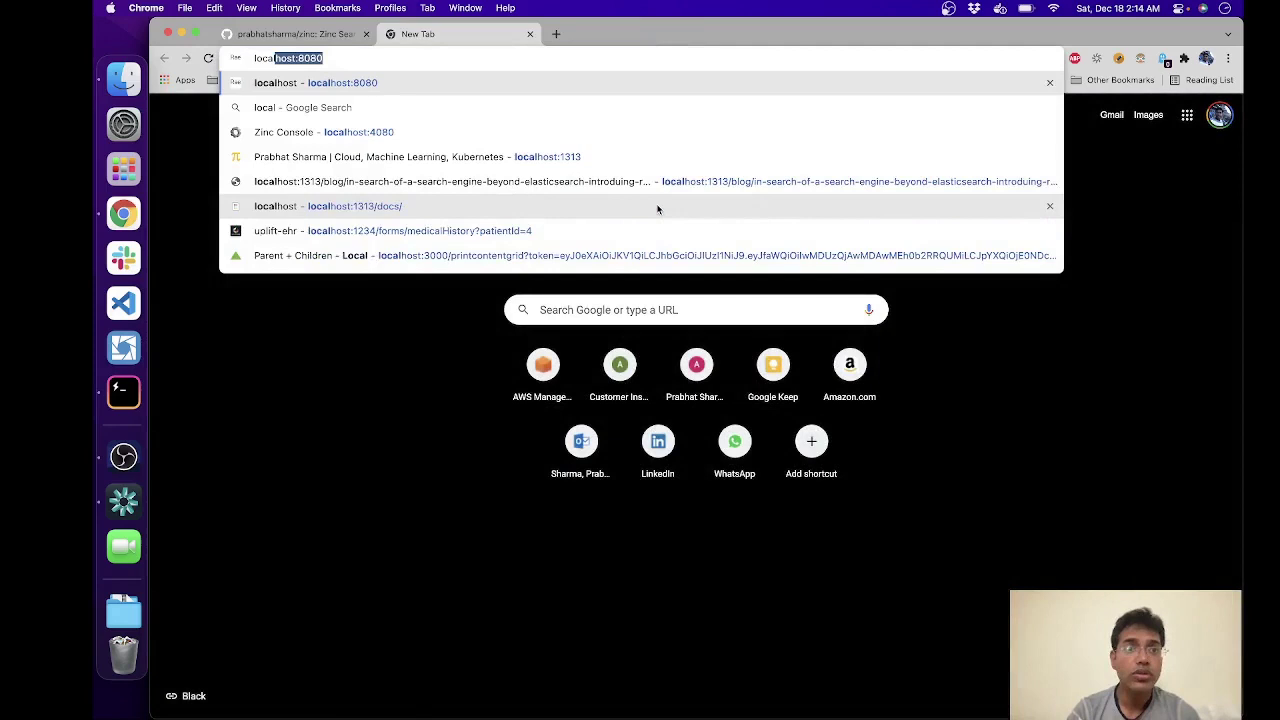
pyautogui.press('Right')
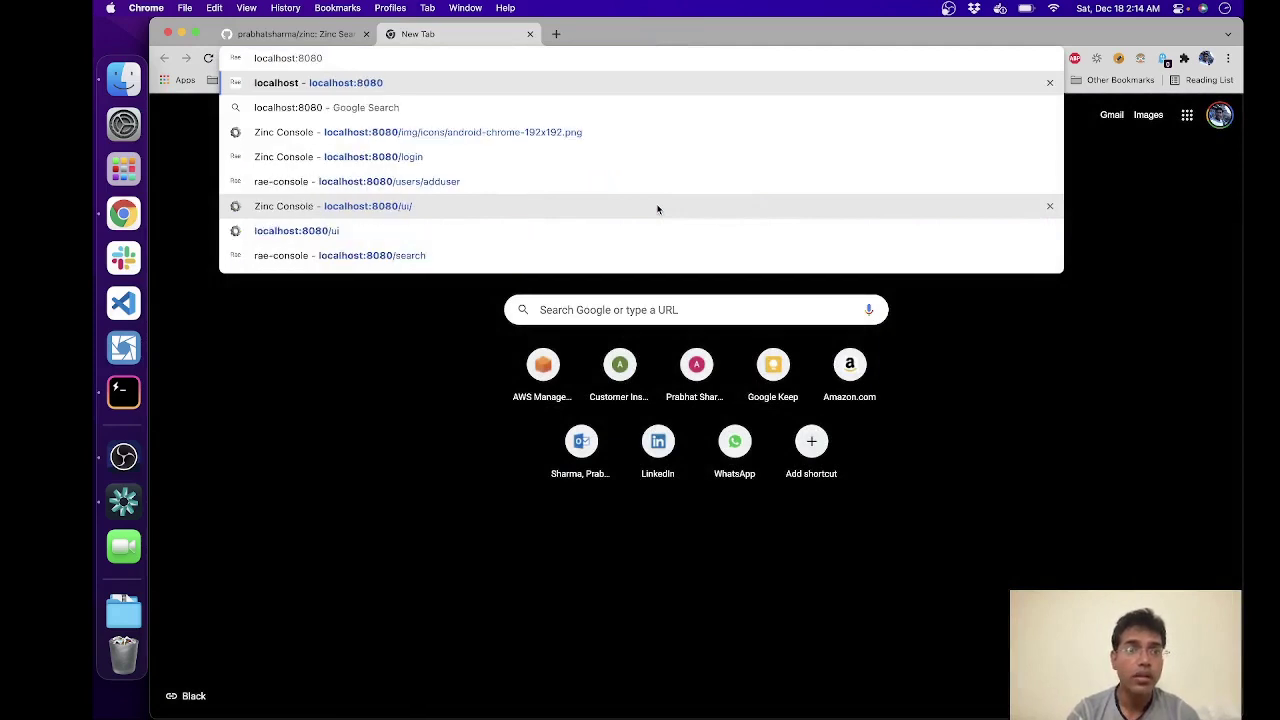
pyautogui.press('Left')
pyautogui.press('Left')
pyautogui.press('Left')
pyautogui.press('BackSpace')
pyautogui.write('4')
pyautogui.press('Return')
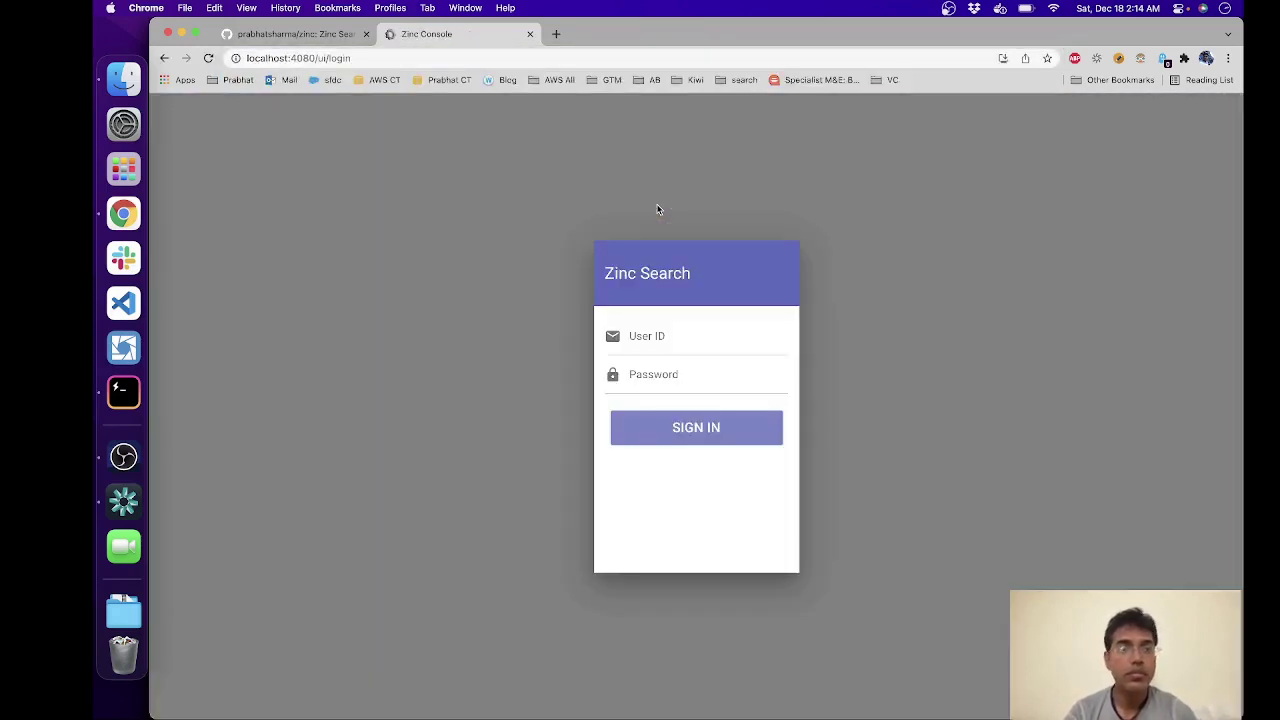
# Step: Enter the admin user ID and the password copied from the README's start command, then submit
pyautogui.click(705, 345)
pyautogui.write('admin')
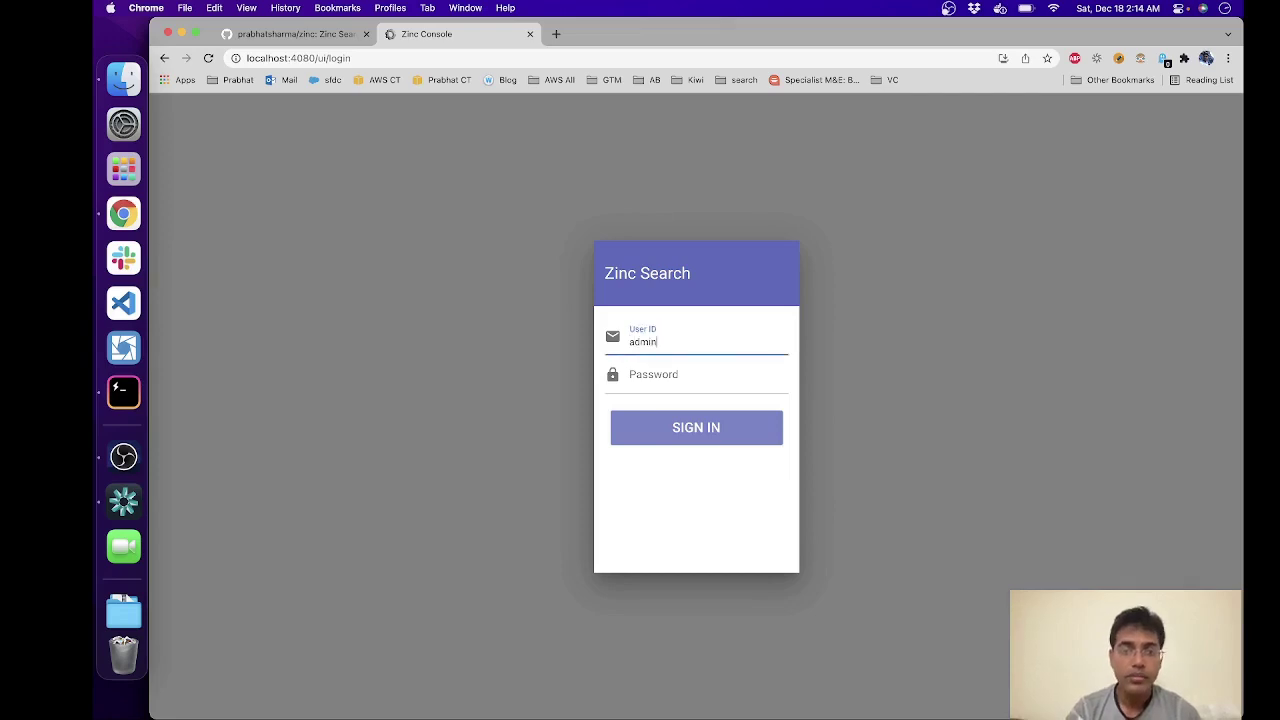
pyautogui.click(705, 380)
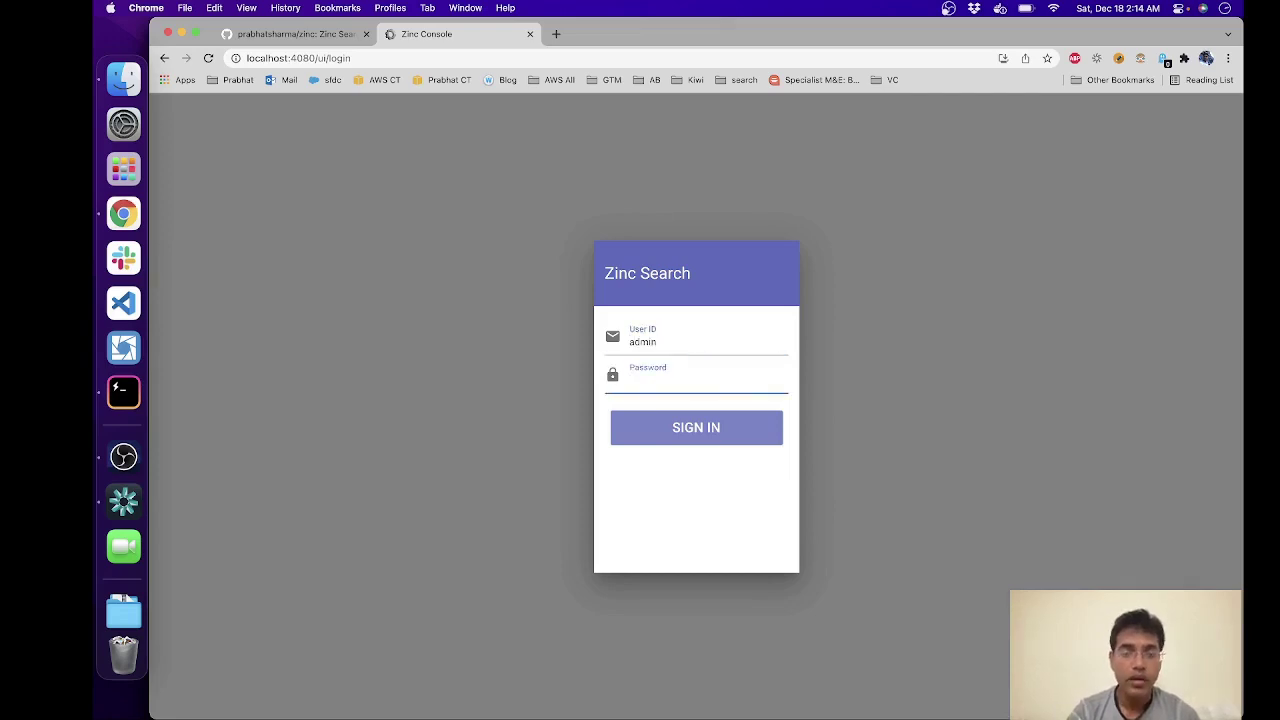
pyautogui.press('super+Tab')
pyautogui.press('super+Tab')
pyautogui.click(320, 33)
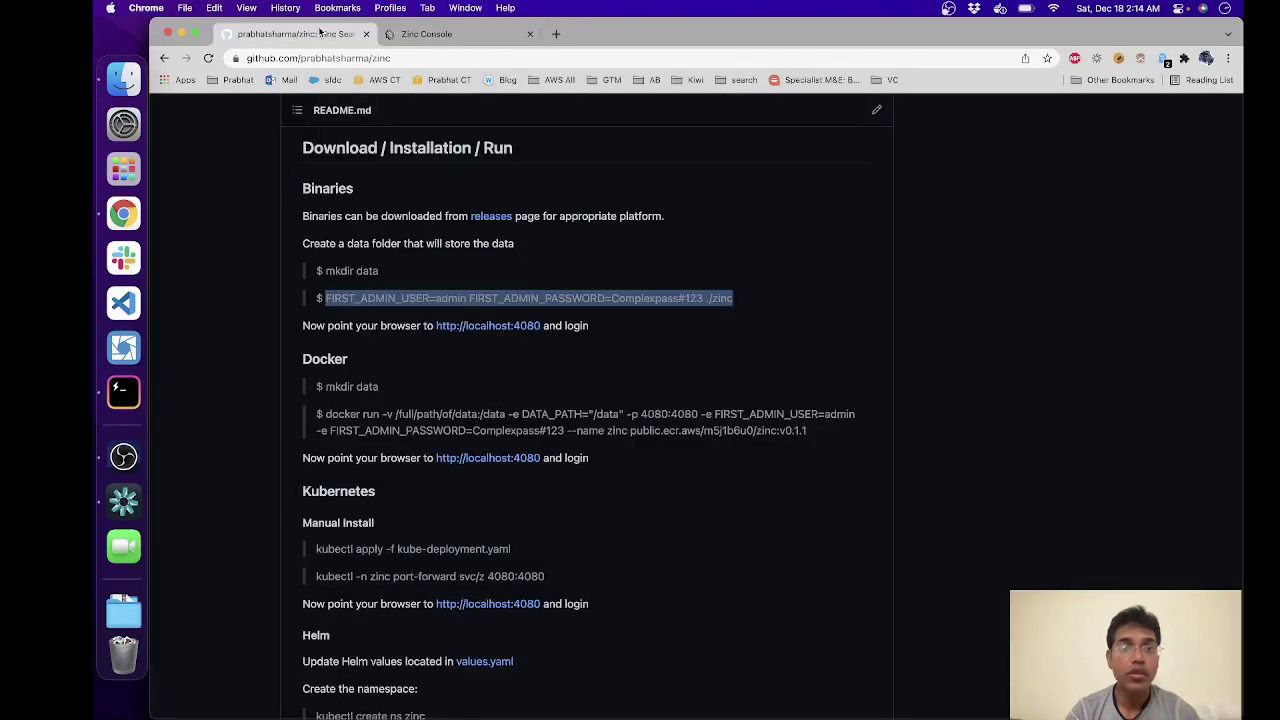
pyautogui.click(737, 305)
pyautogui.moveTo(611, 298); pyautogui.dragTo(704, 301)
pyautogui.click(426, 33)
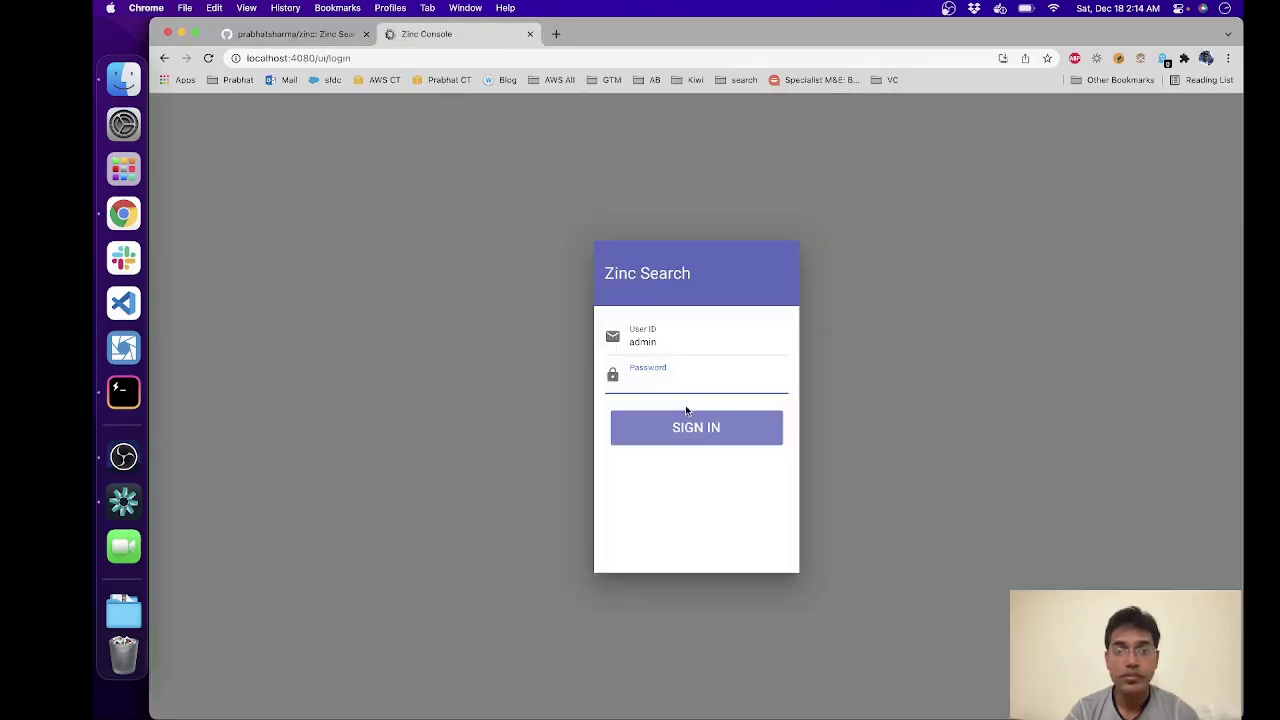
pyautogui.click(680, 377)
pyautogui.press('super+v')
pyautogui.click(715, 430)
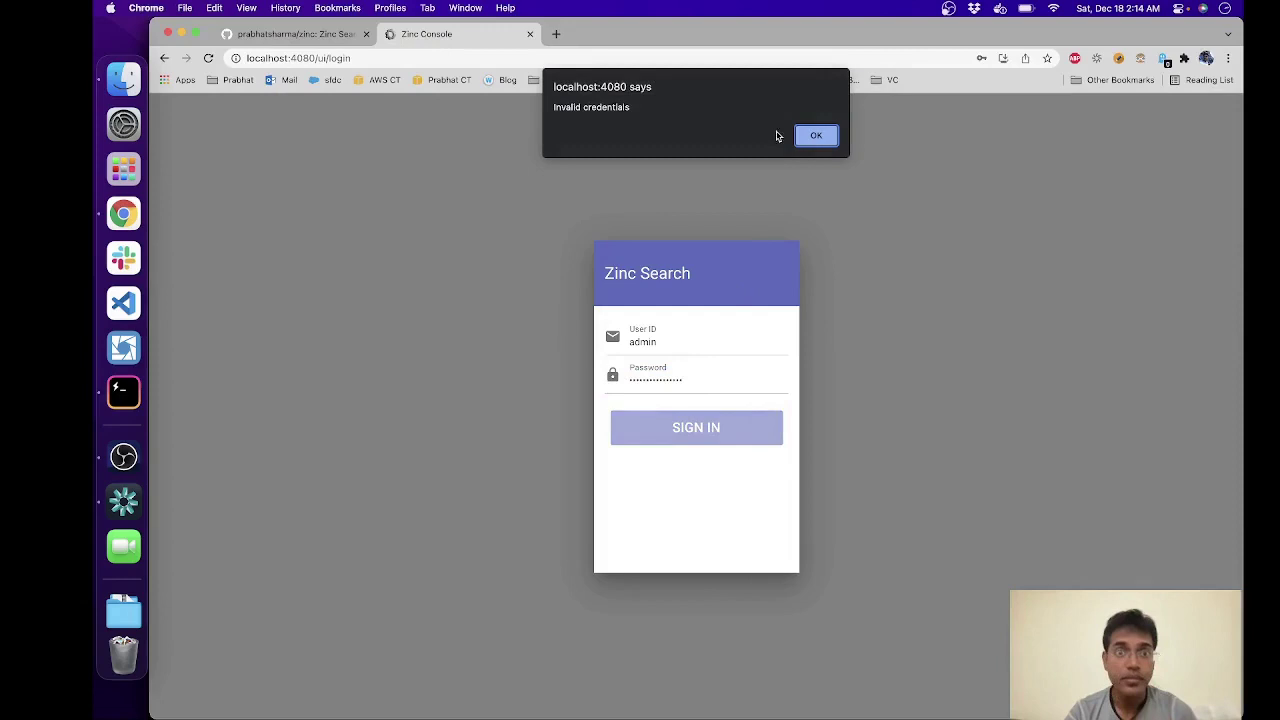
# Step: Dismiss the invalid-credentials alert, retype the password and sign in again
pyautogui.click(822, 135)
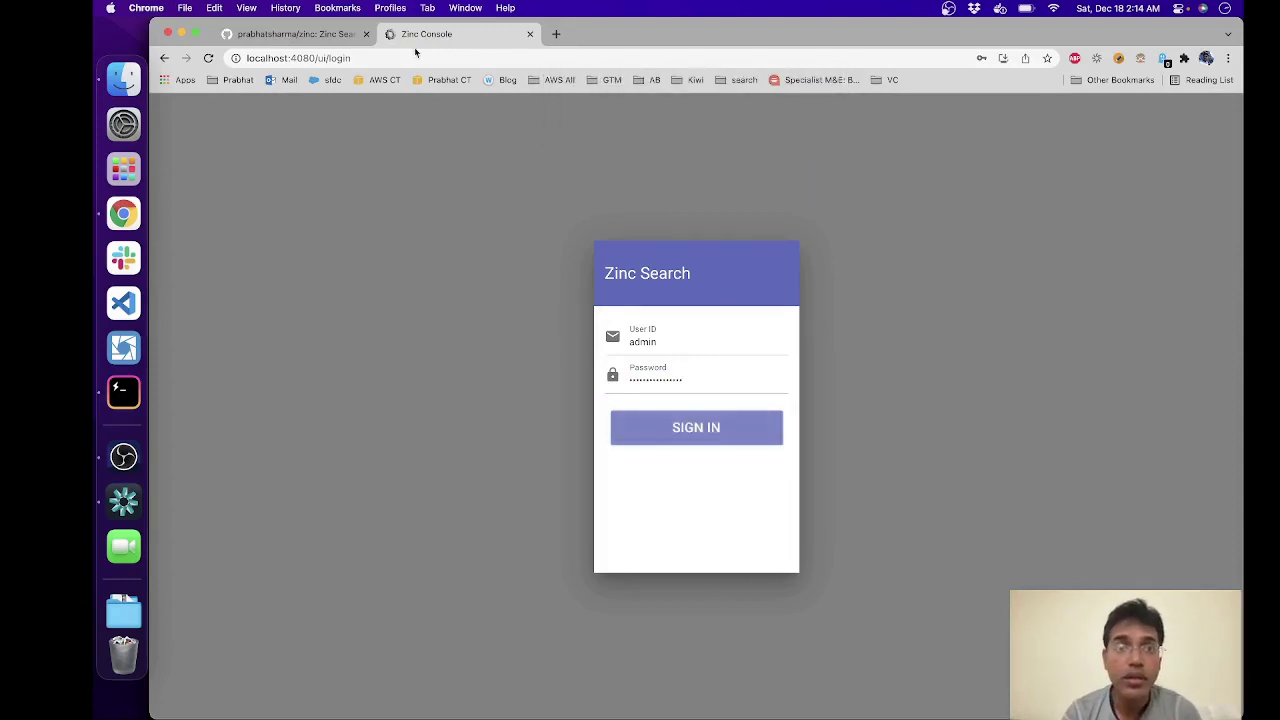
pyautogui.doubleClick(695, 381)
pyautogui.write('Com')
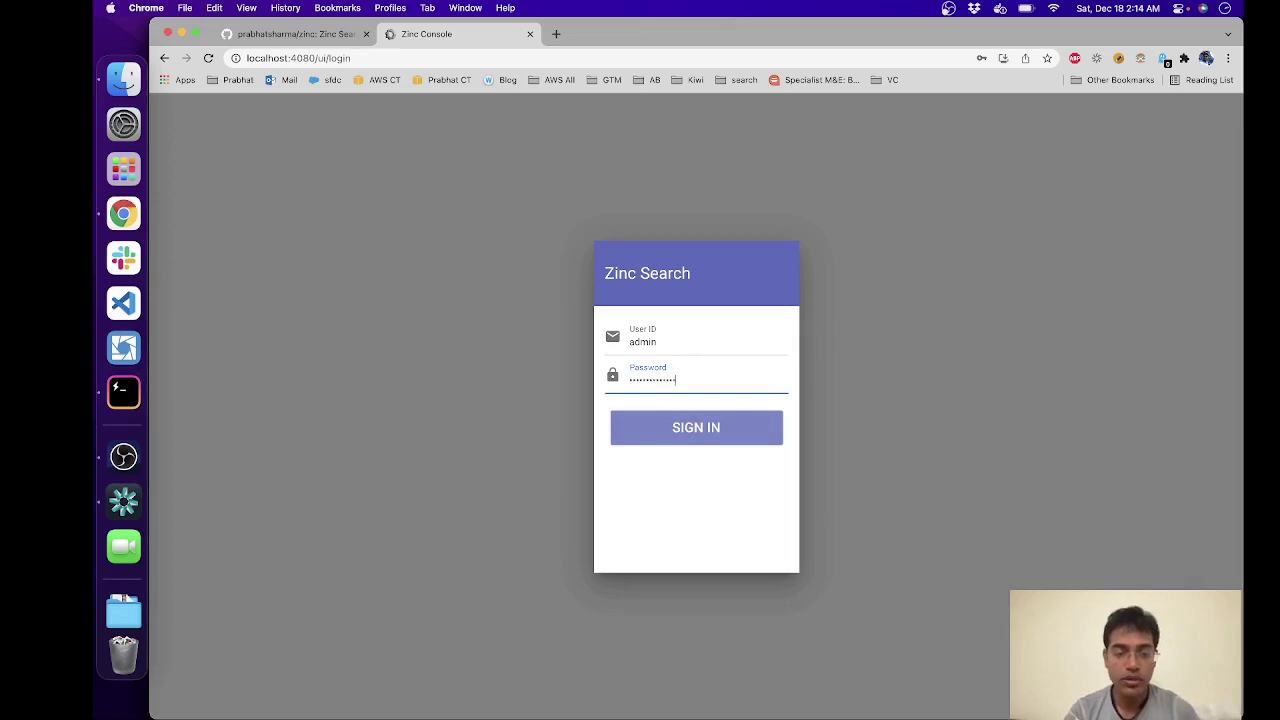
pyautogui.press('Return')
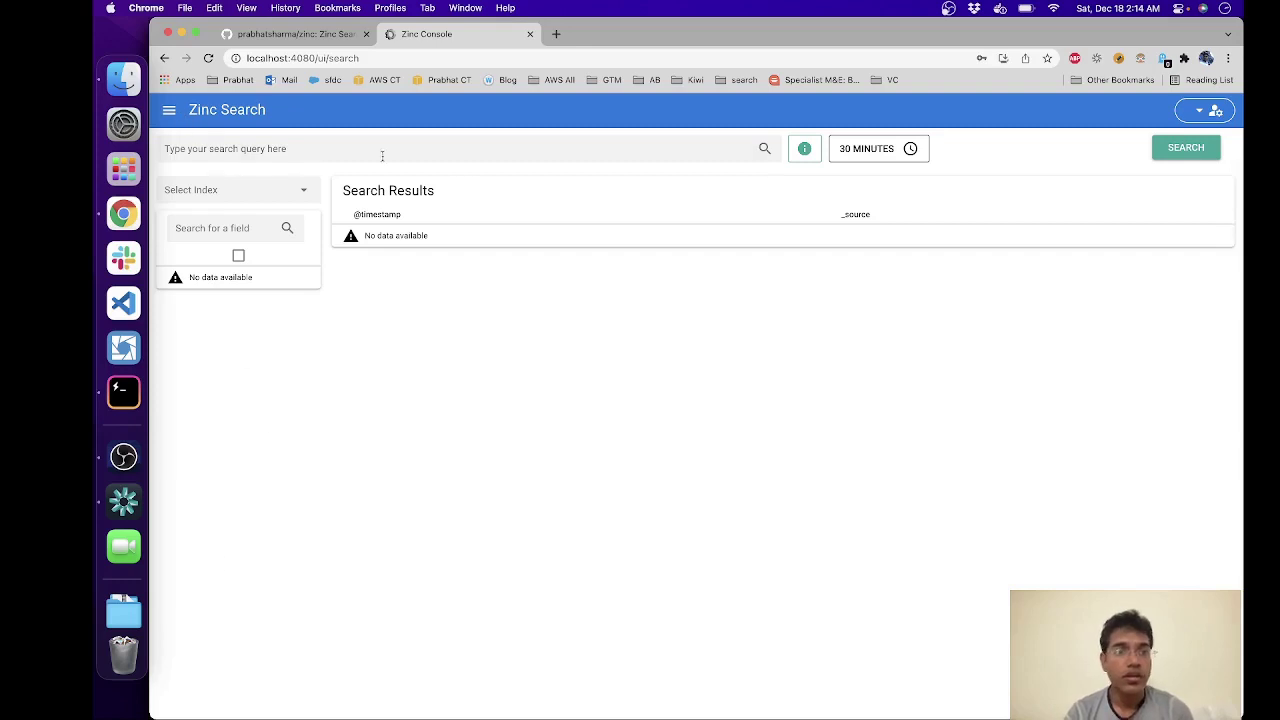
# Step: Check the empty index list, the 30-minute time-range presets and the syntax guide, then return to GitHub
pyautogui.click(287, 196)
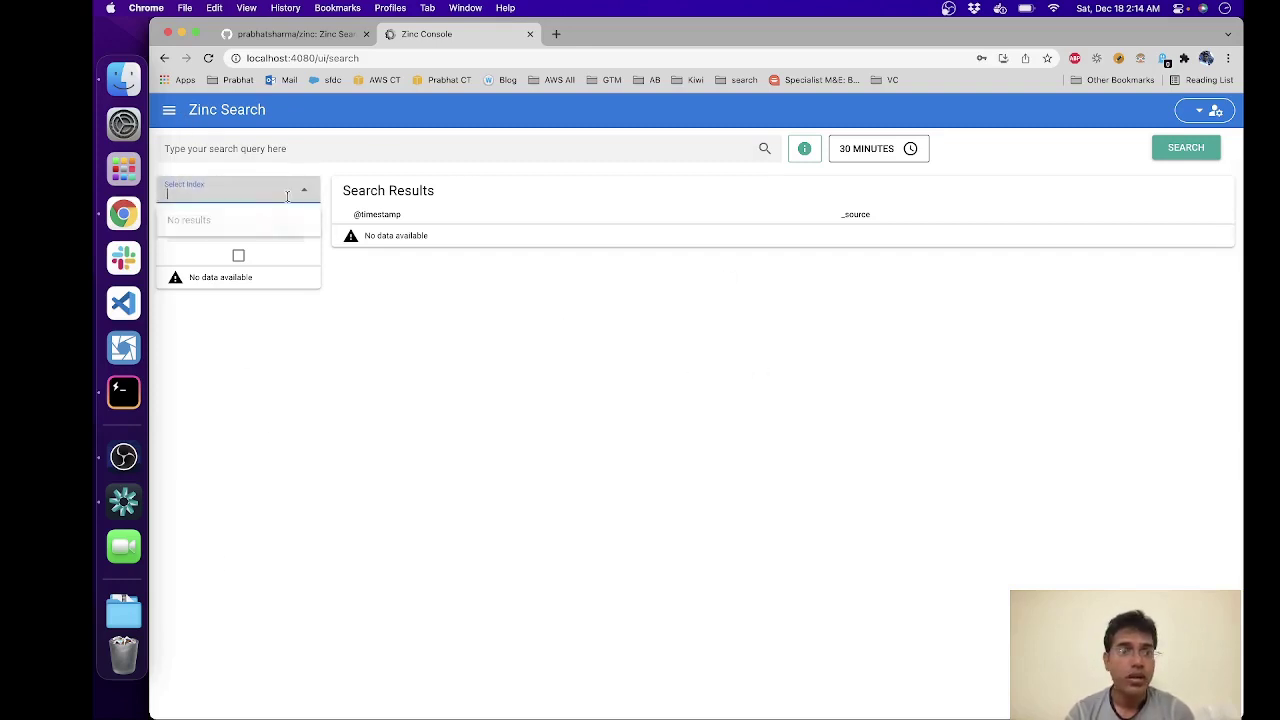
pyautogui.click(700, 328)
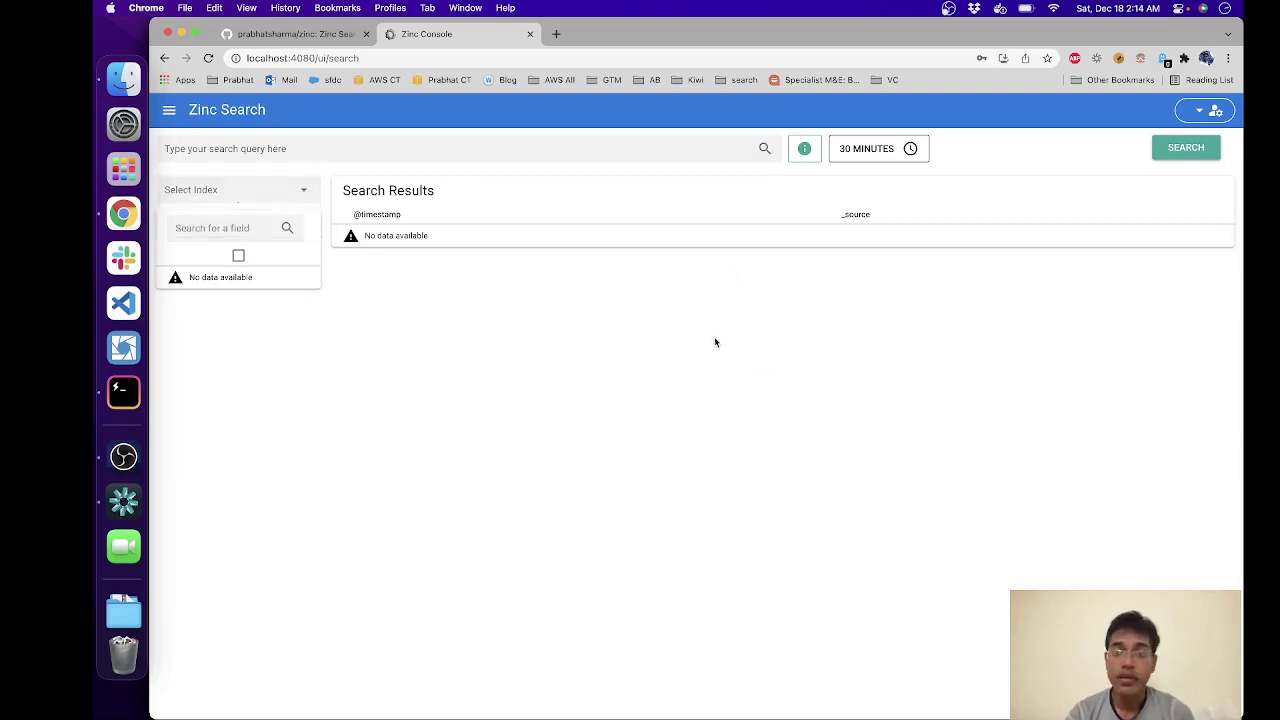
pyautogui.click(880, 150)
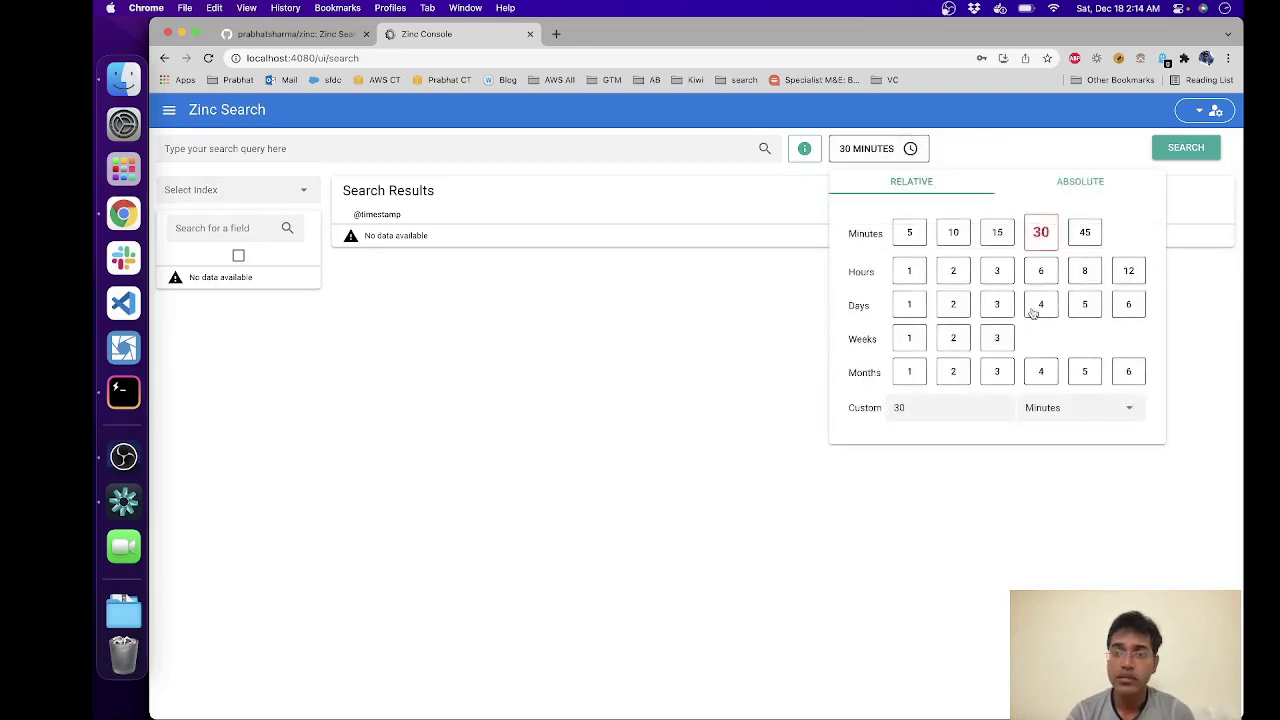
pyautogui.click(704, 341)
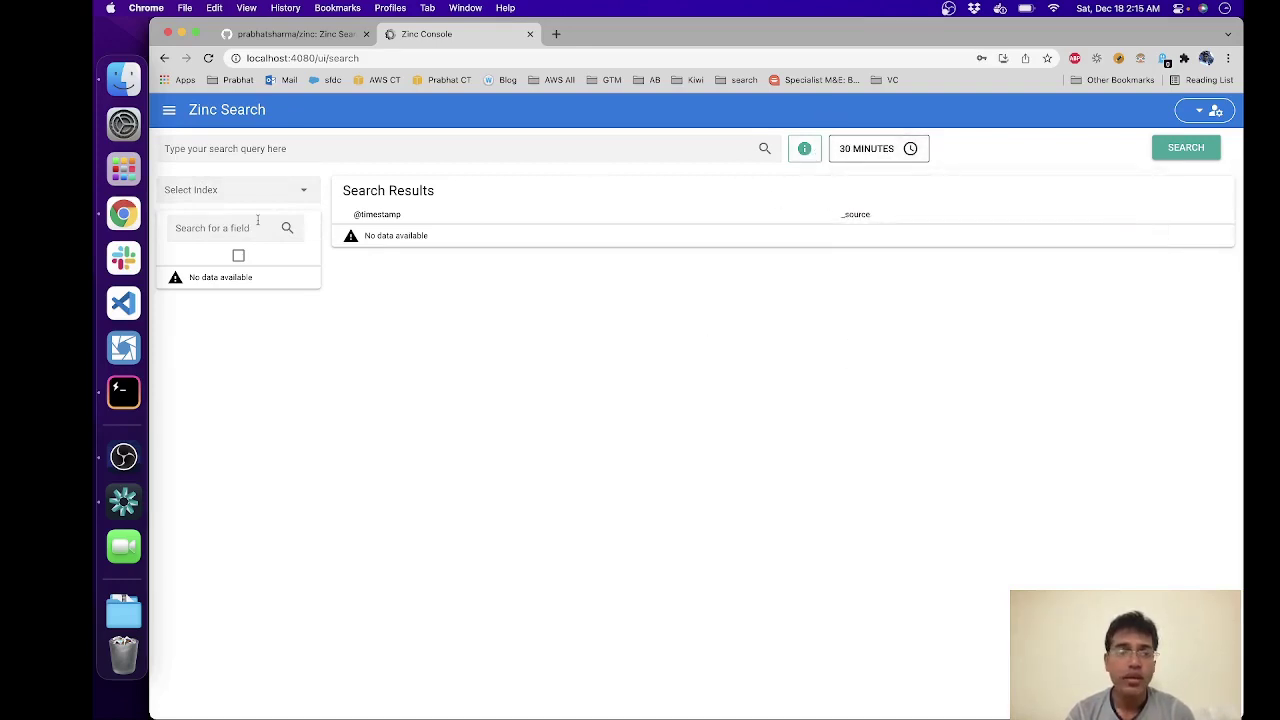
pyautogui.click(804, 148)
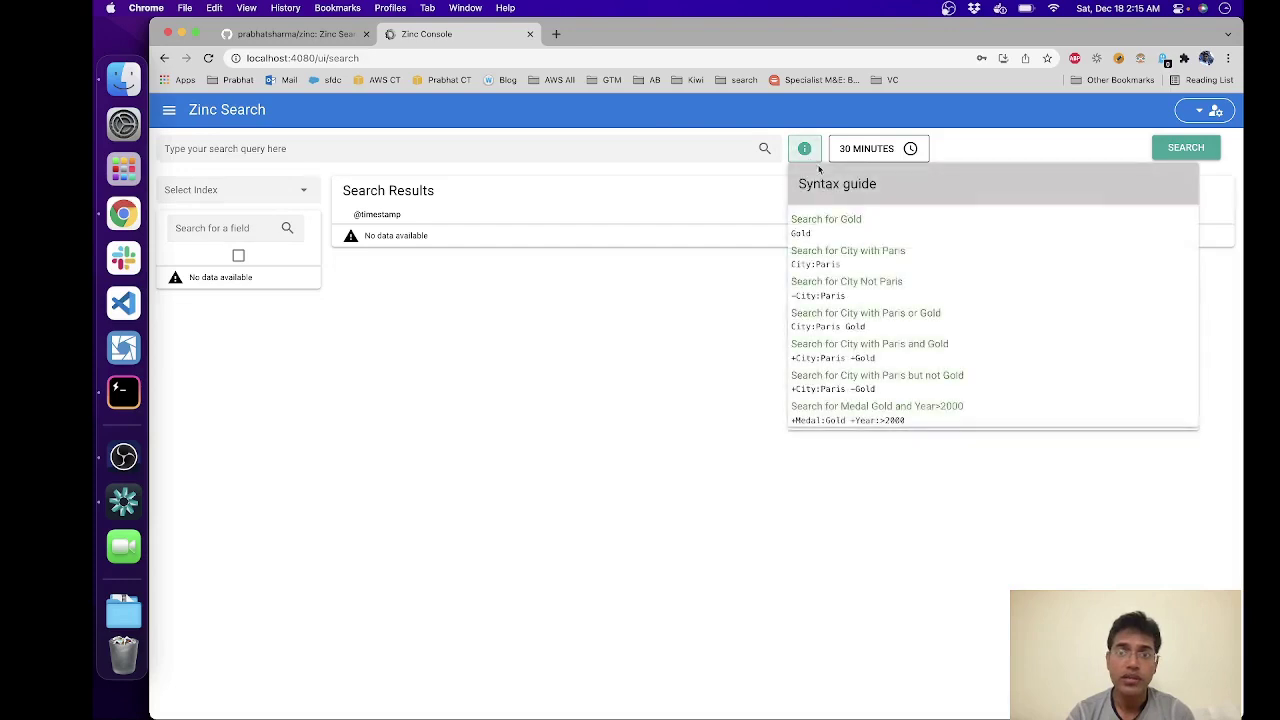
pyautogui.click(700, 380)
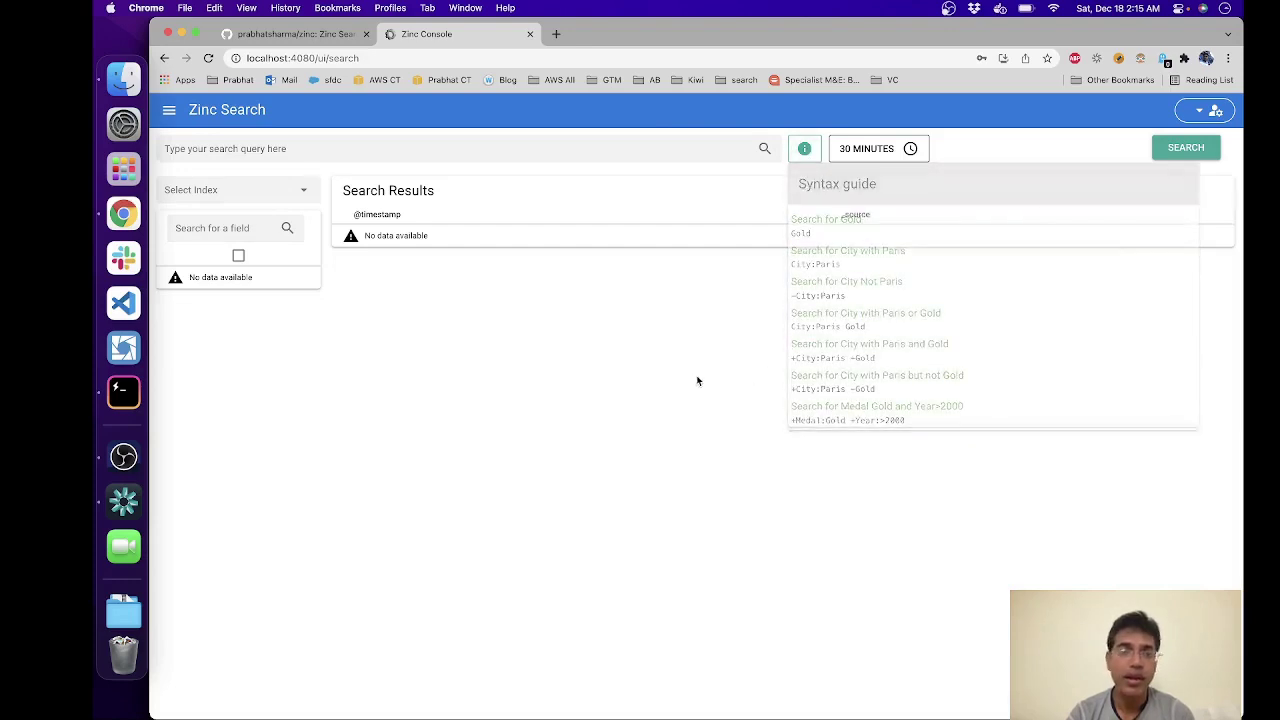
pyautogui.click(318, 35)
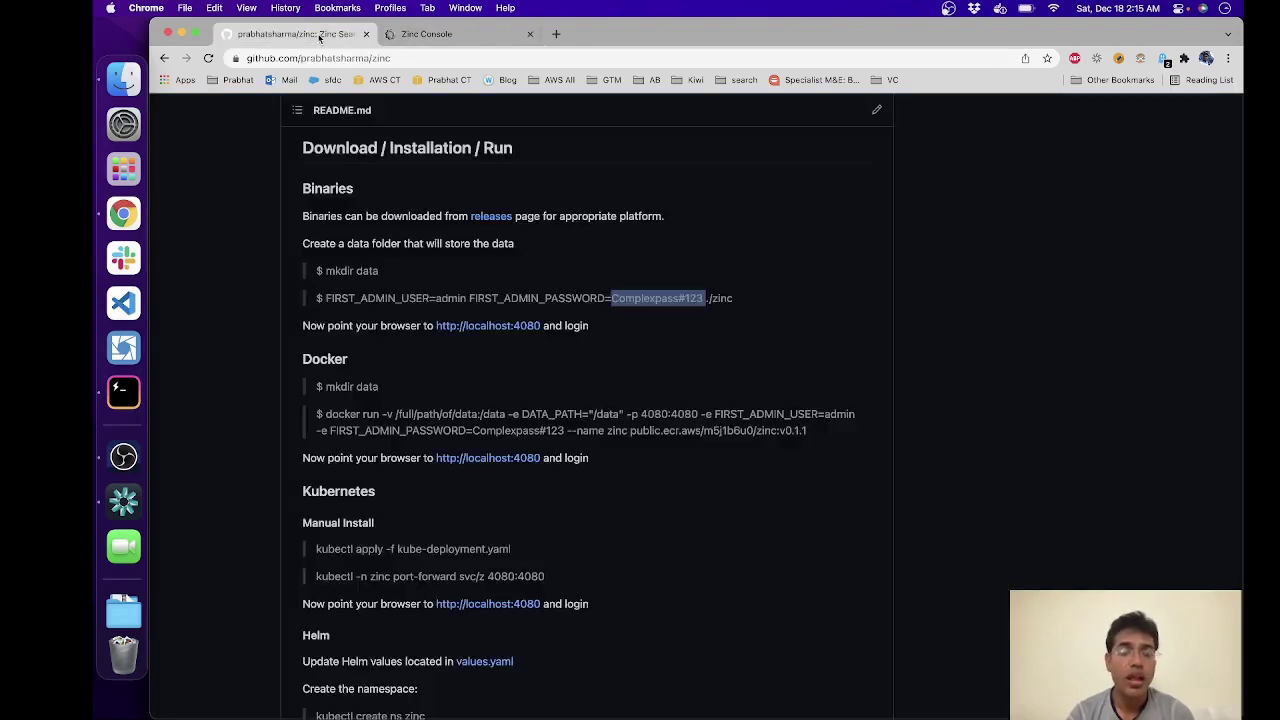
# Step: Scroll to Bulk ingestion and select the curl -L command that fetches olympics.ndjson.gz
pyautogui.scroll(-2, 561, 462)
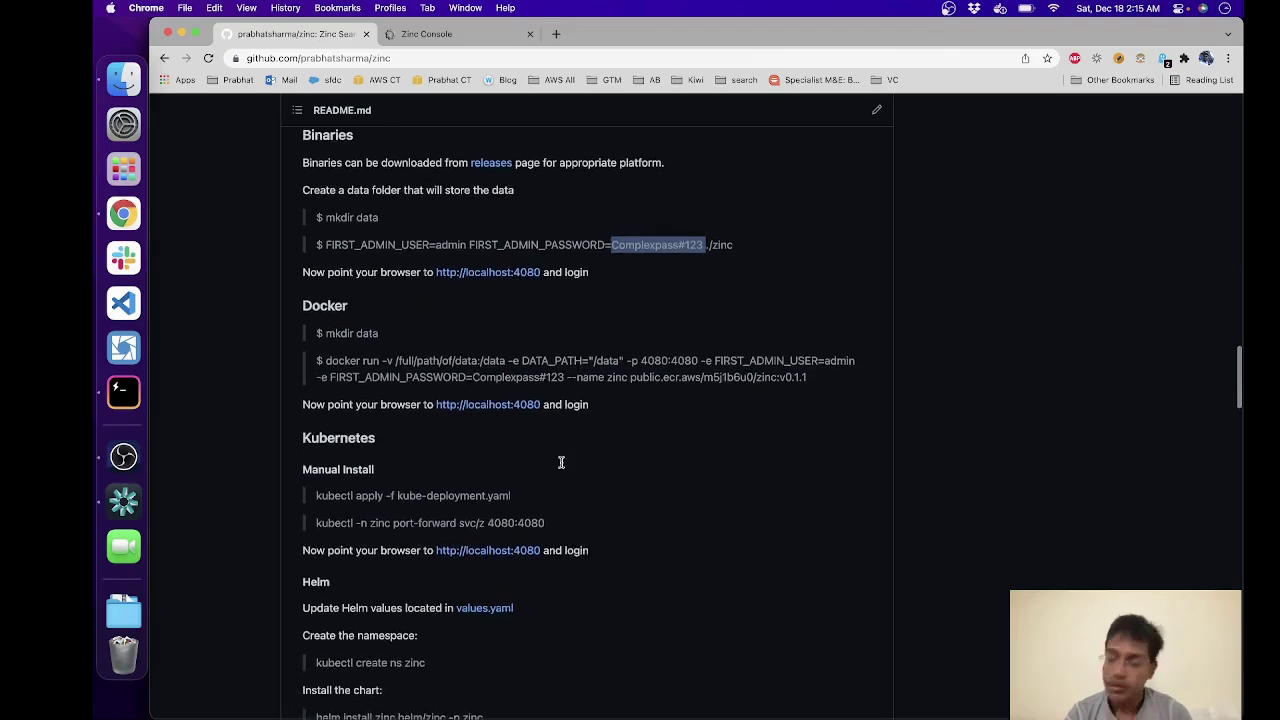
pyautogui.scroll(-10, 561, 462)
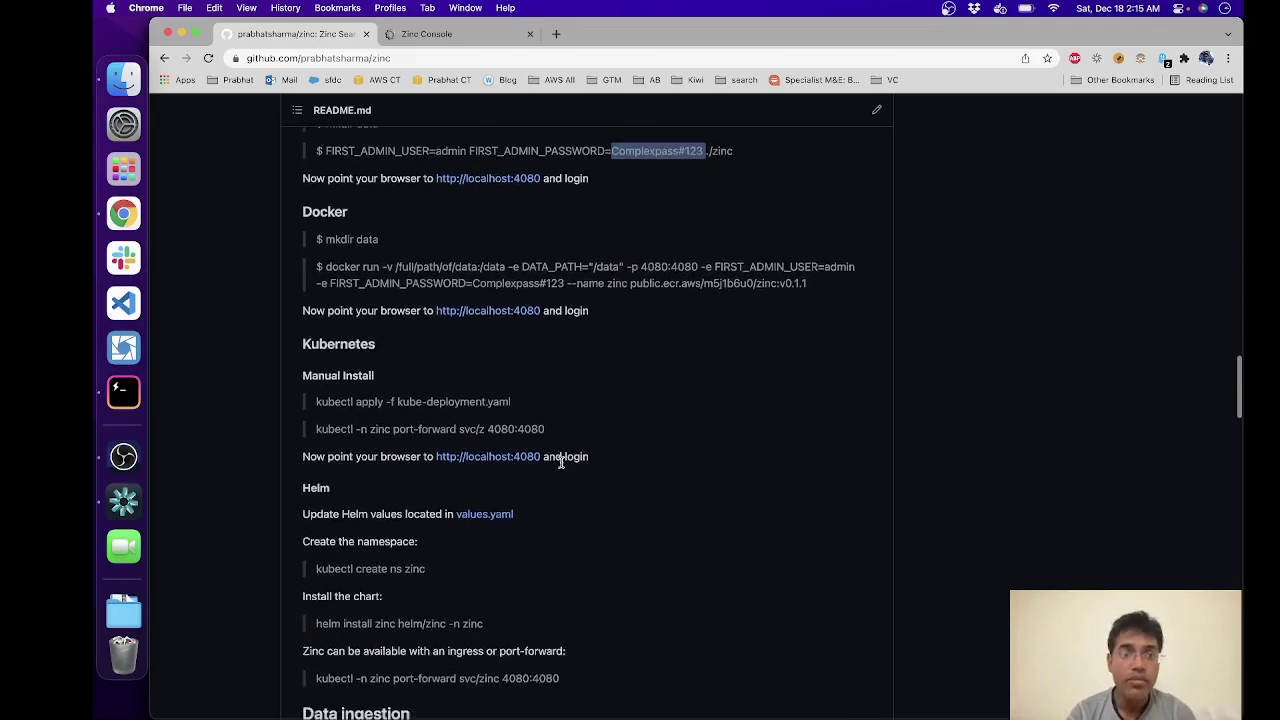
pyautogui.scroll(-7, 571, 515)
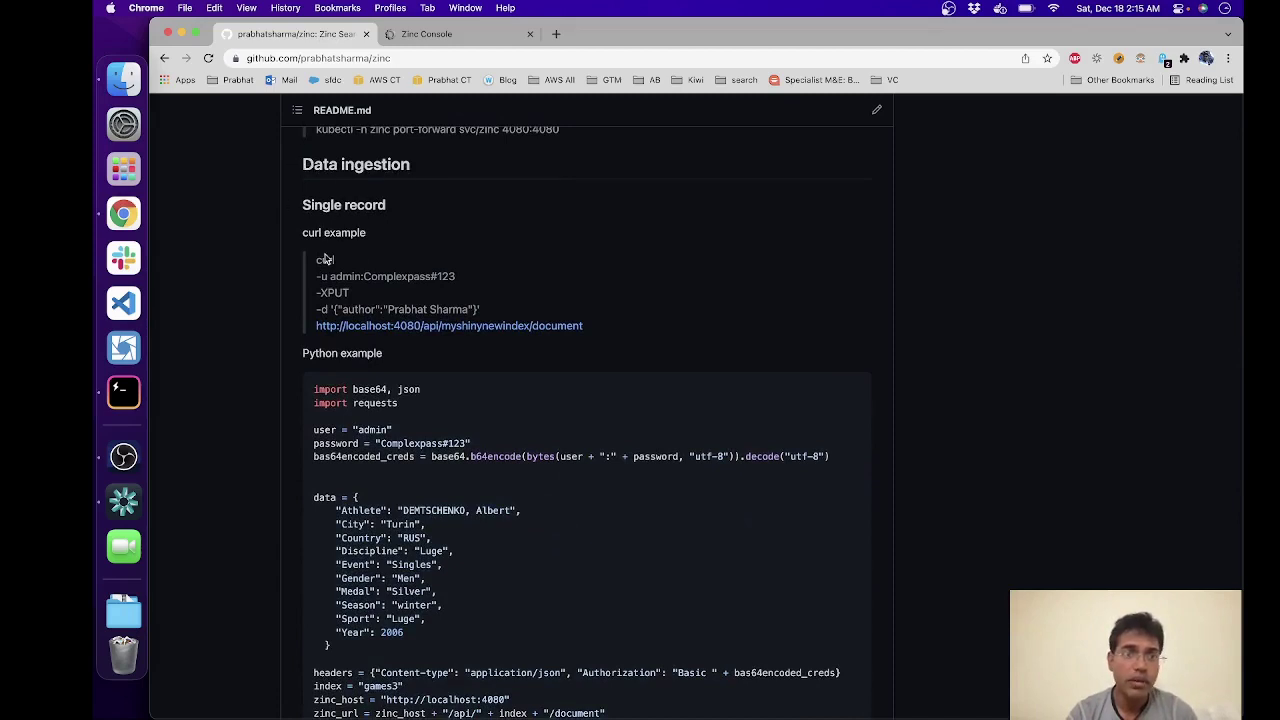
pyautogui.scroll(-1, 254, 389)
pyautogui.scroll(-1, 254, 389)
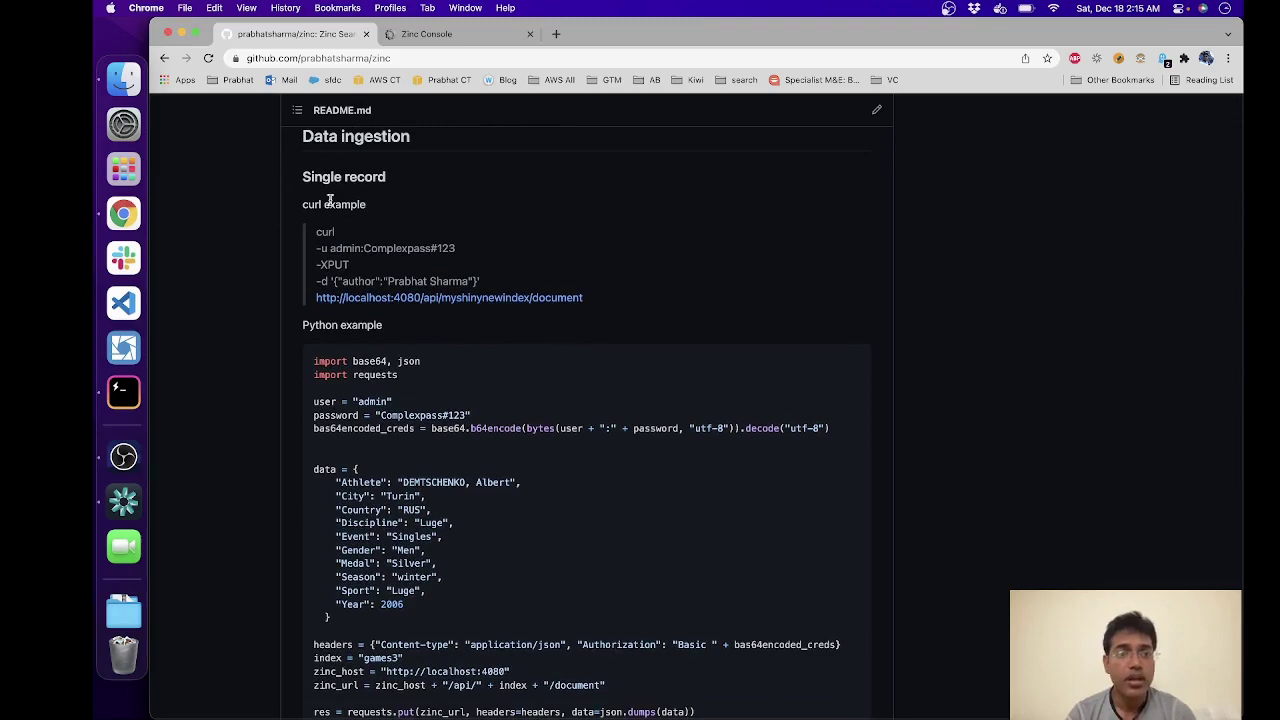
pyautogui.scroll(-5, 427, 342)
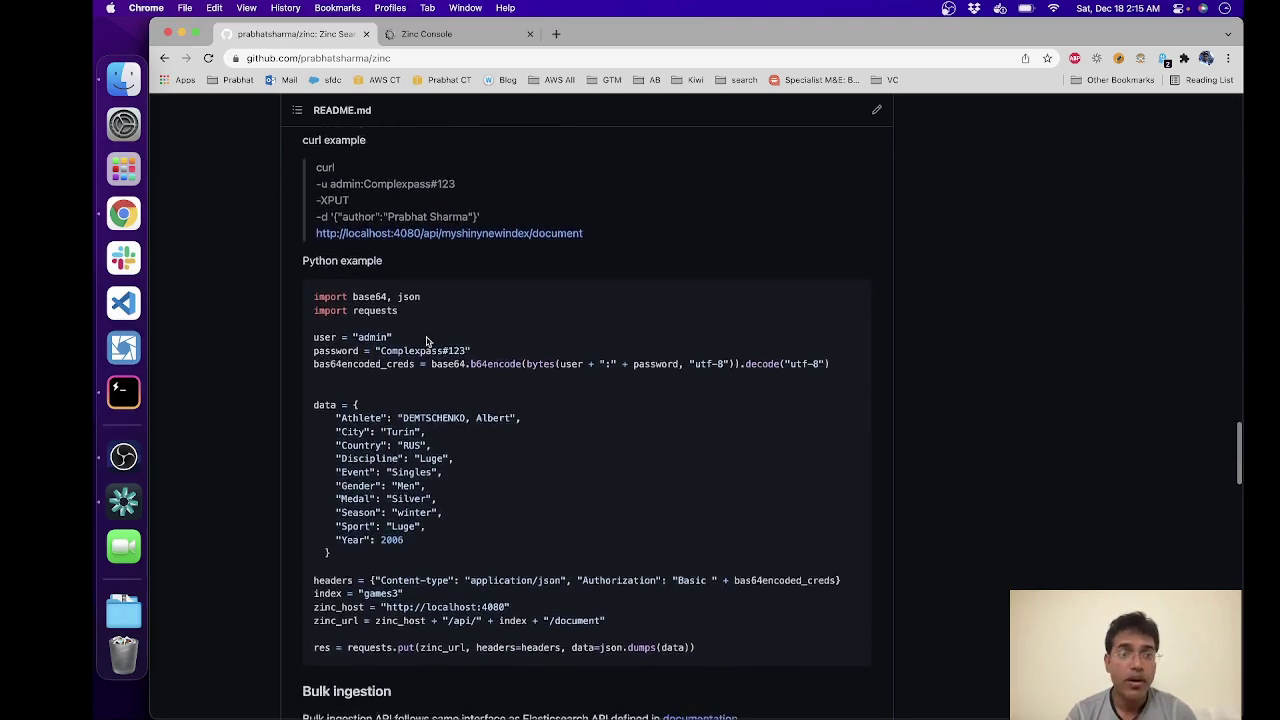
pyautogui.scroll(5, 427, 340)
pyautogui.scroll(-12, 463, 434)
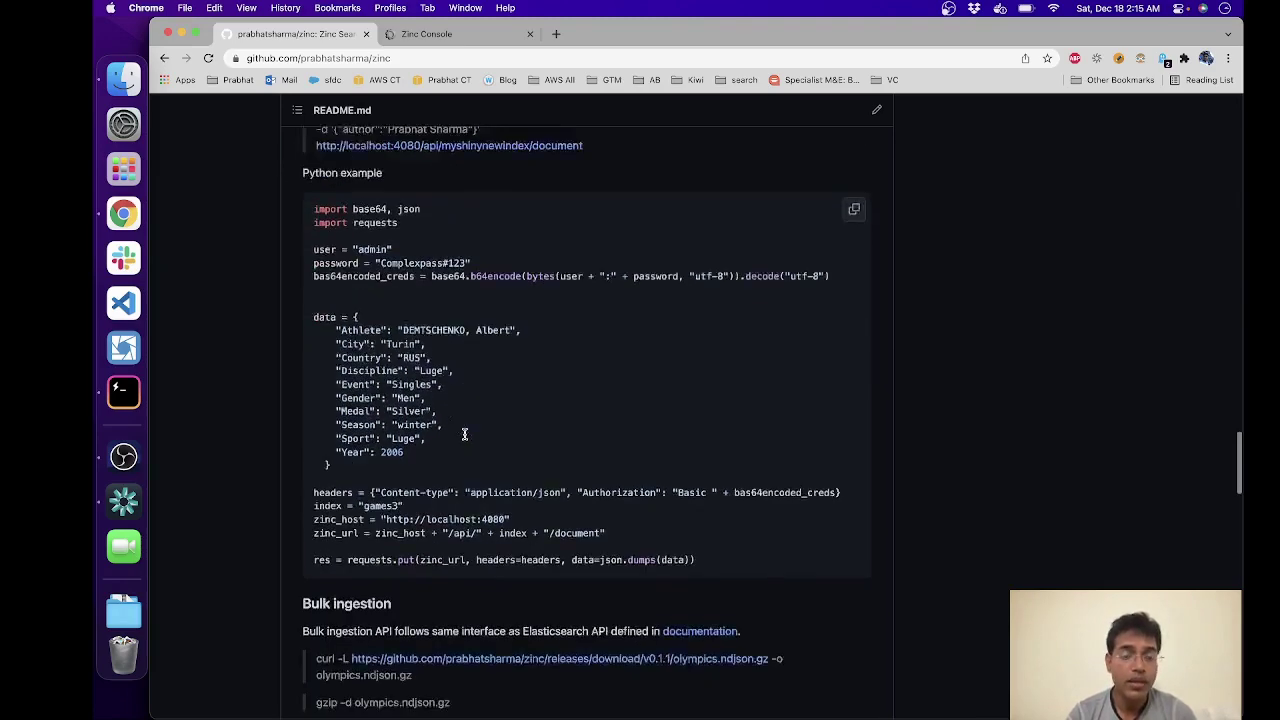
pyautogui.scroll(-3, 464, 437)
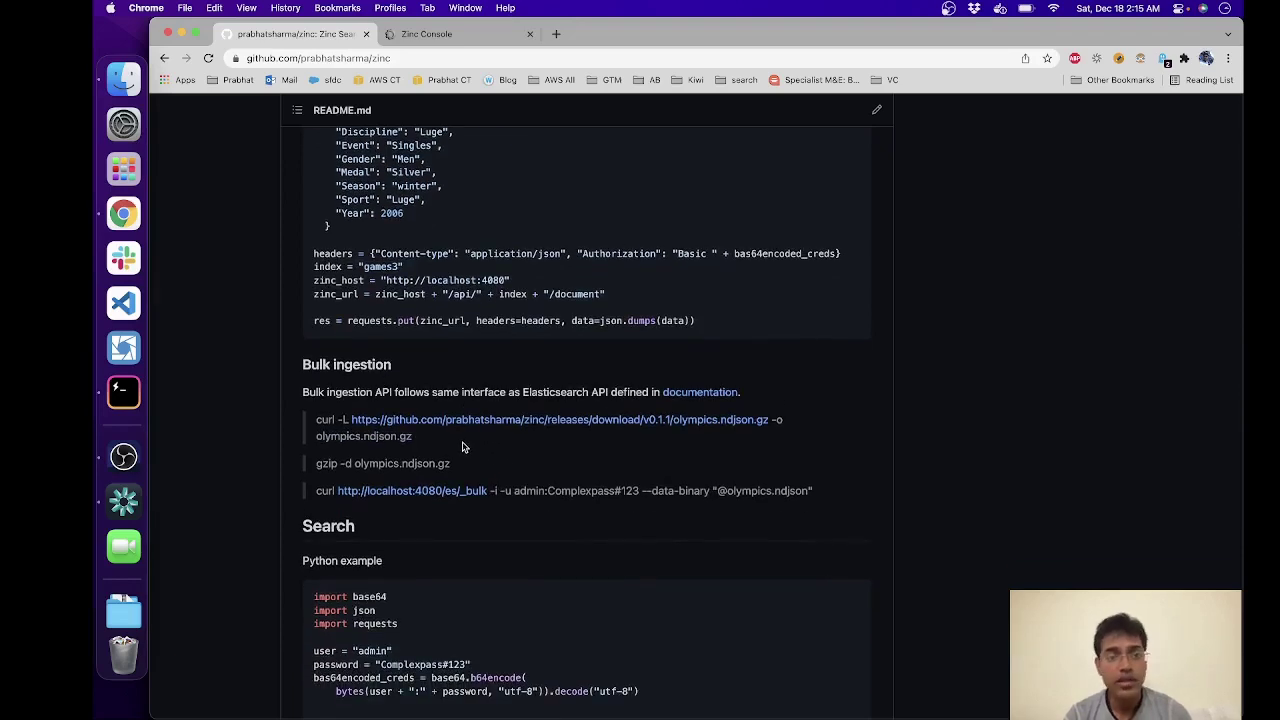
pyautogui.moveTo(462, 447); pyautogui.dragTo(312, 429)
pyautogui.press('super+c')
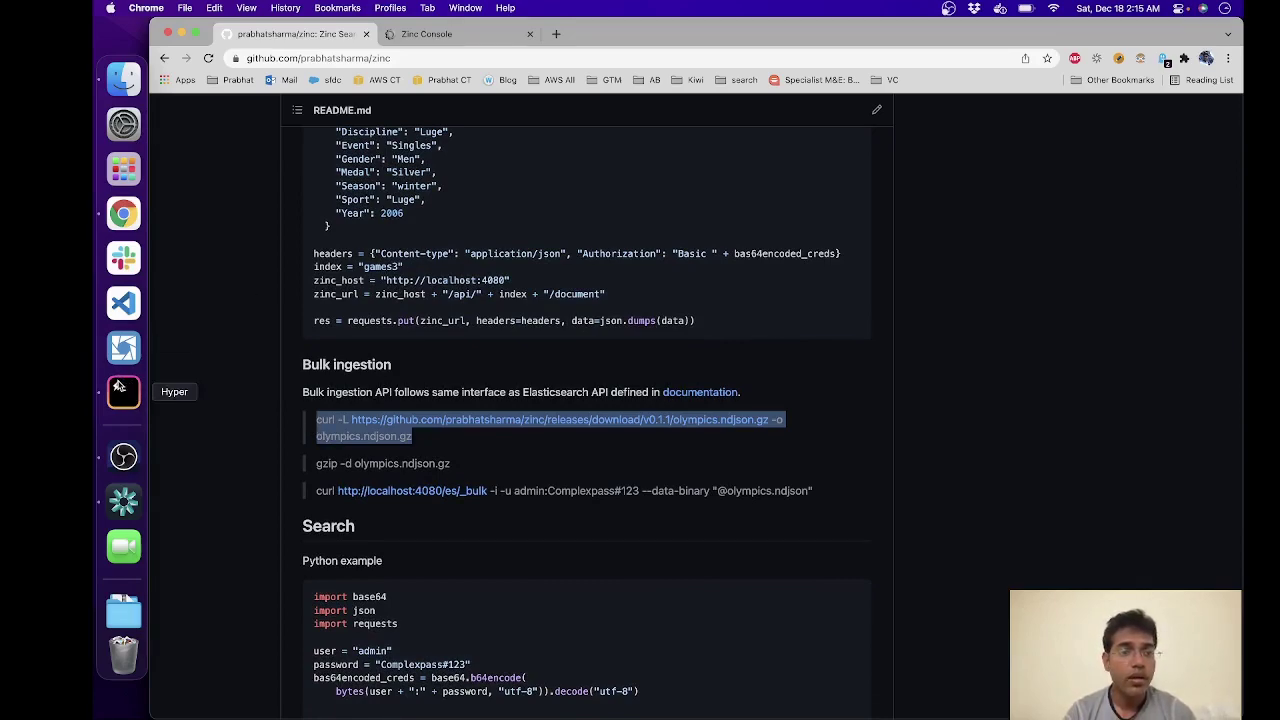
# Step: In a new Hyper tab, move into the tmp folder and list its contents
pyautogui.click(125, 390)
pyautogui.press('super+t')
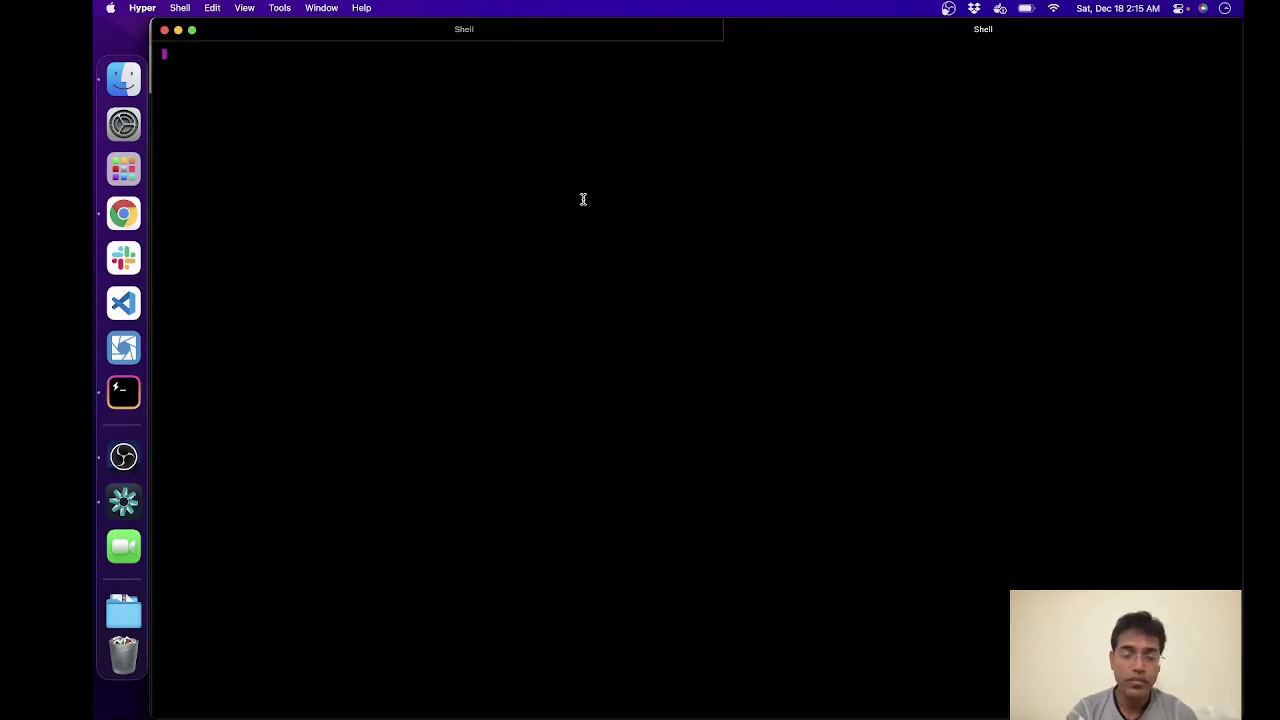
pyautogui.write('cd tmp')
pyautogui.press('Return')
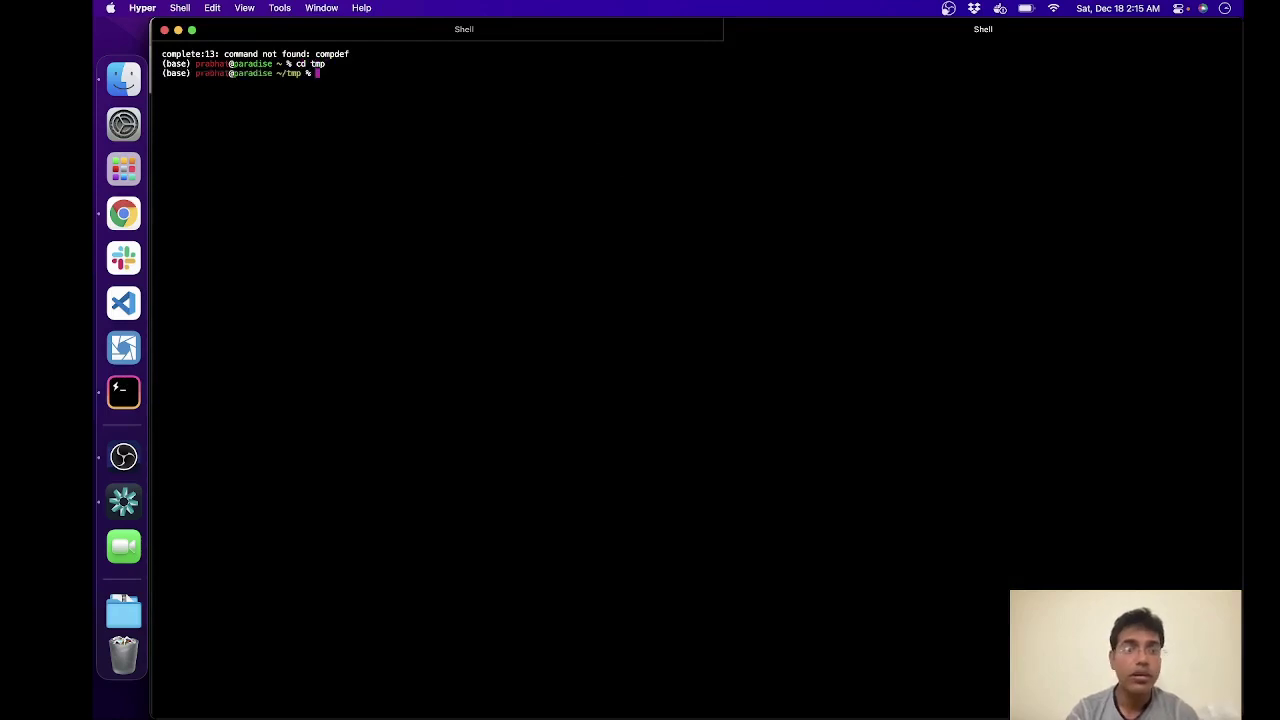
pyautogui.write('ls')
pyautogui.press('Return')
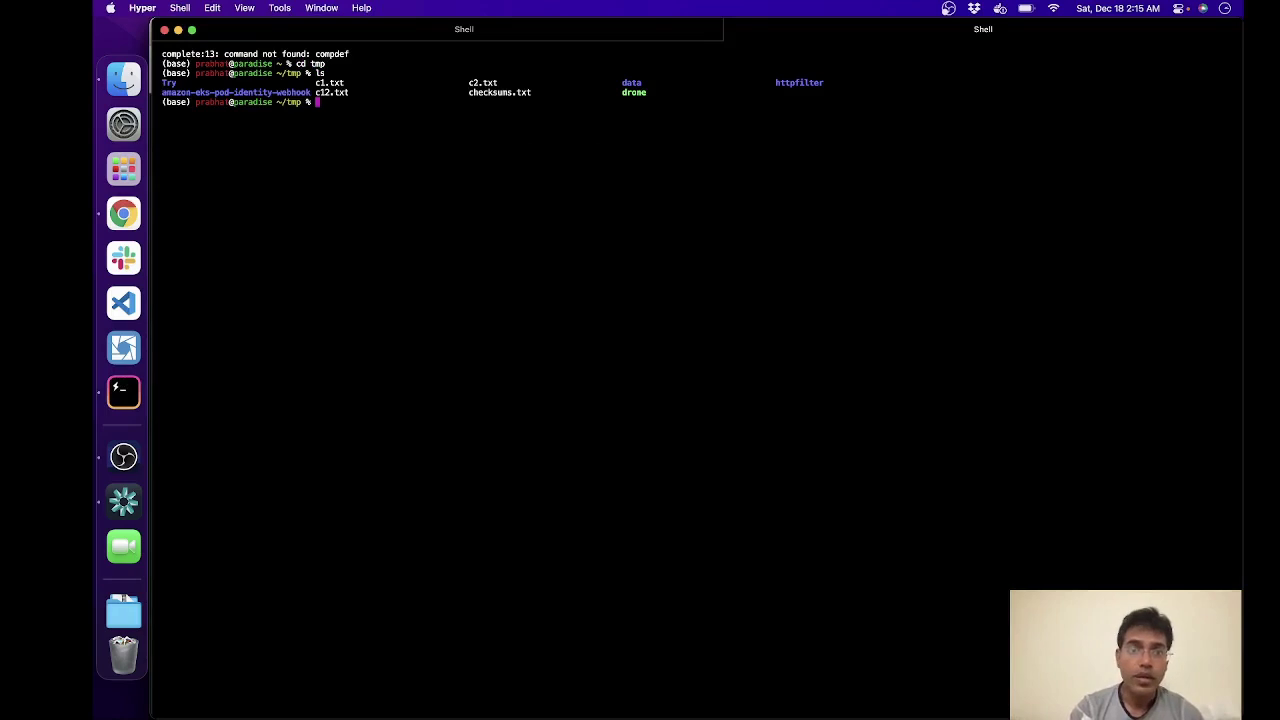
# Step: Run the README curl download of olympics.ndjson.gz and confirm the 562K file with ls -alh
pyautogui.write('cd')
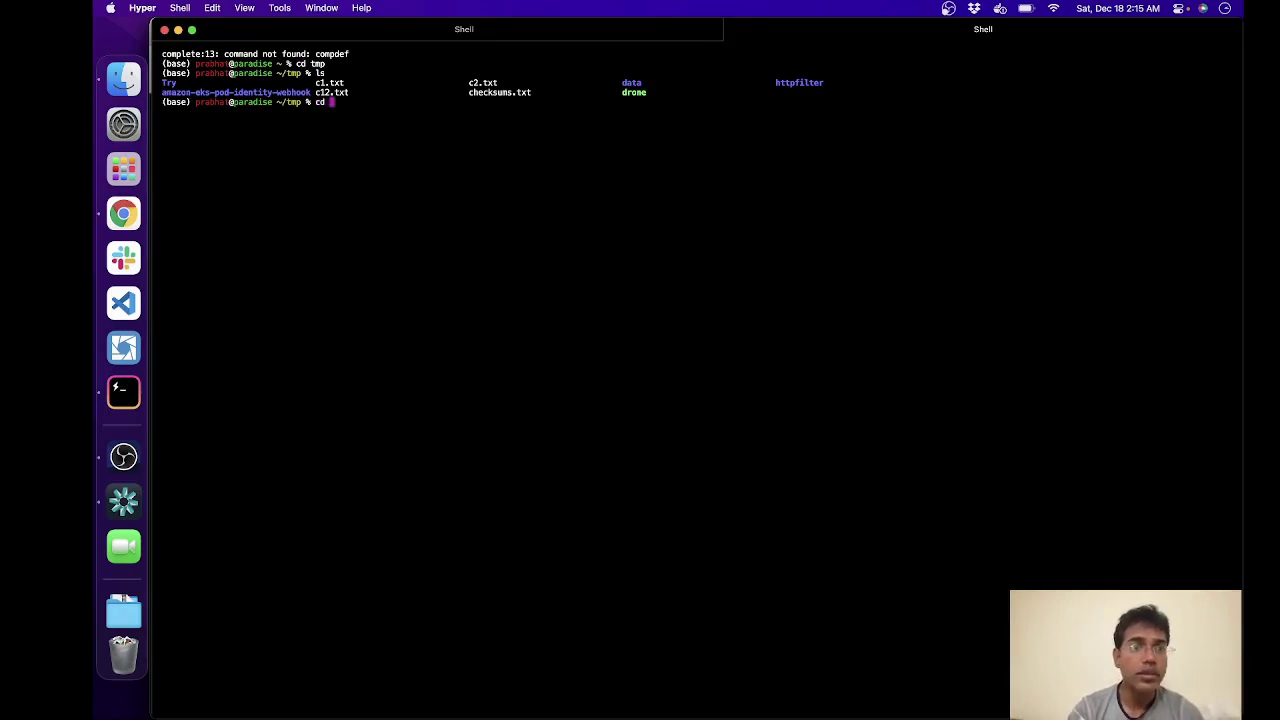
pyautogui.press('BackSpace')
pyautogui.hotkey('ctrl', 'l')
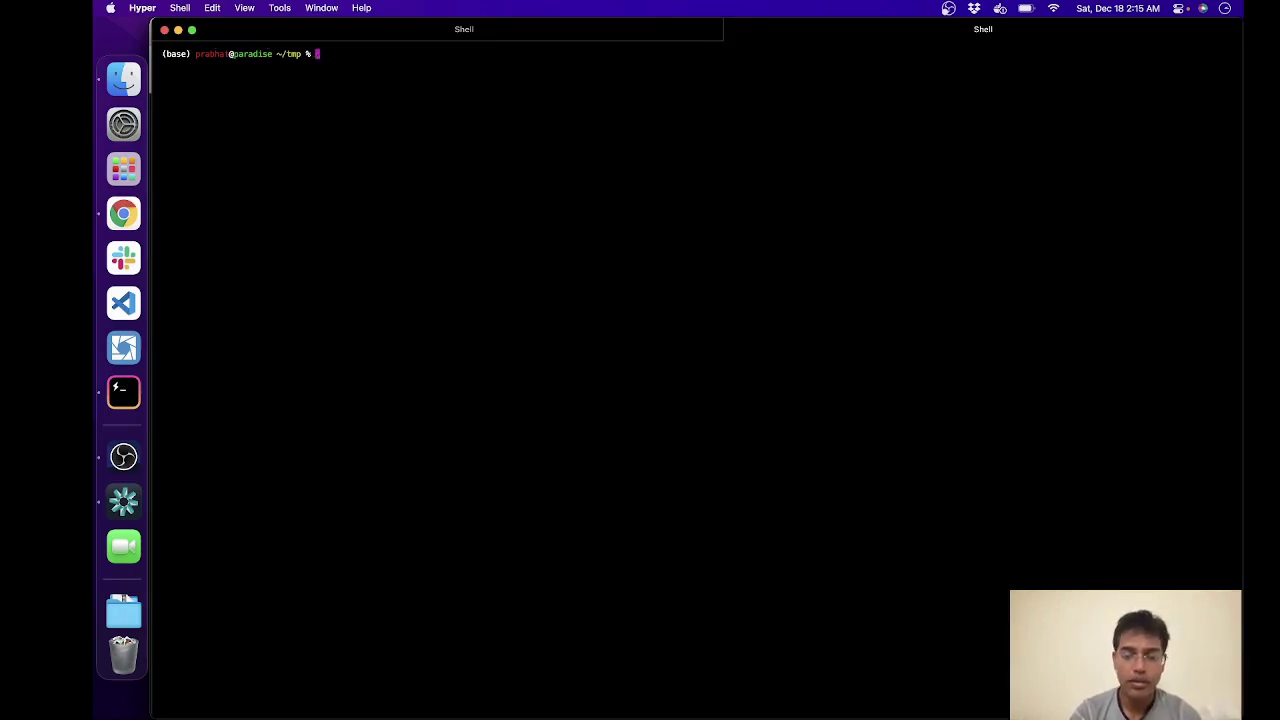
pyautogui.press('super+v')
pyautogui.press('Return')
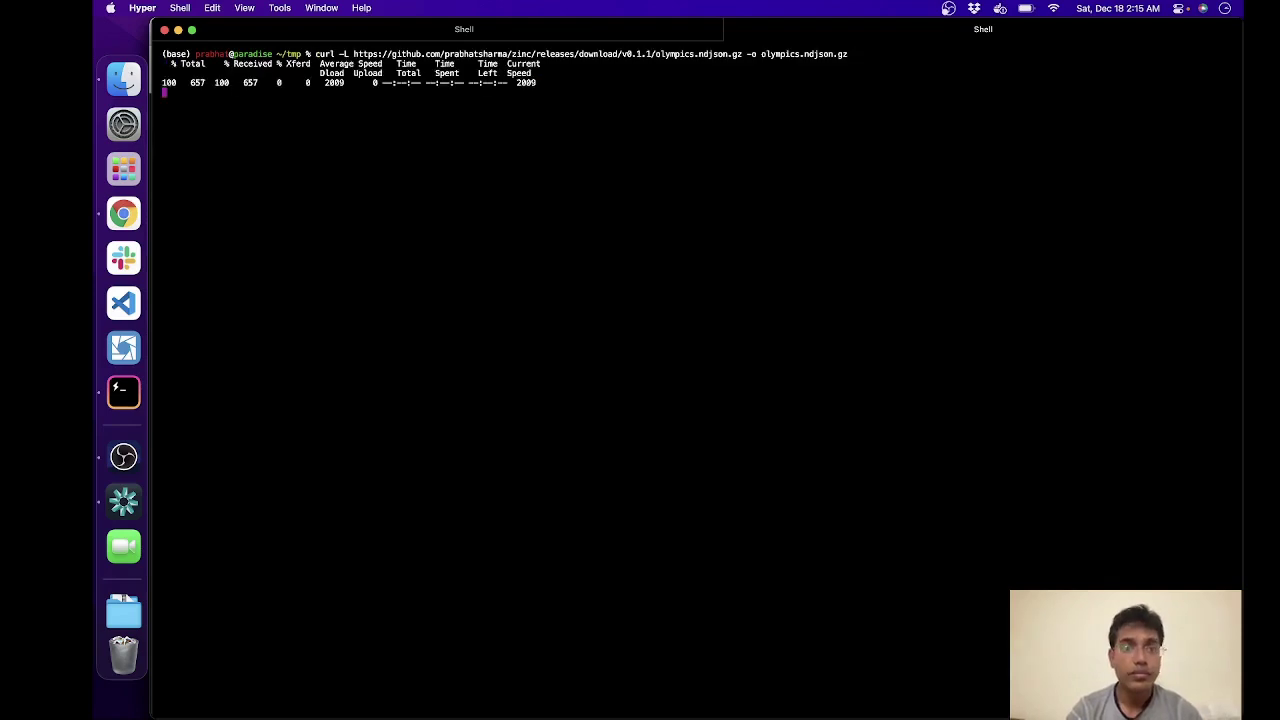
pyautogui.write('ls -alh')
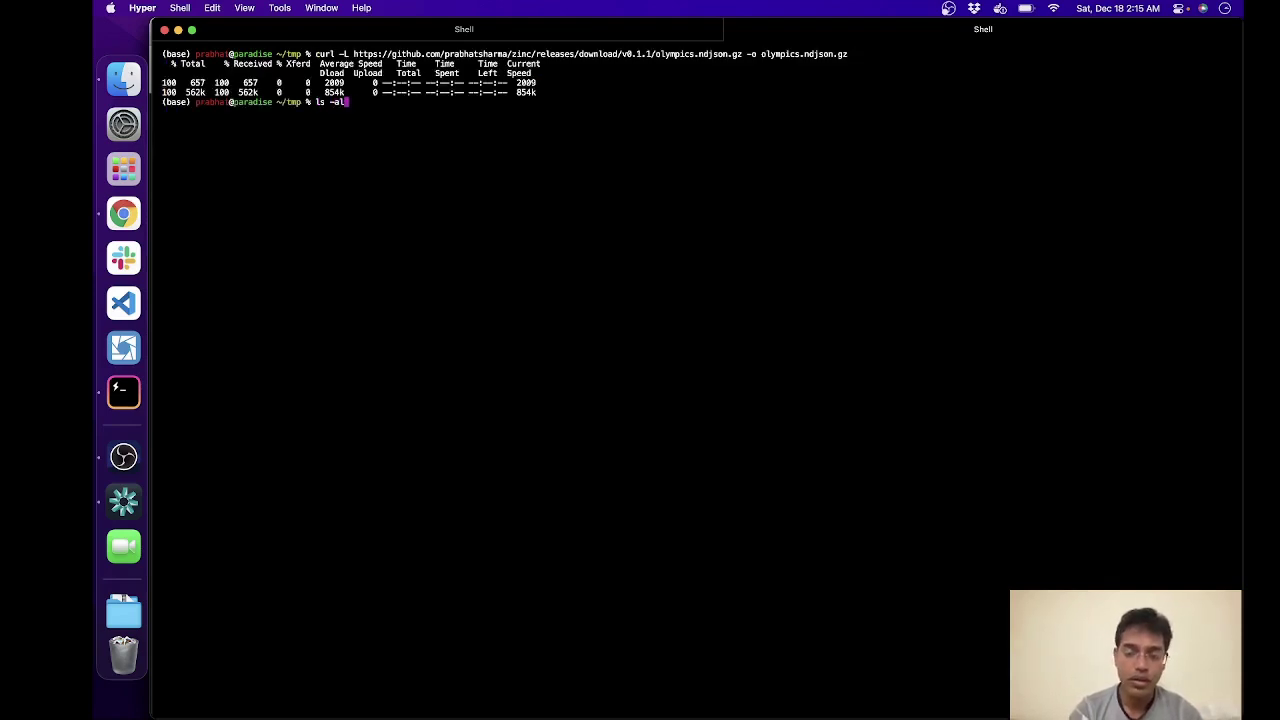
pyautogui.press('Return')
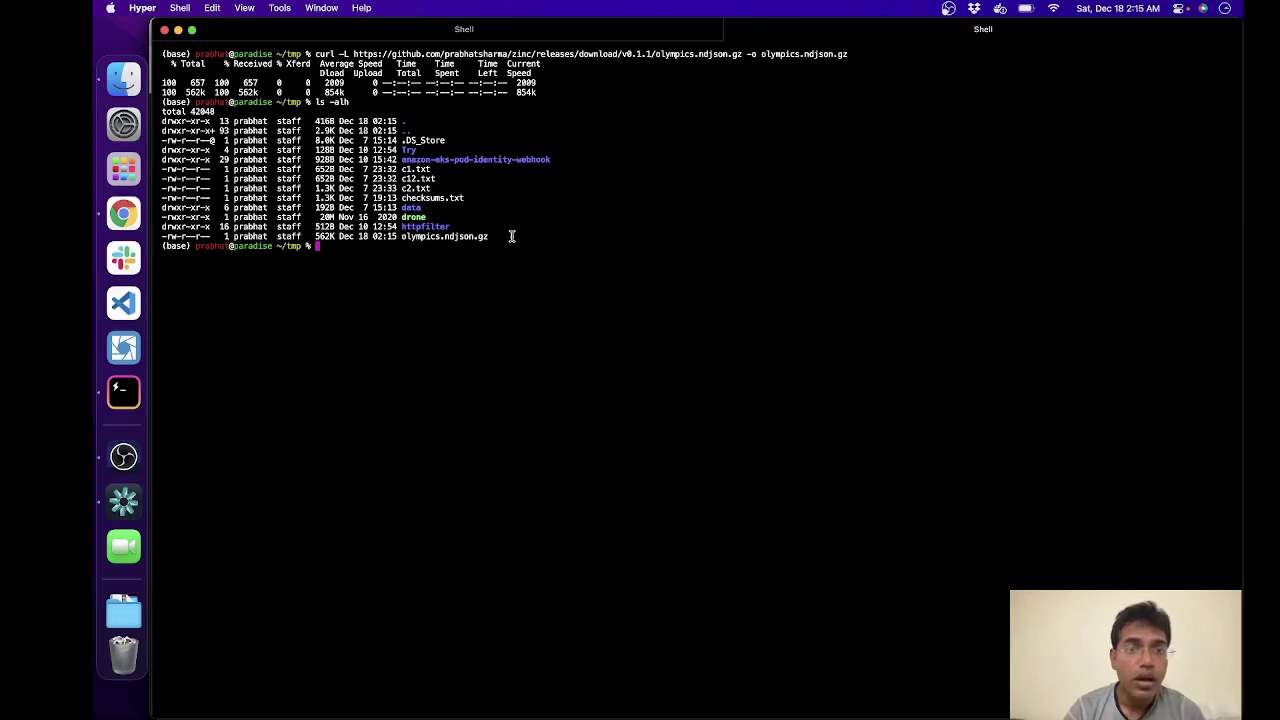
pyautogui.doubleClick(465, 237)
pyautogui.click(509, 301)
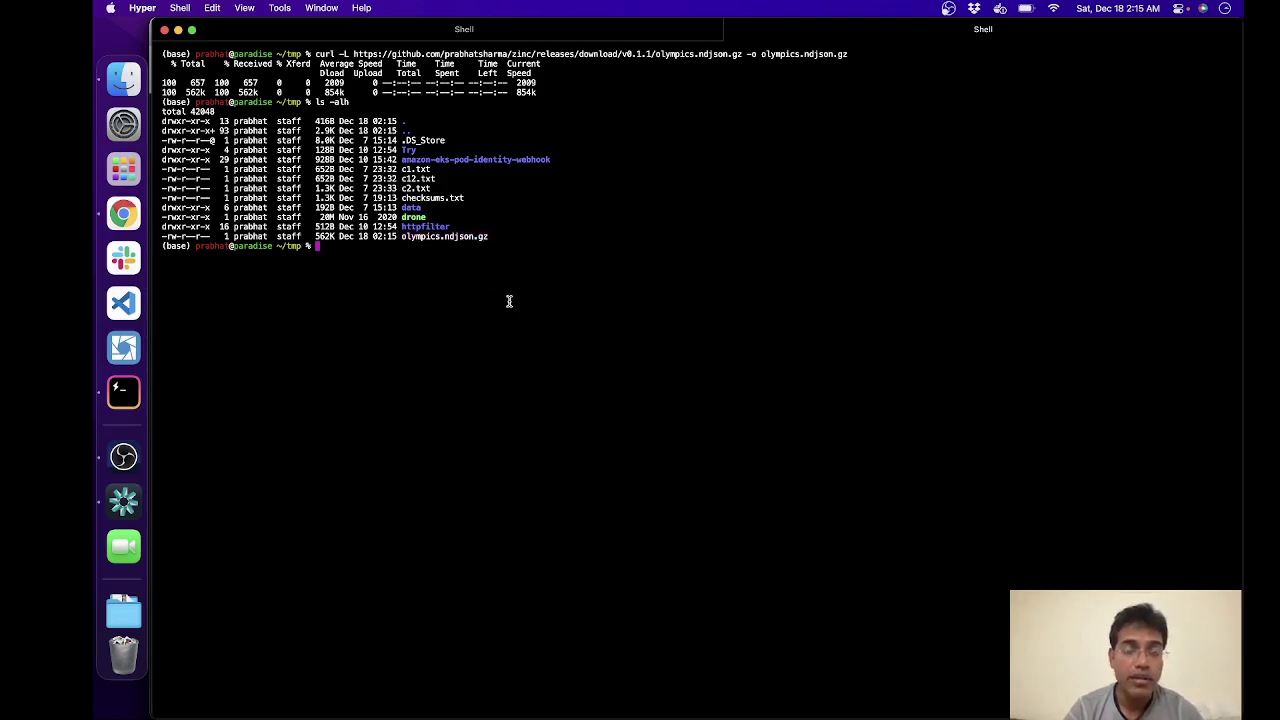
pyautogui.press('super+Tab')
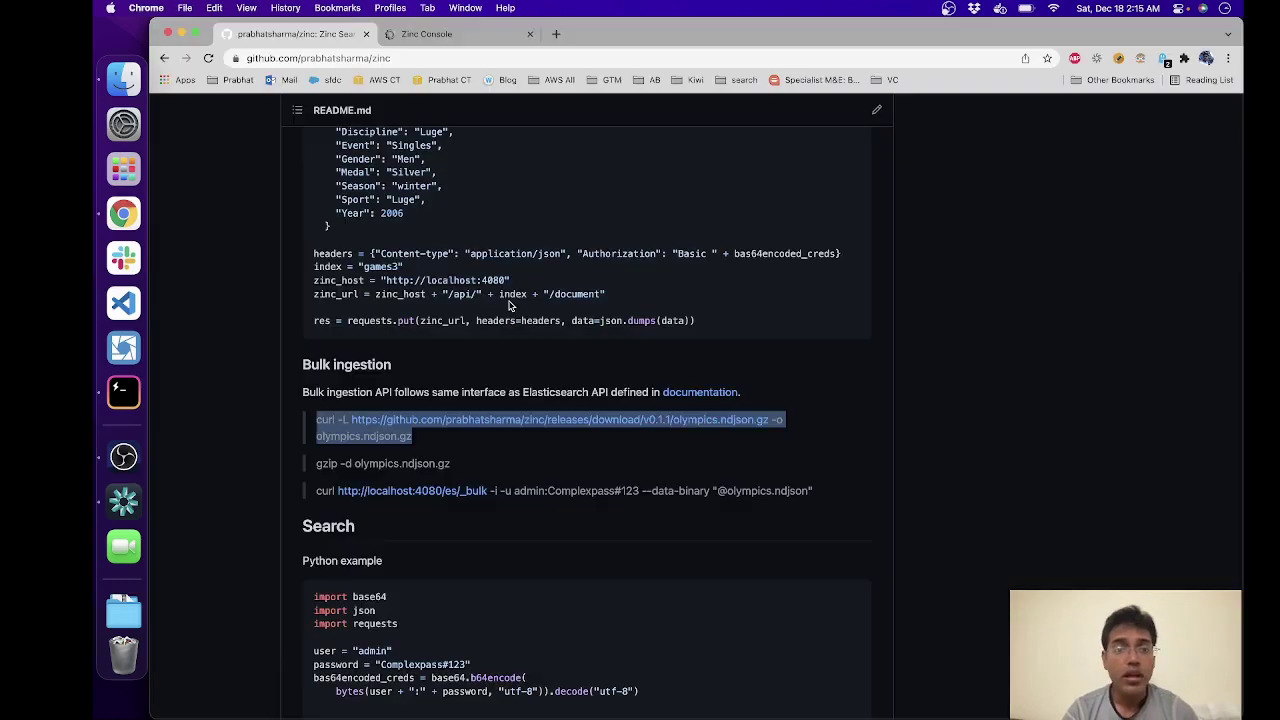
# Step: Run the README's gzip -d command in Hyper and confirm the 9.0M olympics.ndjson with ls -alh
pyautogui.click(479, 455)
pyautogui.moveTo(465, 473); pyautogui.dragTo(298, 471)
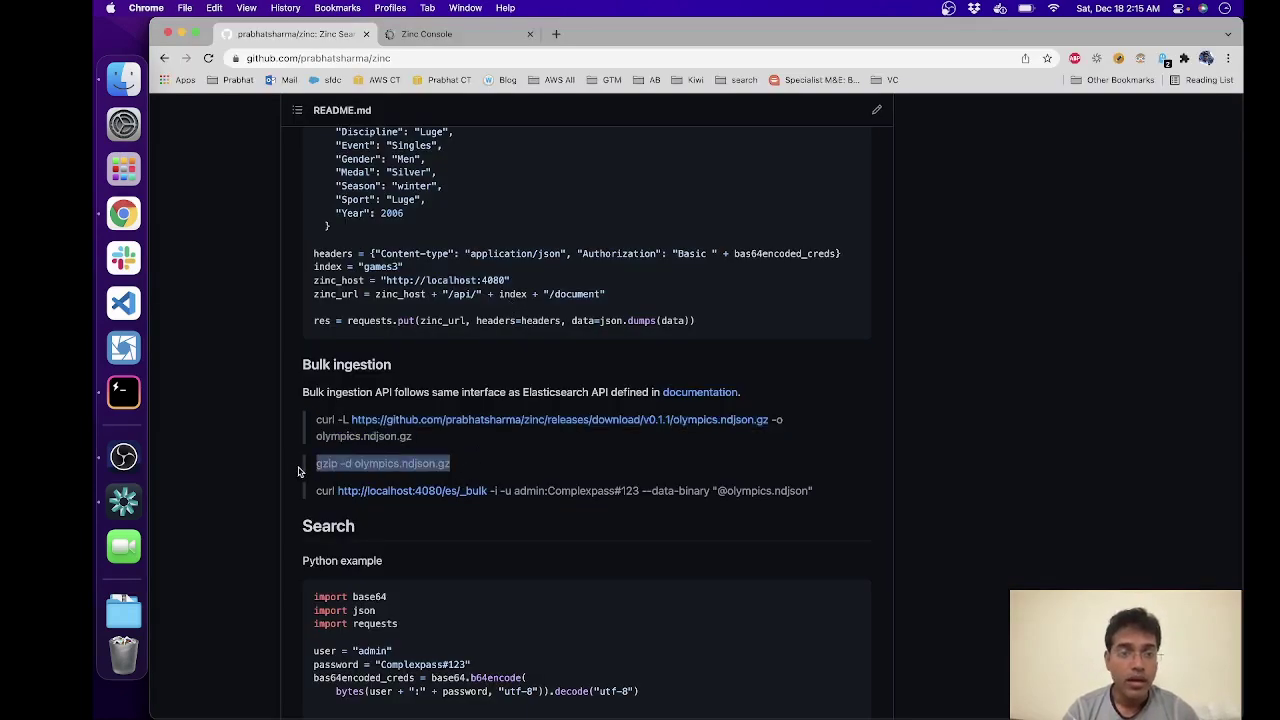
pyautogui.press('super+c')
pyautogui.press('super+Tab')
pyautogui.press('super+v')
pyautogui.press('Return')
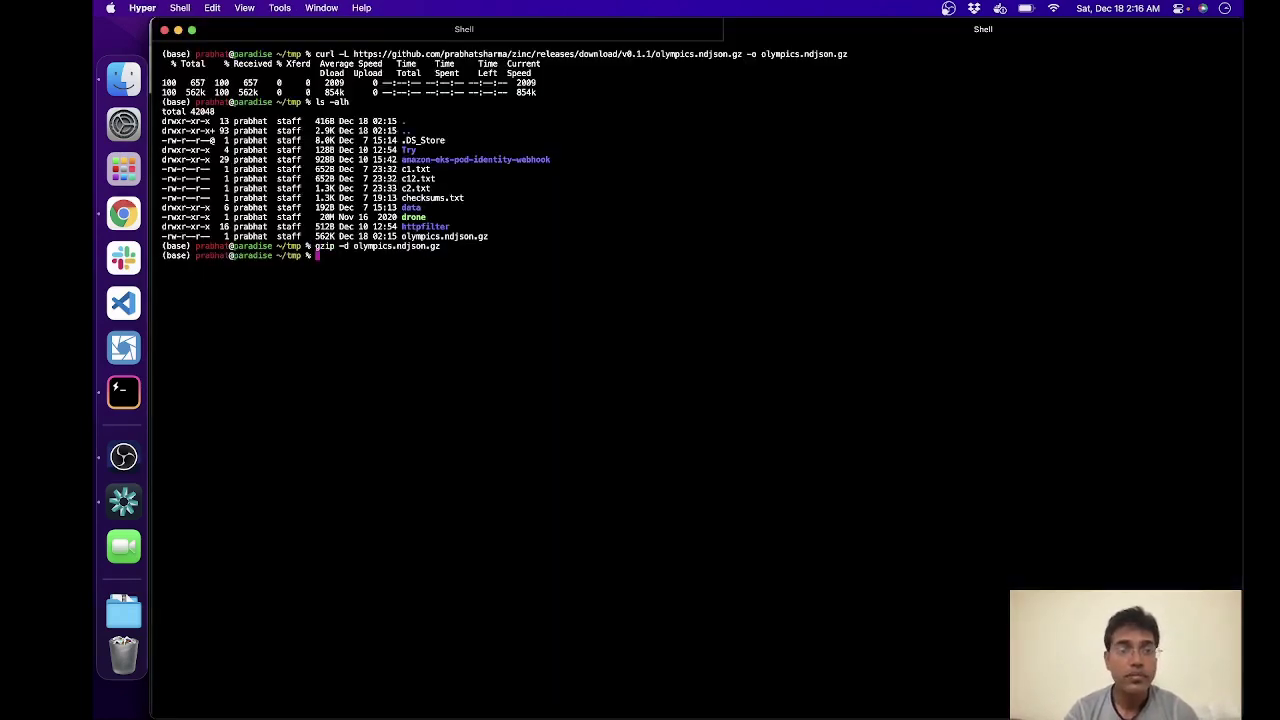
pyautogui.write('ls -alh')
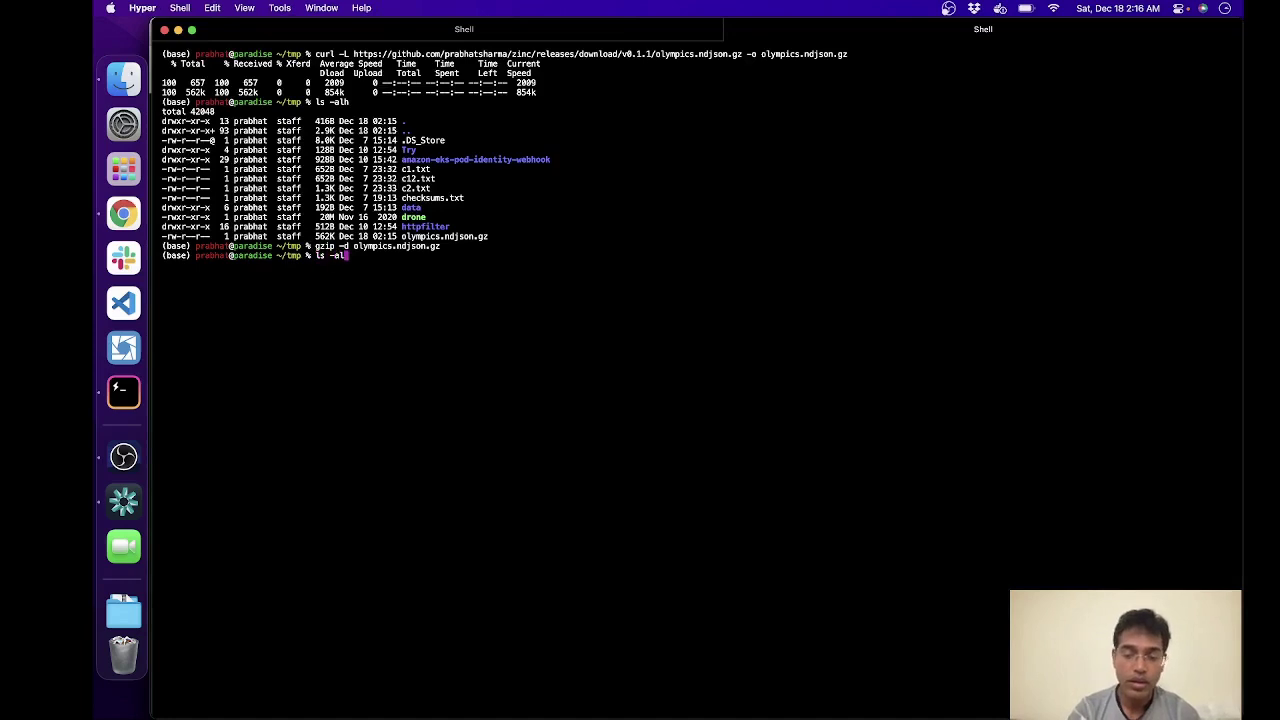
pyautogui.press('Return')
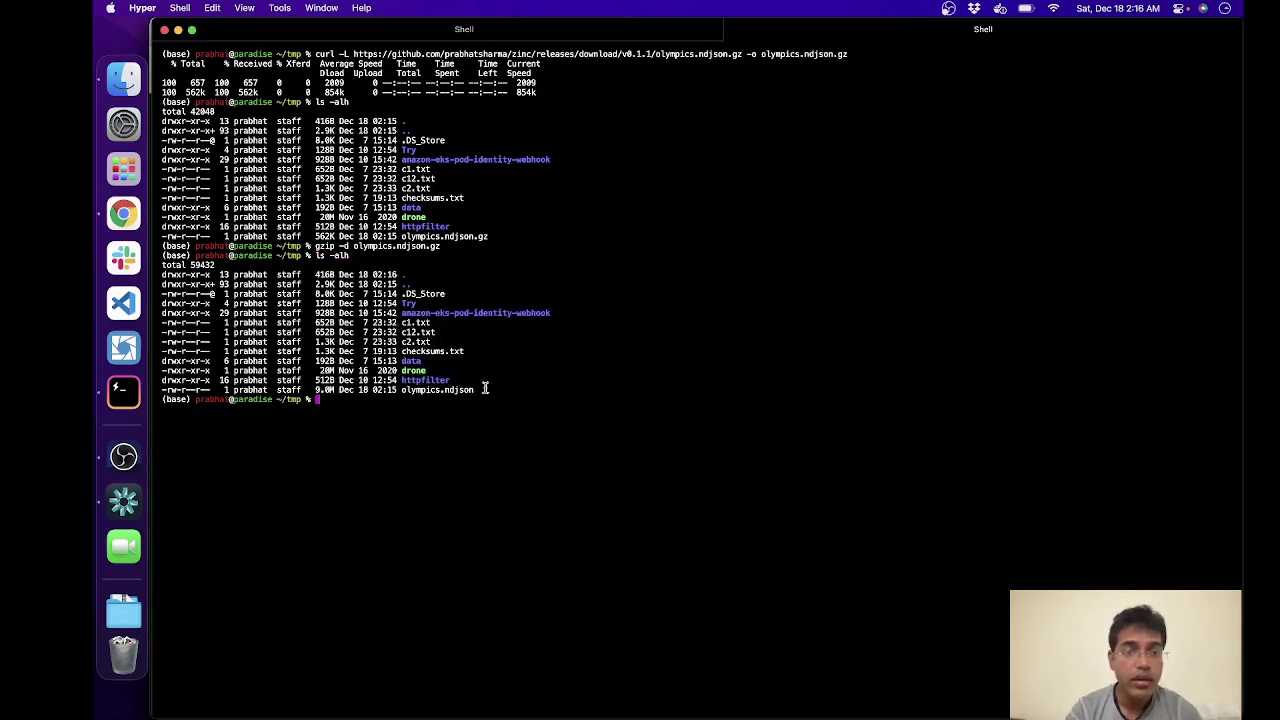
pyautogui.moveTo(482, 390); pyautogui.dragTo(393, 393)
pyautogui.press('super+c')
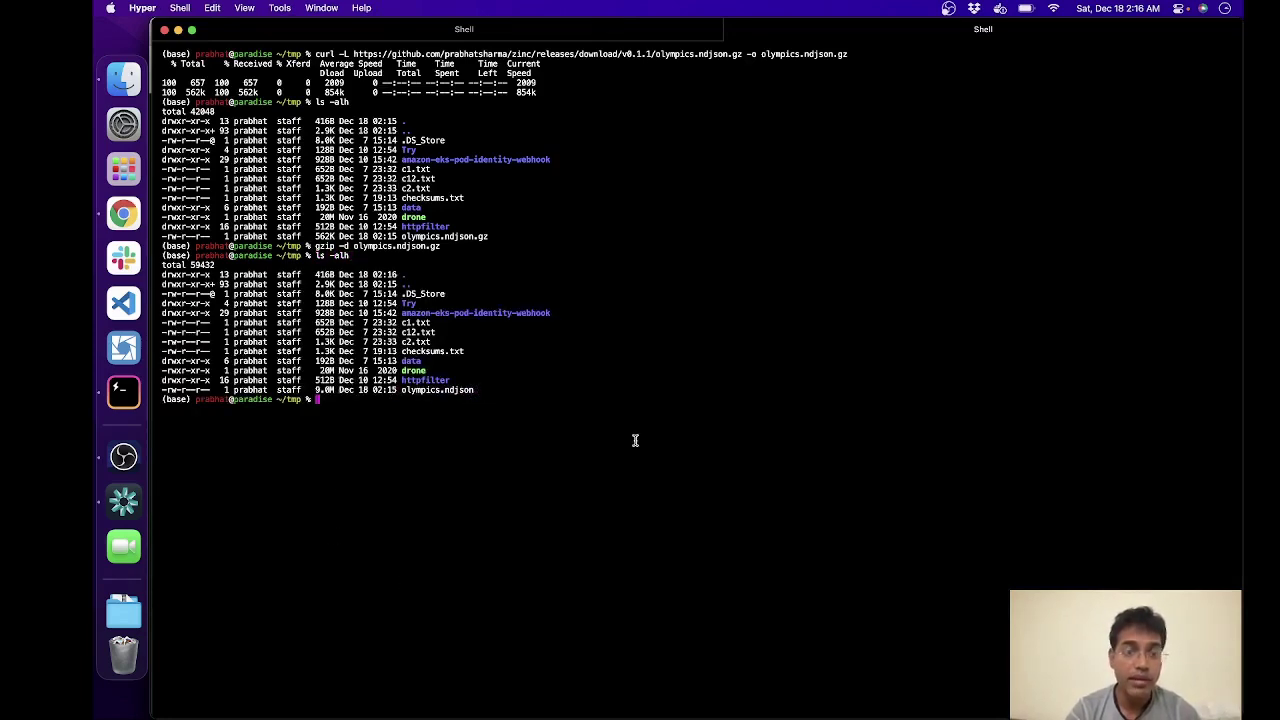
# Step: Preview the first lines of olympics.ndjson with head
pyautogui.write('head')
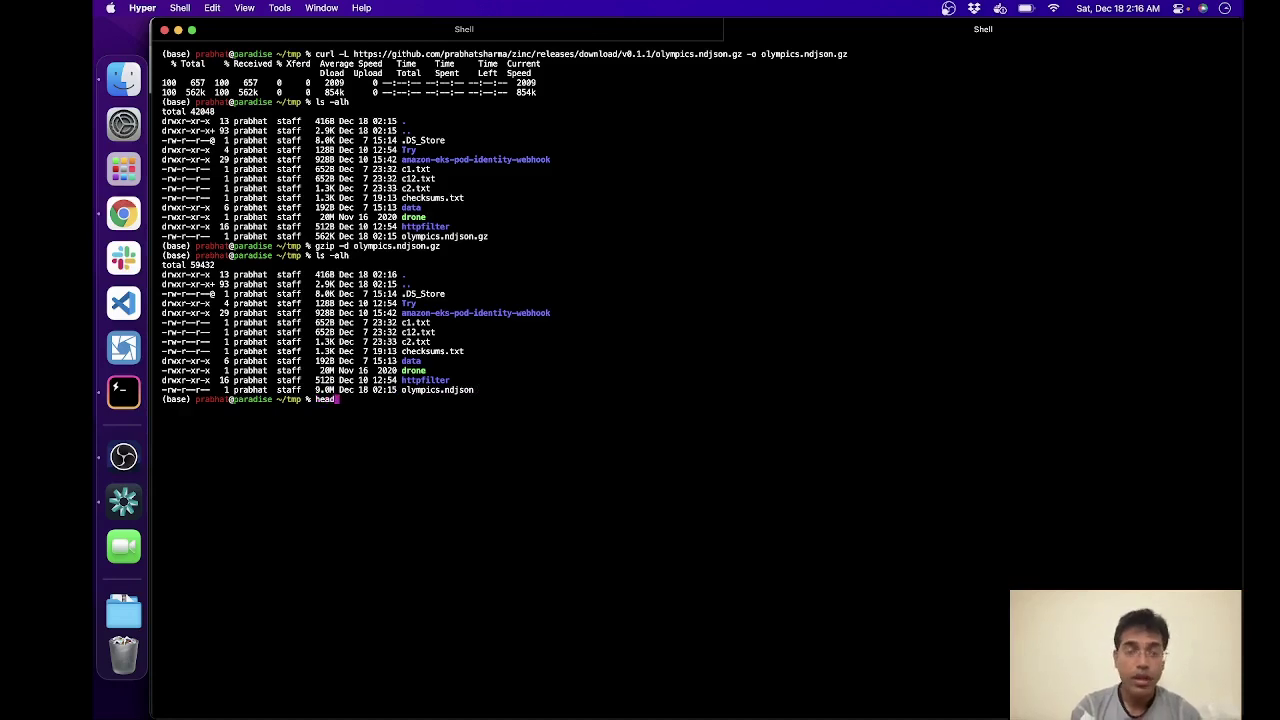
pyautogui.write(' ol')
pyautogui.press('Tab')
pyautogui.press('Return')
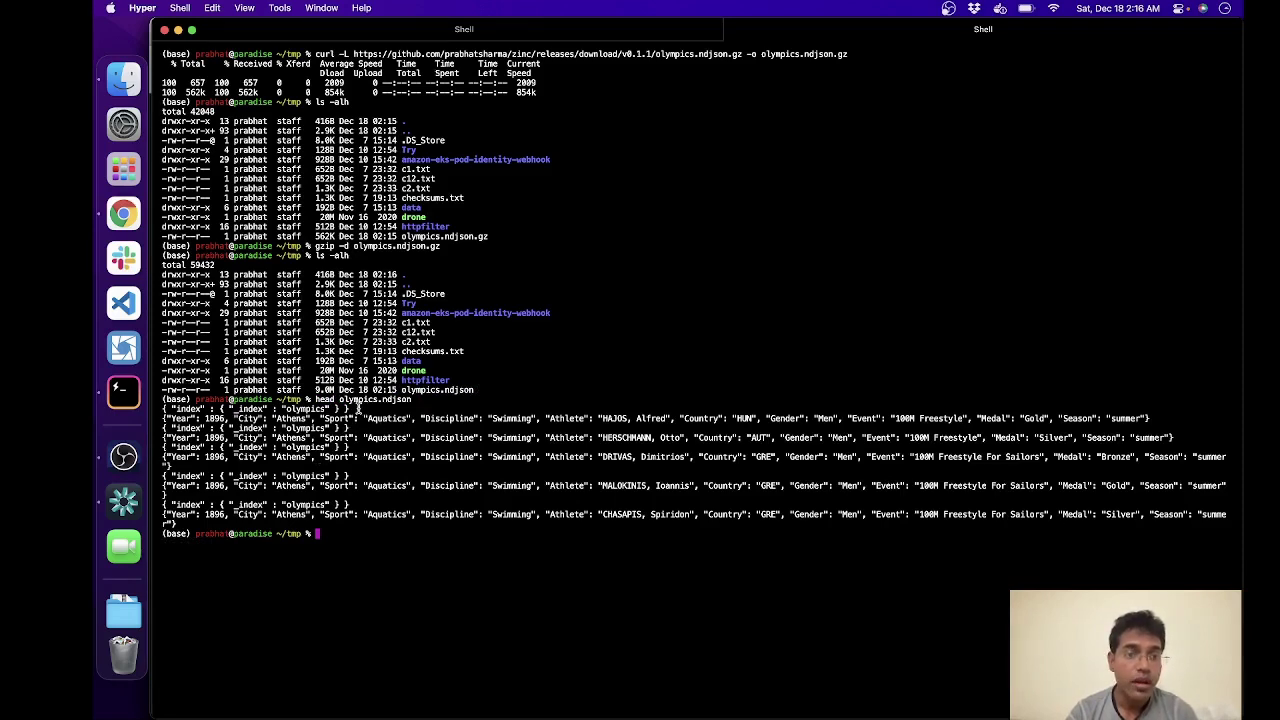
pyautogui.moveTo(358, 406); pyautogui.dragTo(458, 418)
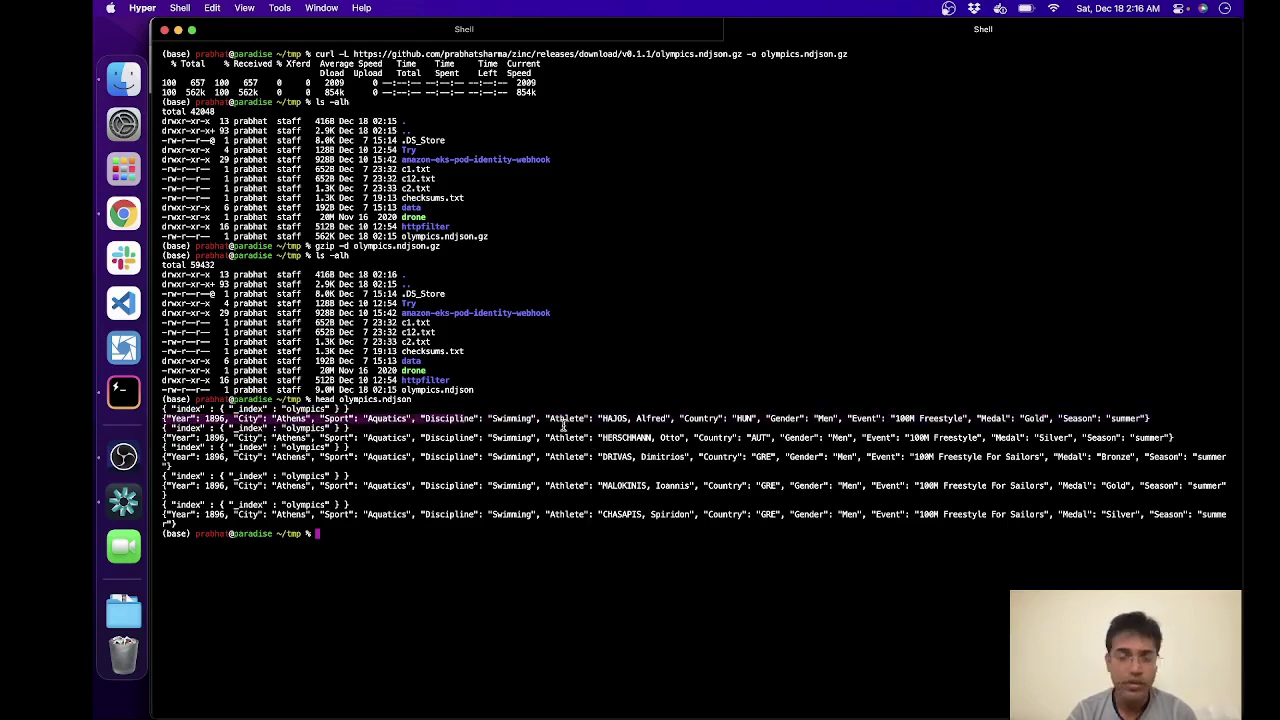
pyautogui.click(352, 440)
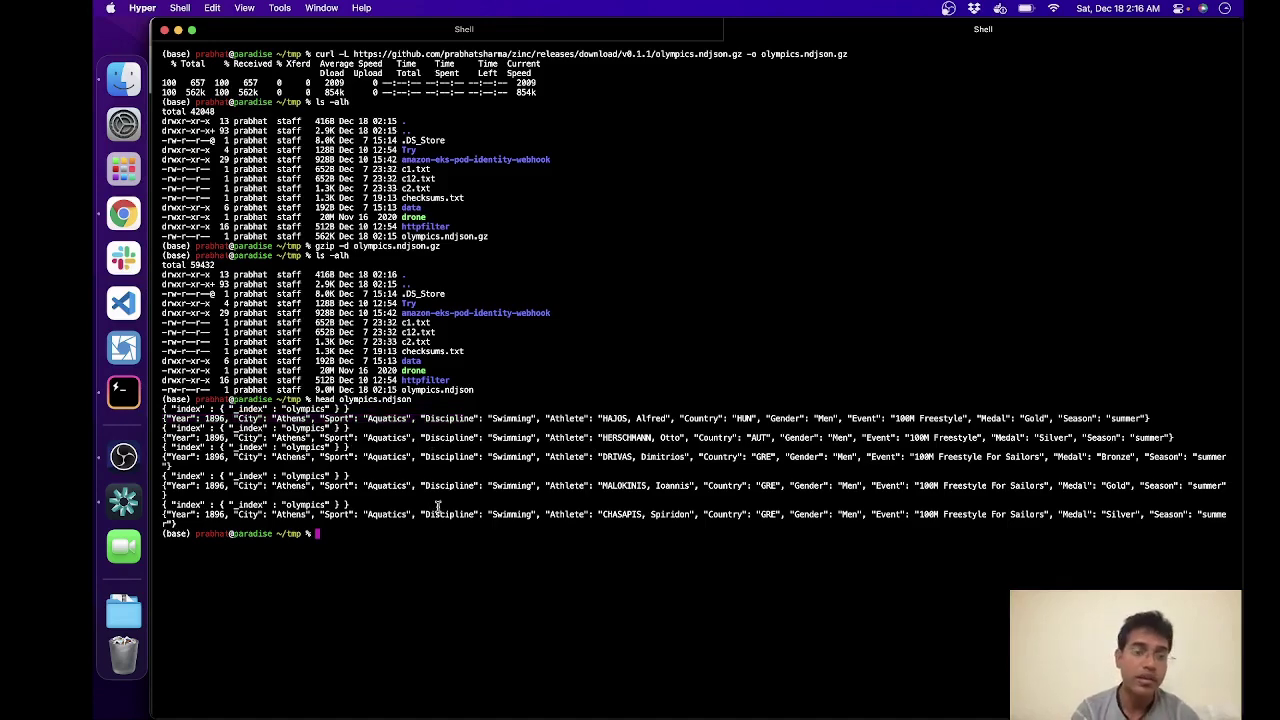
pyautogui.press('super+Tab')
# Step: Run the README's curl command posting olympics.ndjson to localhost:4080/es/_bulk, getting 200 OK
pyautogui.click(605, 558)
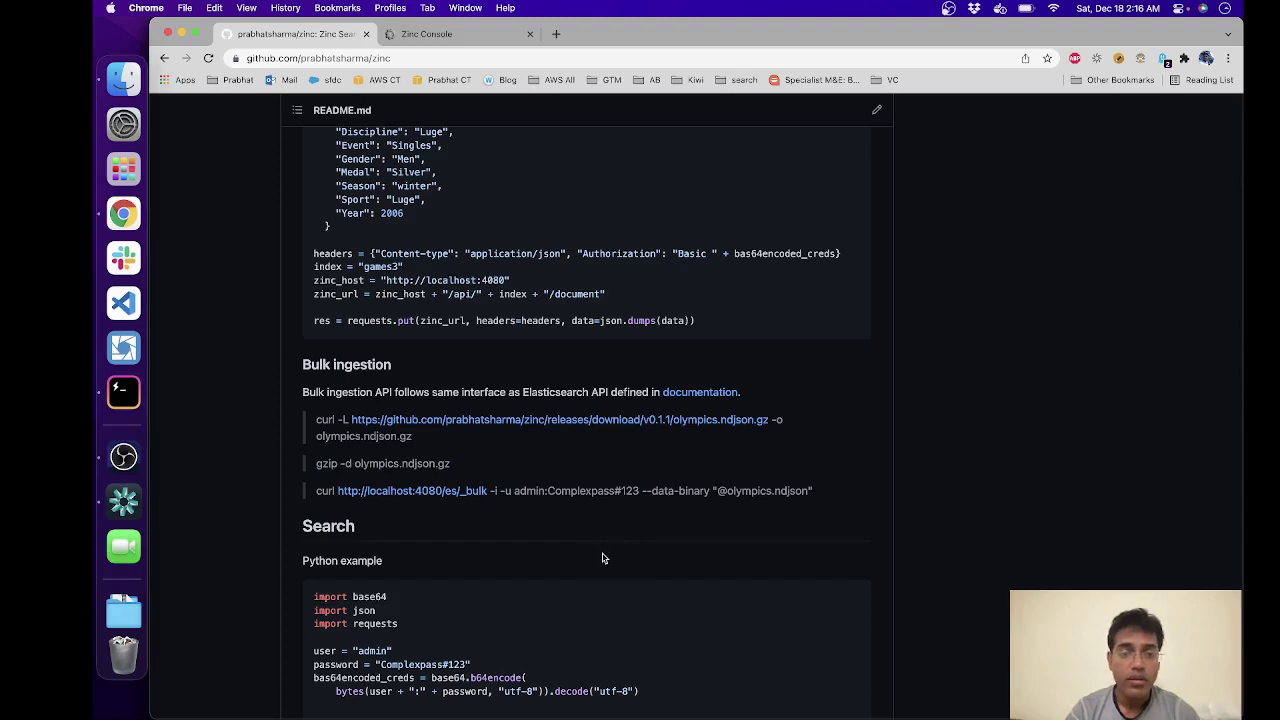
pyautogui.moveTo(840, 494); pyautogui.dragTo(316, 500)
pyautogui.press('super+Tab')
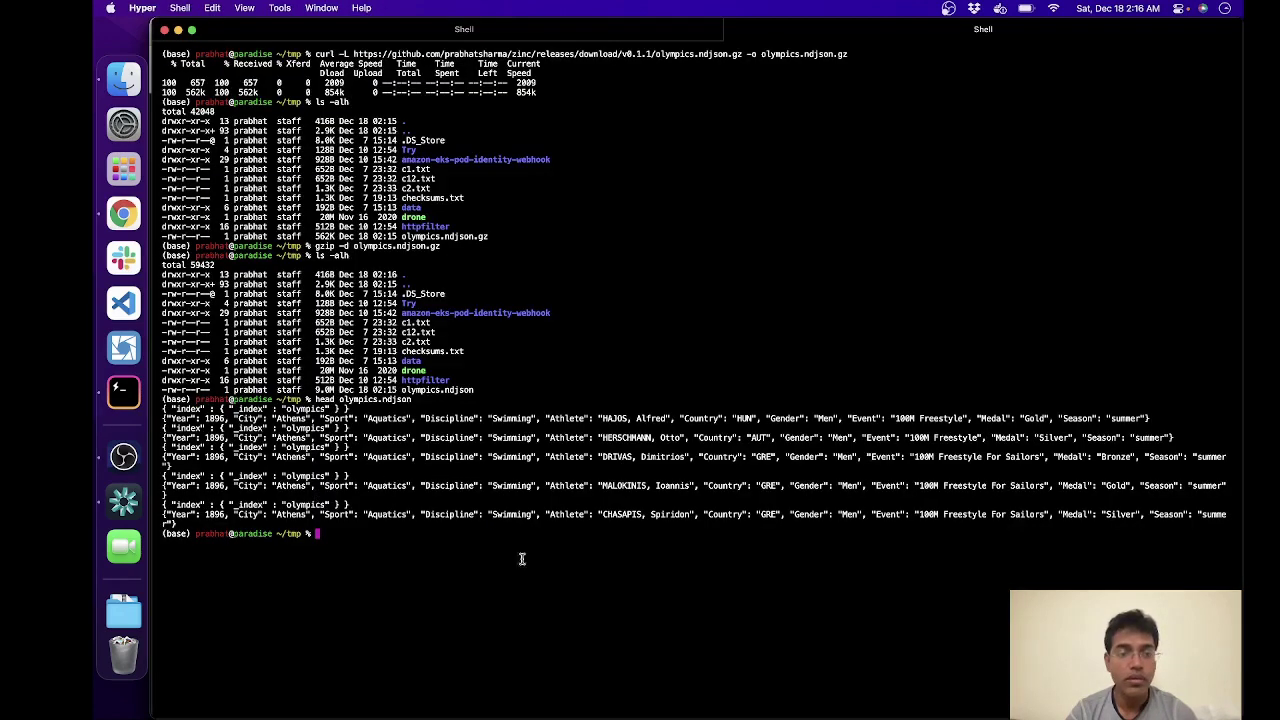
pyautogui.press('super+v')
pyautogui.press('Return')
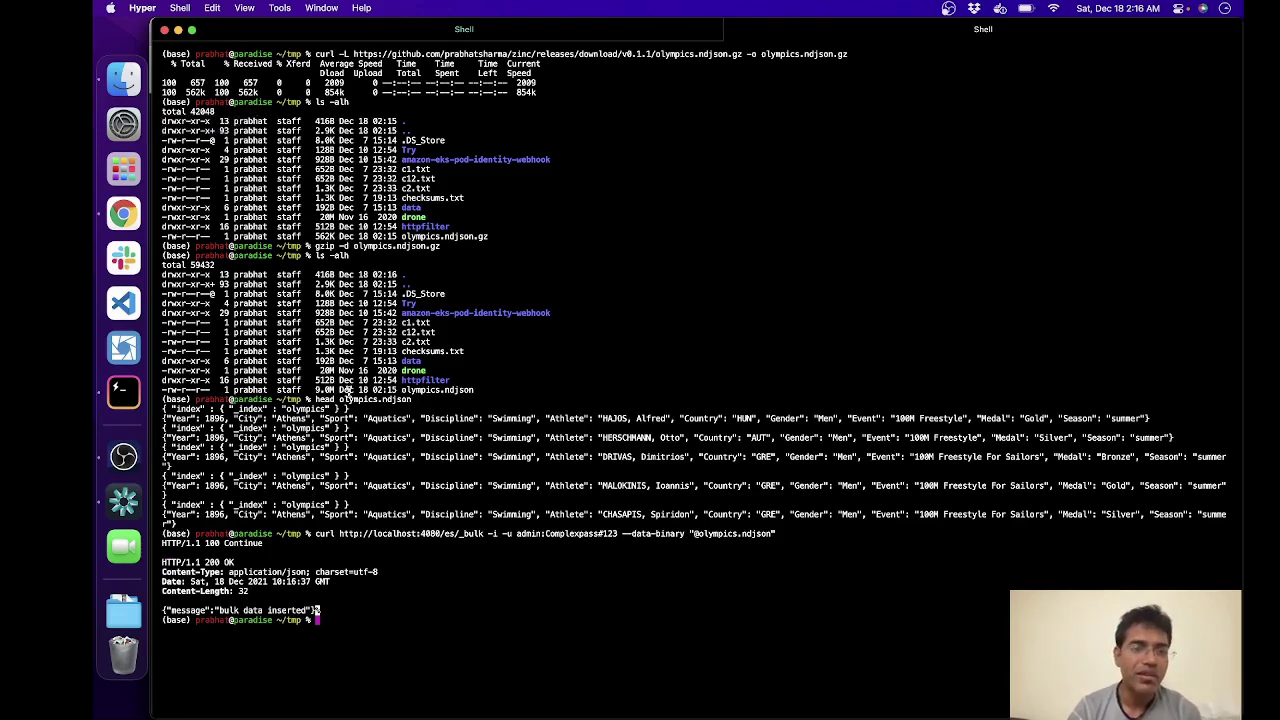
# Step: In the Zinc Console, view the olympics index's fields under Index Management
pyautogui.click(133, 224)
pyautogui.click(443, 34)
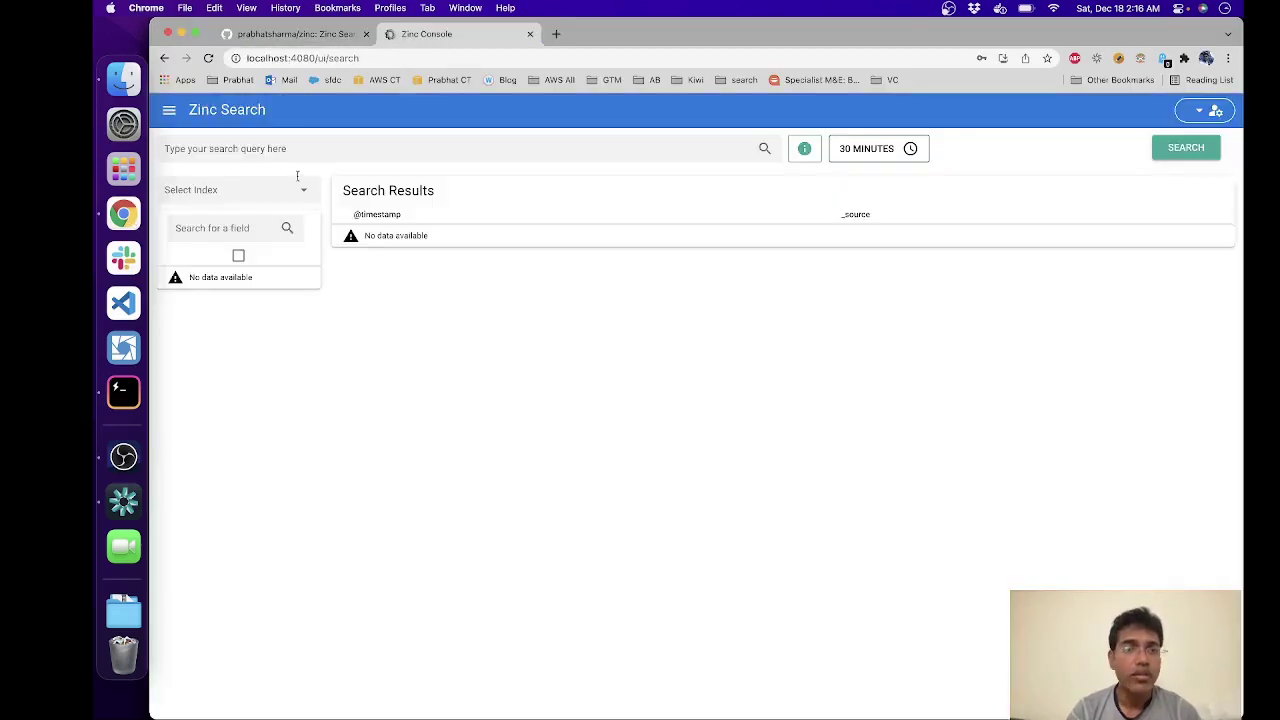
pyautogui.click(192, 186)
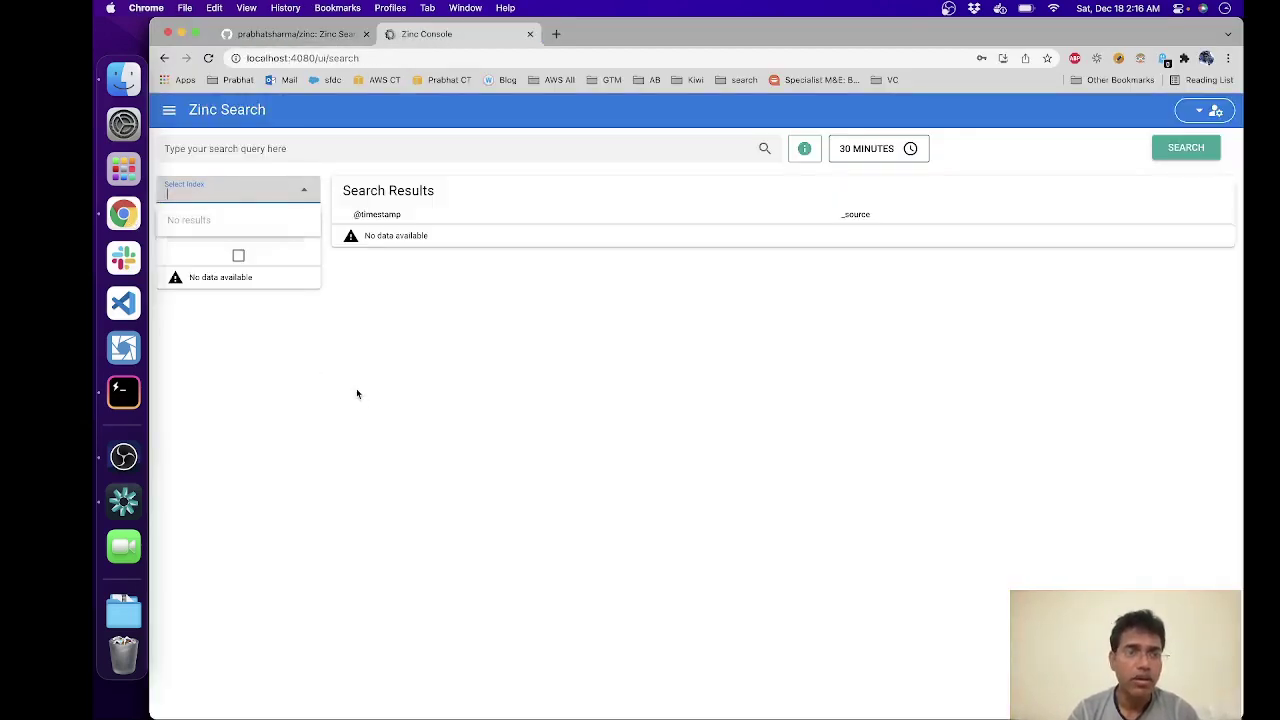
pyautogui.click(170, 112)
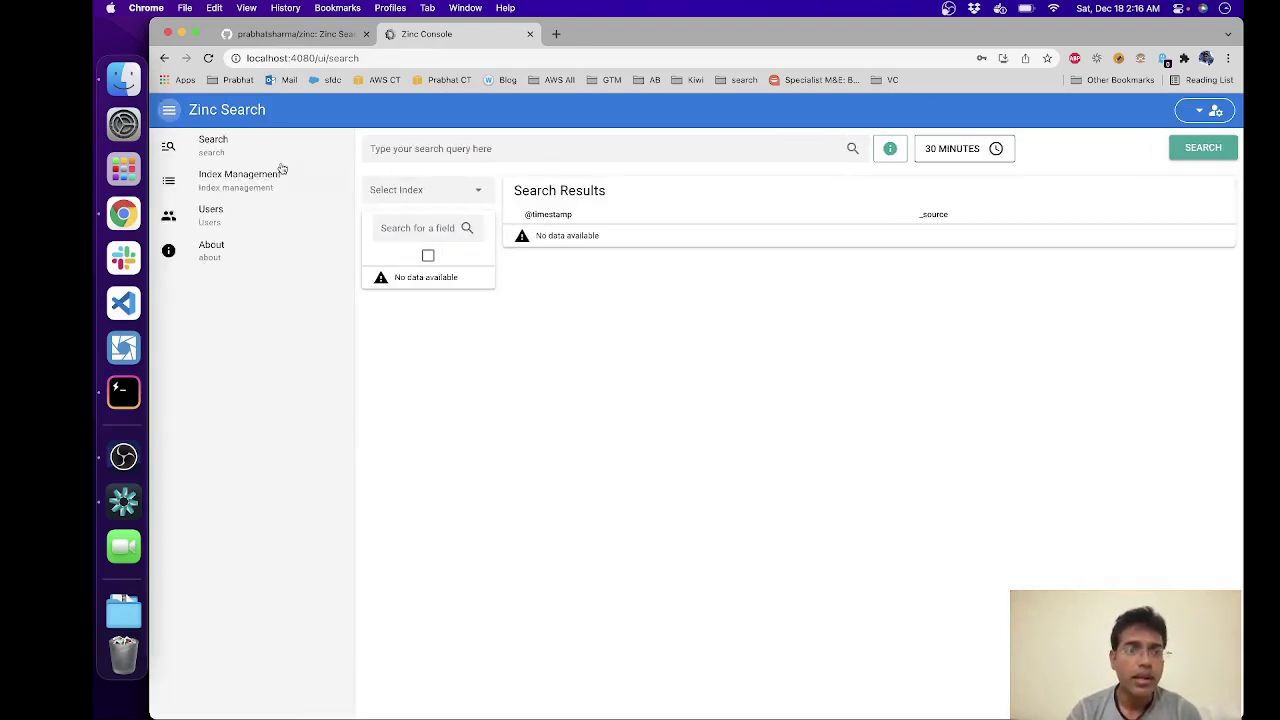
pyautogui.click(270, 185)
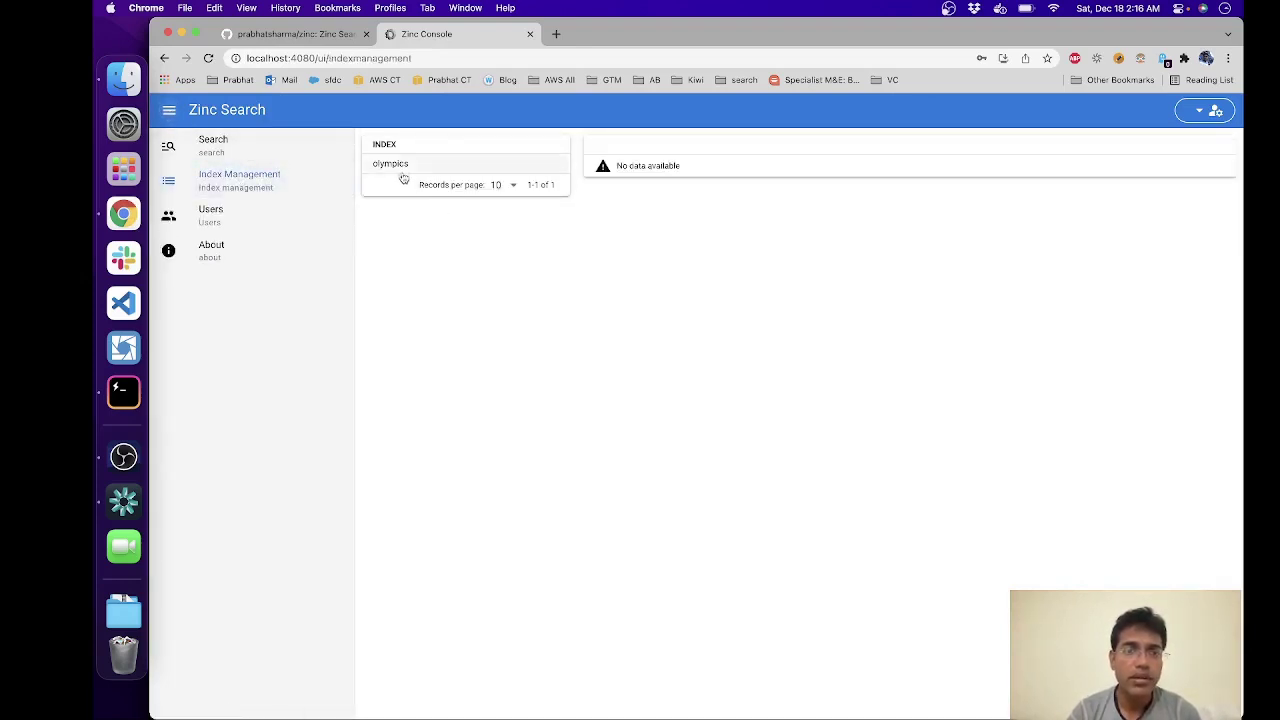
pyautogui.click(400, 166)
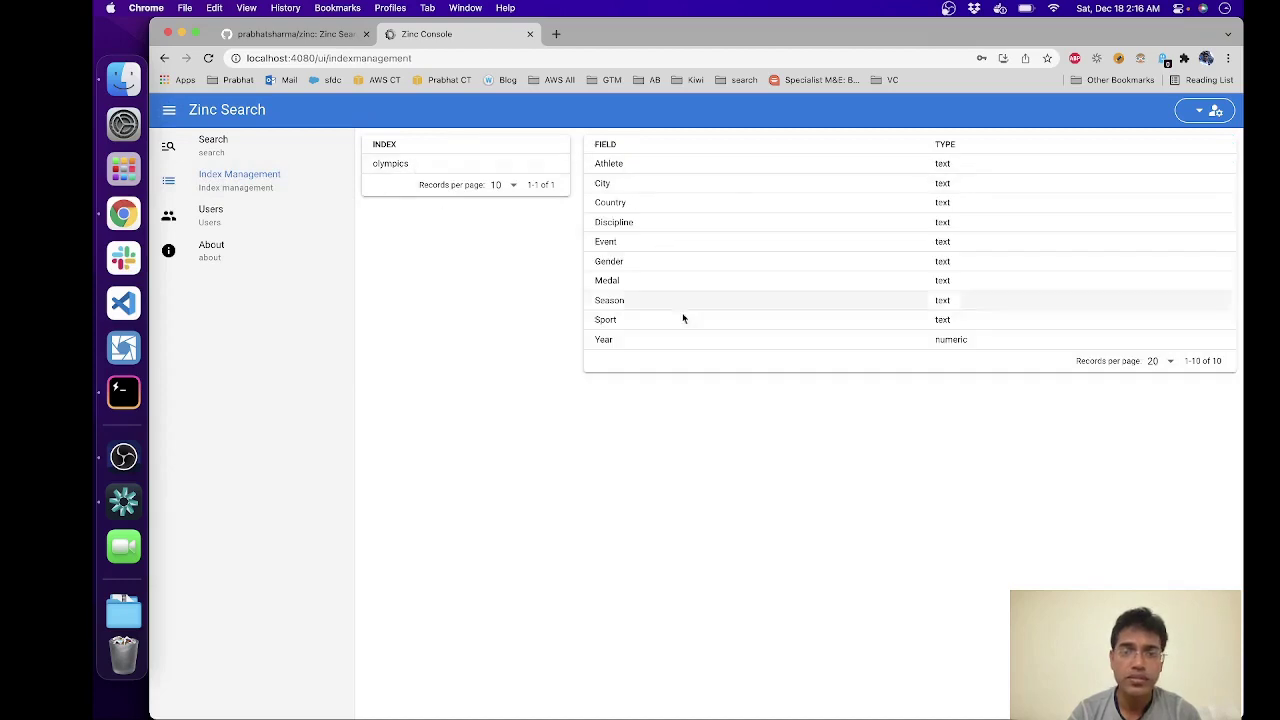
# Step: On the search page, select the olympics index and collapse the side navigation
pyautogui.click(212, 146)
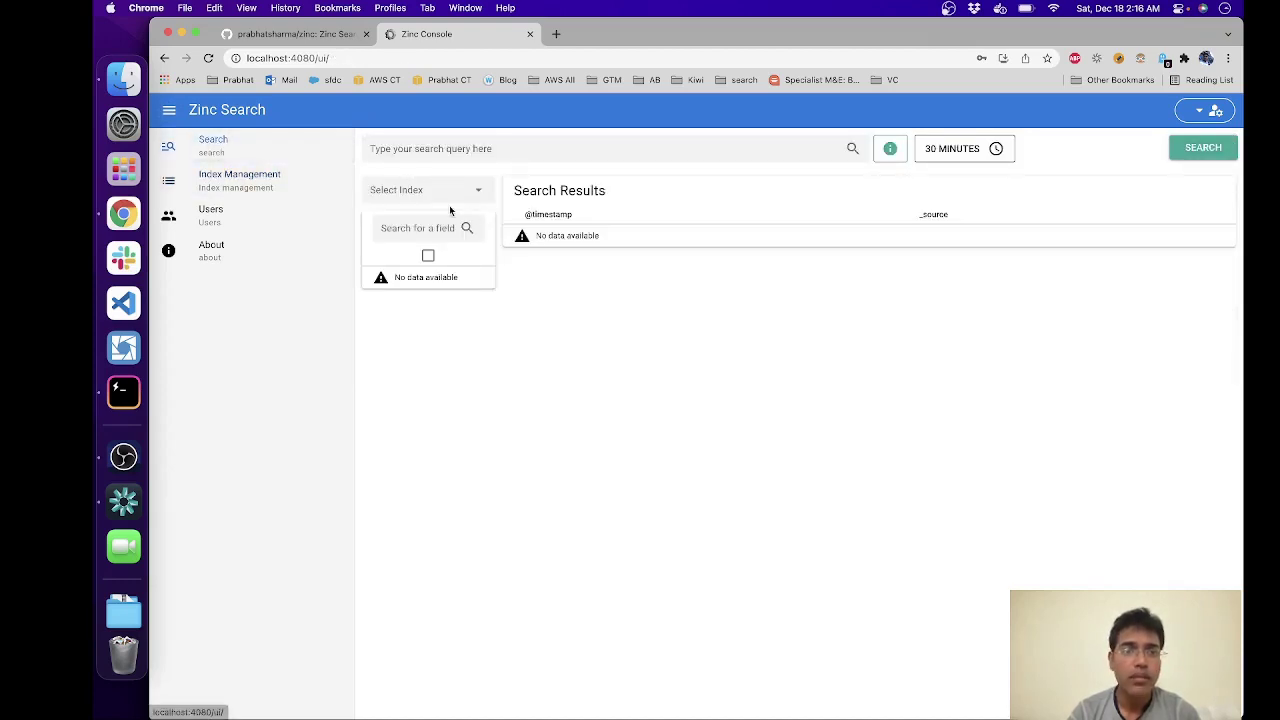
pyautogui.click(478, 190)
pyautogui.click(423, 220)
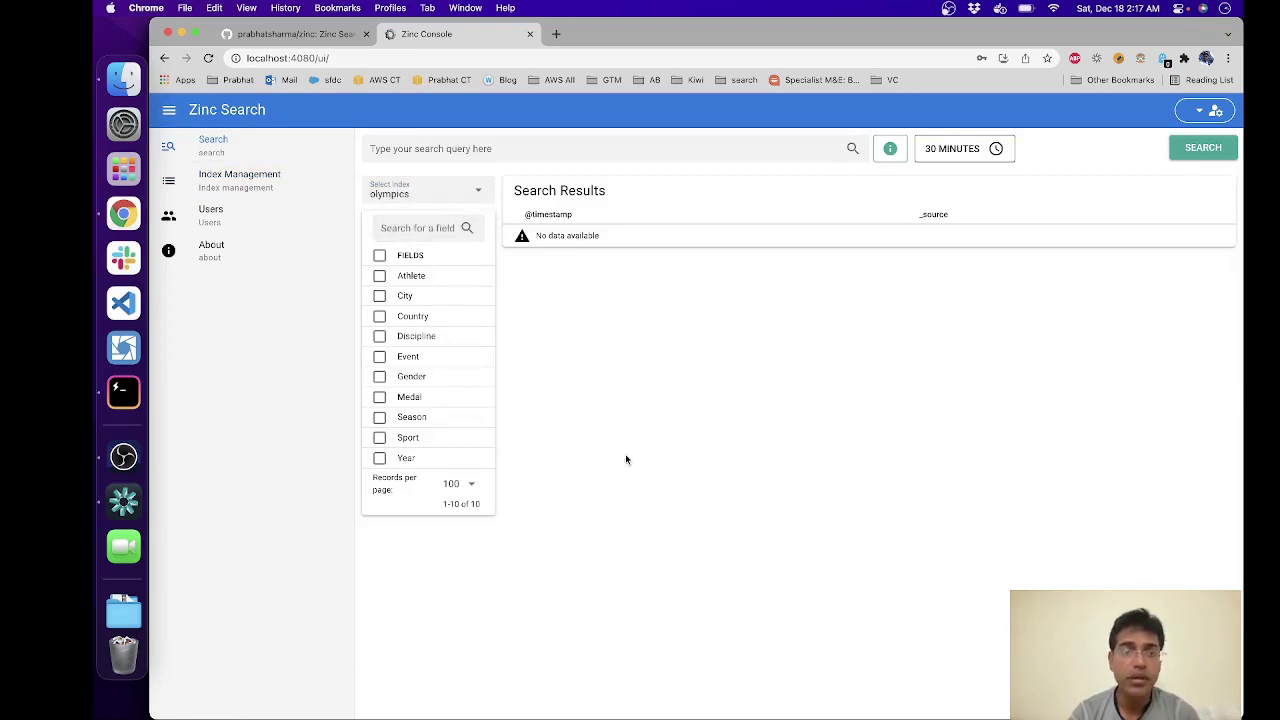
pyautogui.click(169, 110)
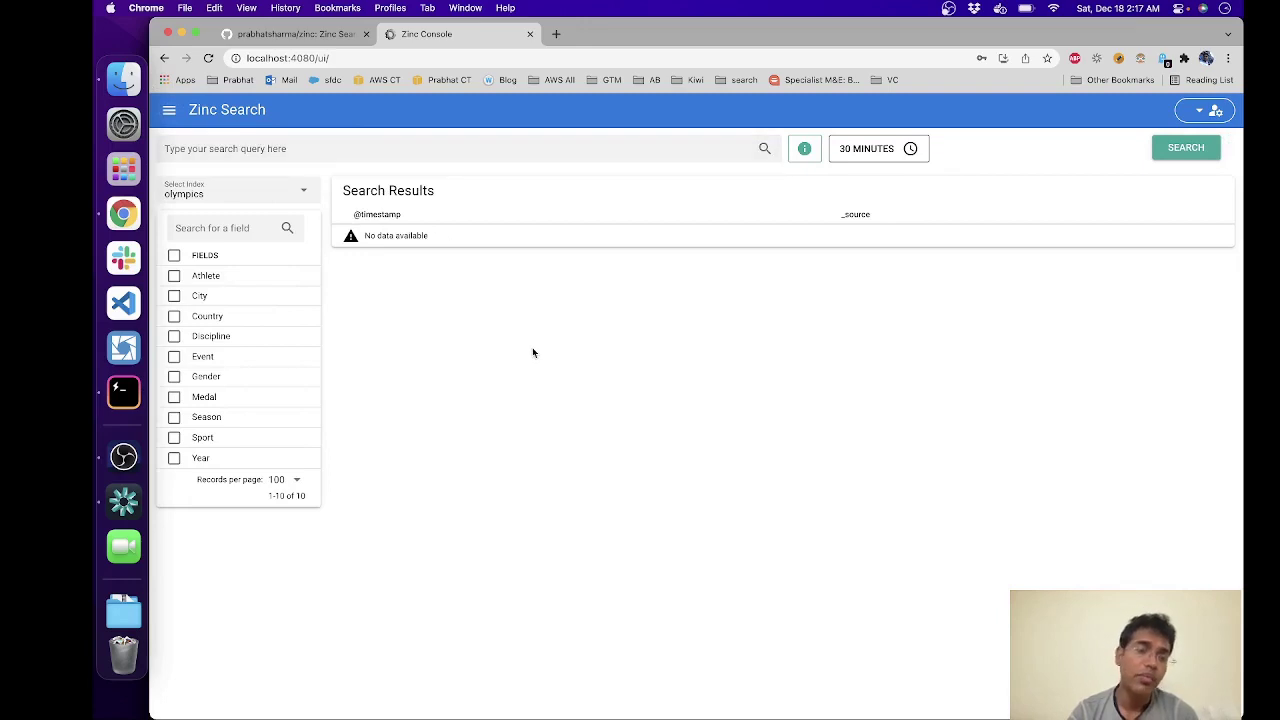
pyautogui.click(388, 152)
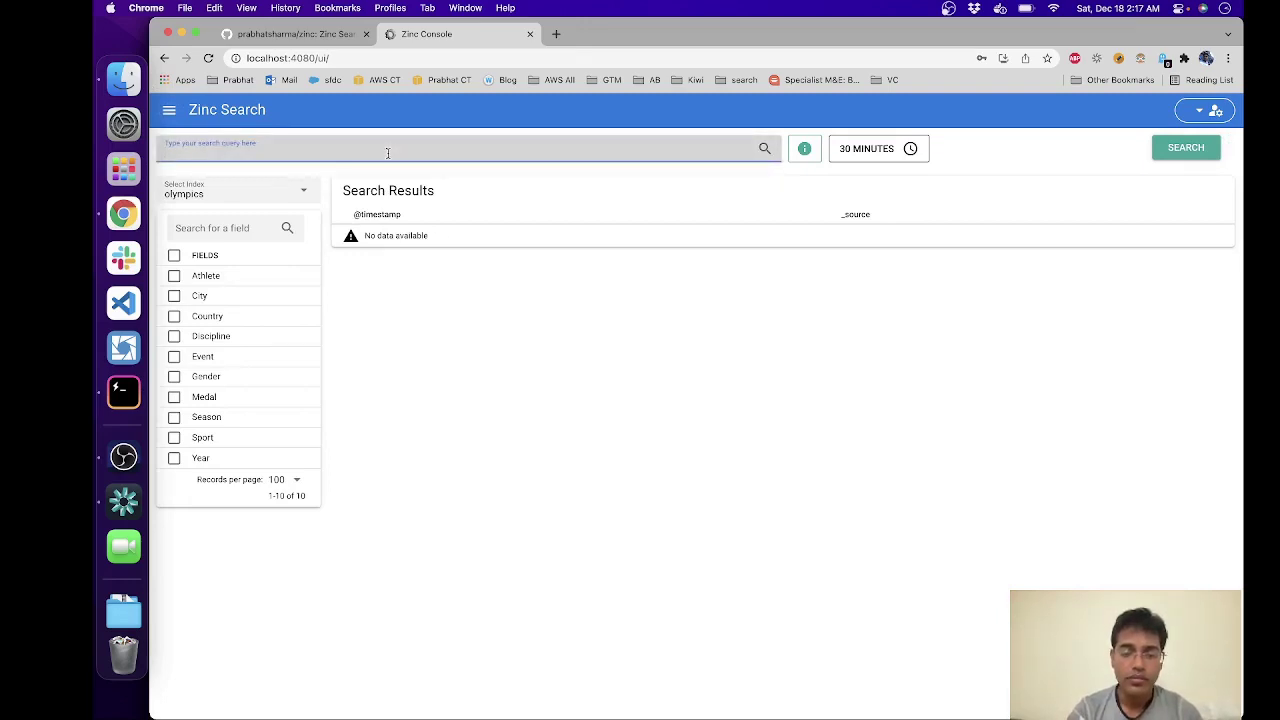
# Step: Search for gold and inspect the first result's JSON source fields
pyautogui.write('gold')
pyautogui.press('Return')
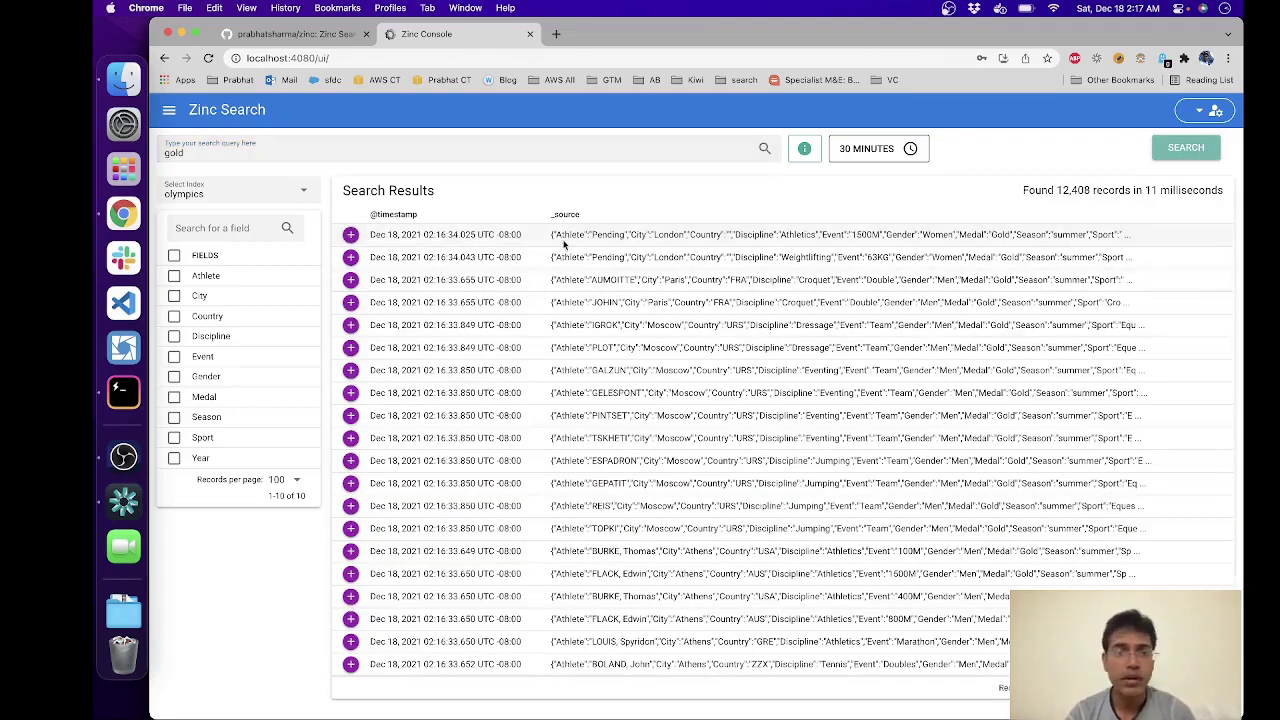
pyautogui.click(350, 234)
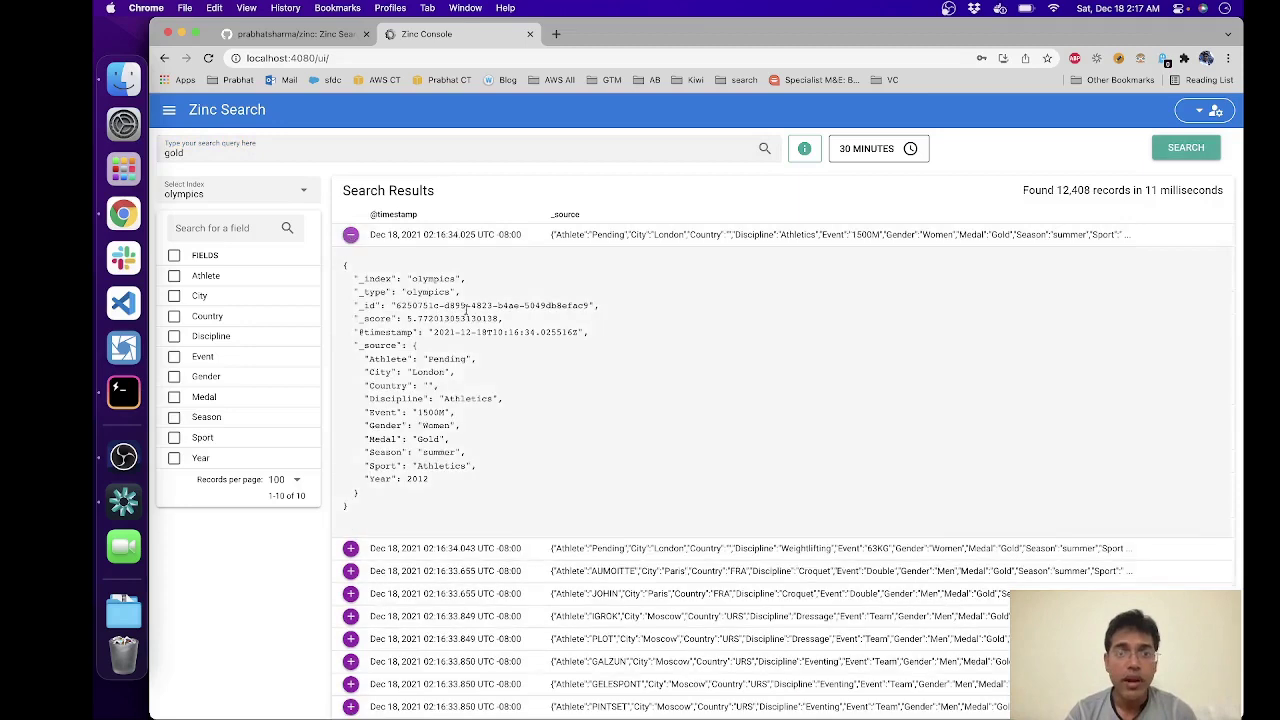
pyautogui.moveTo(366, 352); pyautogui.dragTo(404, 392)
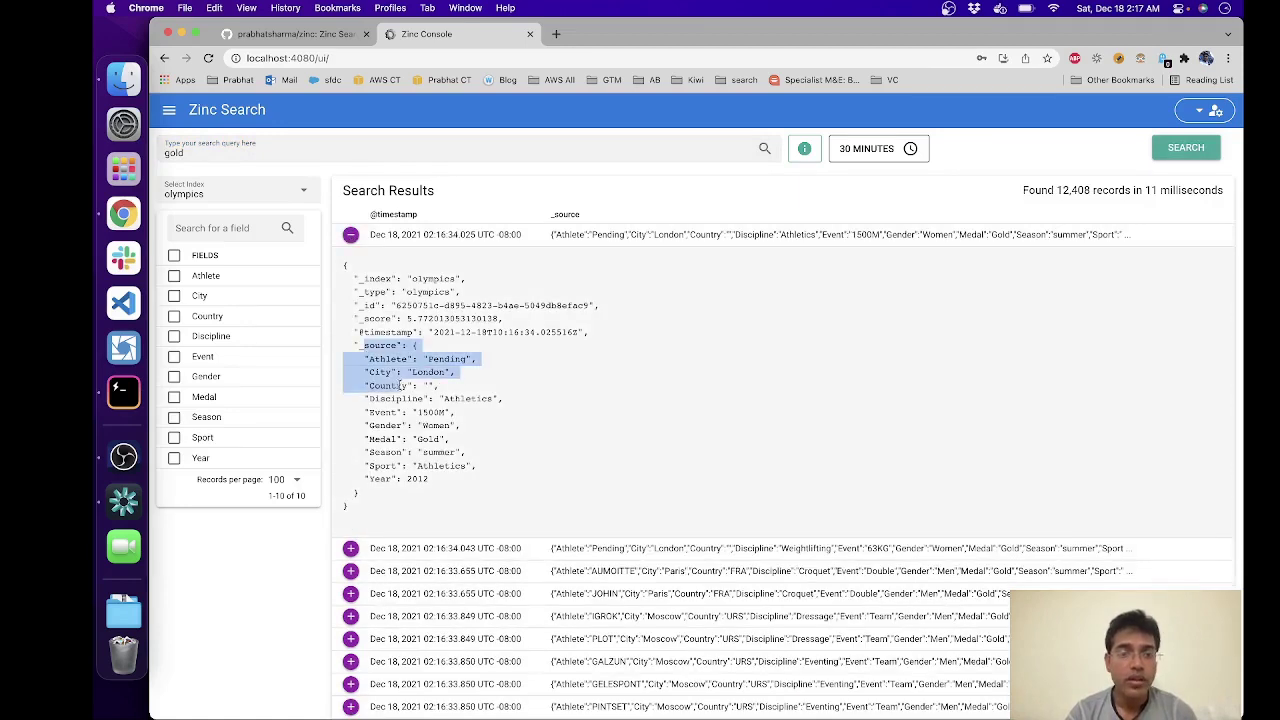
pyautogui.click(435, 478)
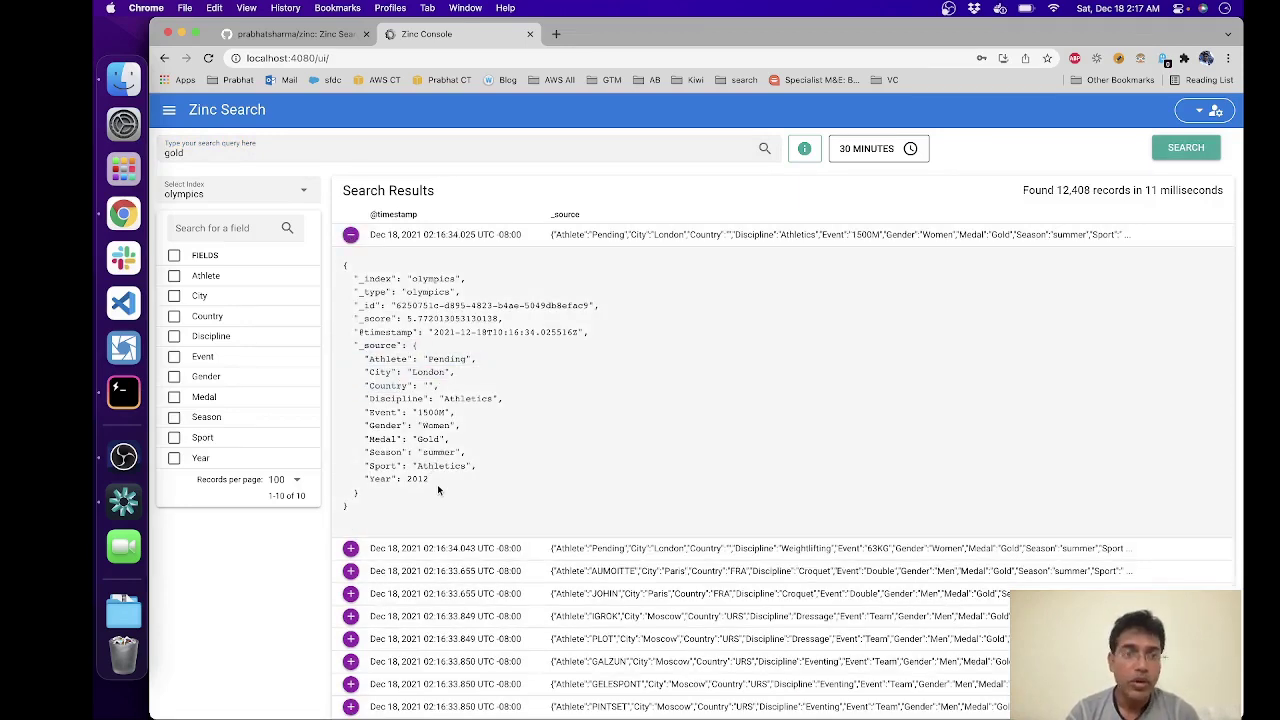
pyautogui.click(350, 234)
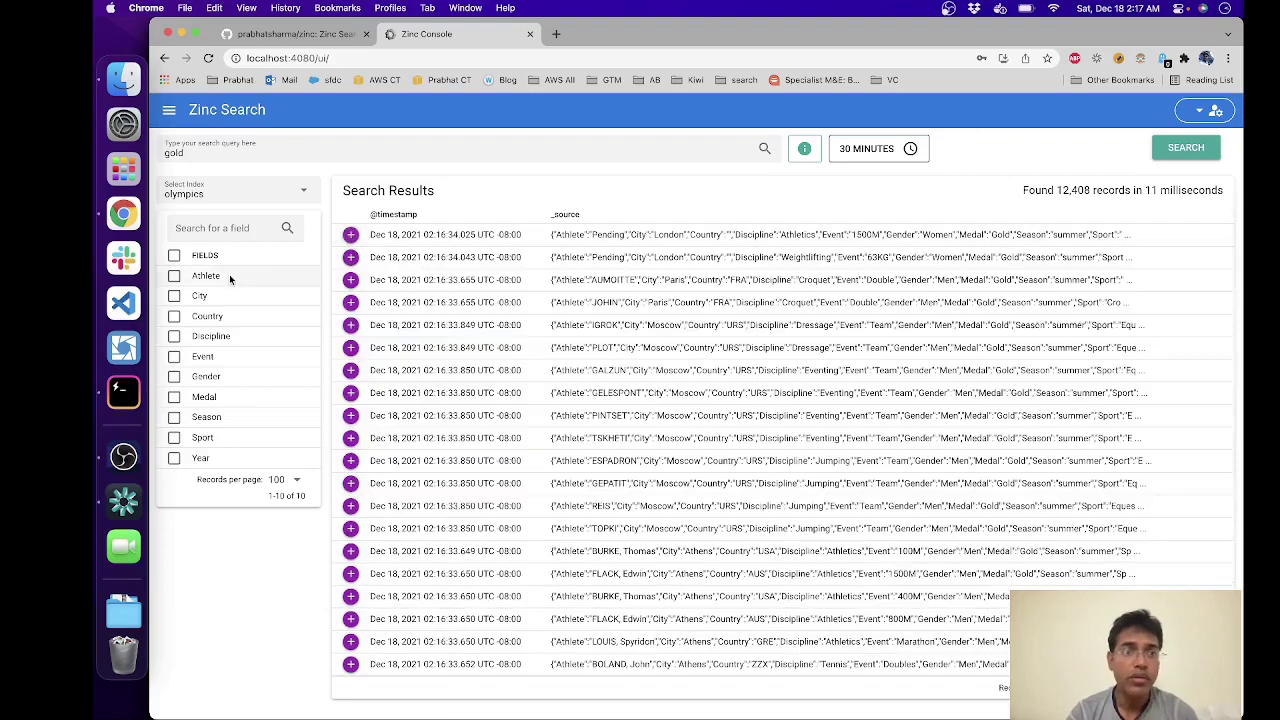
# Step: Show Athlete, City, Country, Discipline, Event, Gender and Season columns and open the syntax guide
pyautogui.click(174, 276)
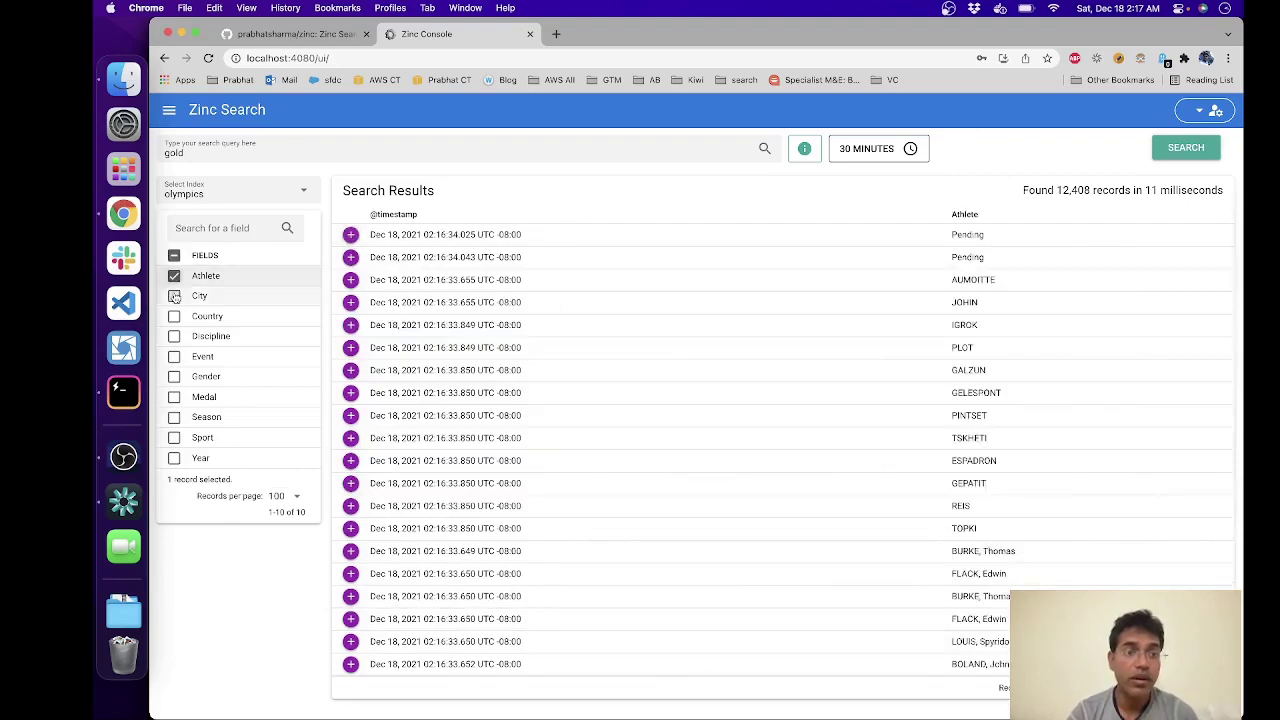
pyautogui.click(174, 296)
pyautogui.click(174, 316)
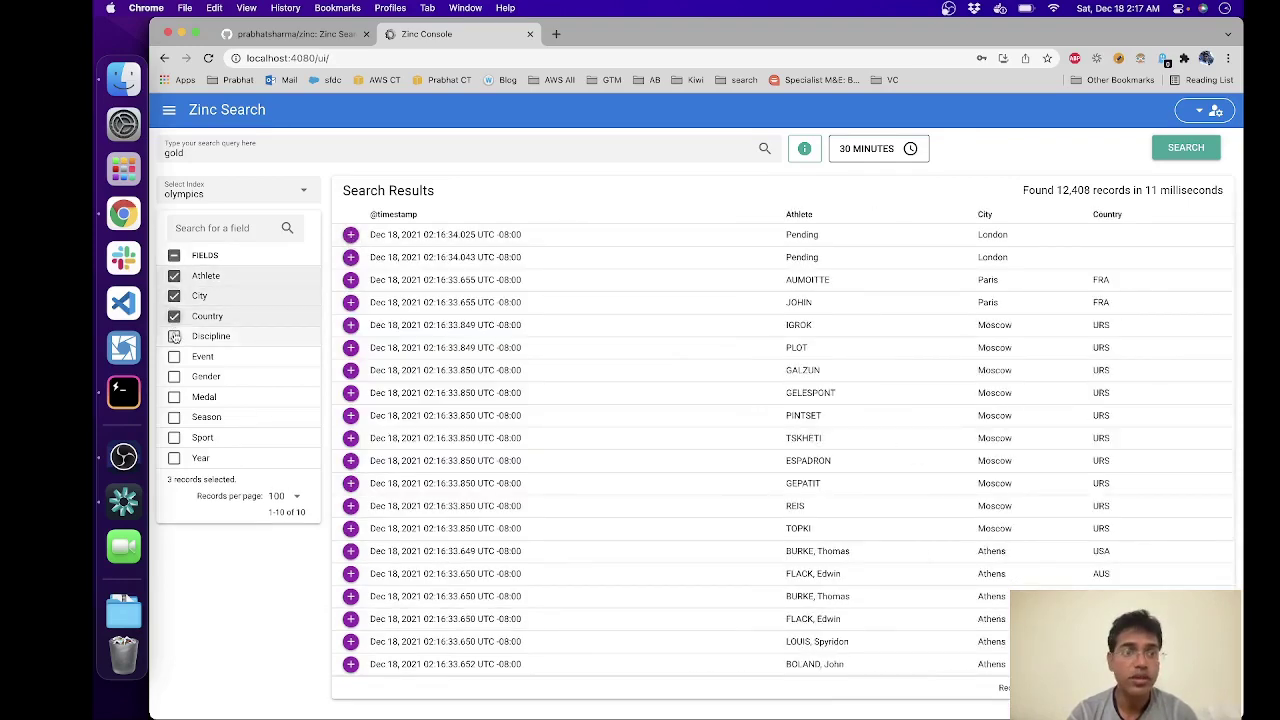
pyautogui.click(174, 336)
pyautogui.click(174, 356)
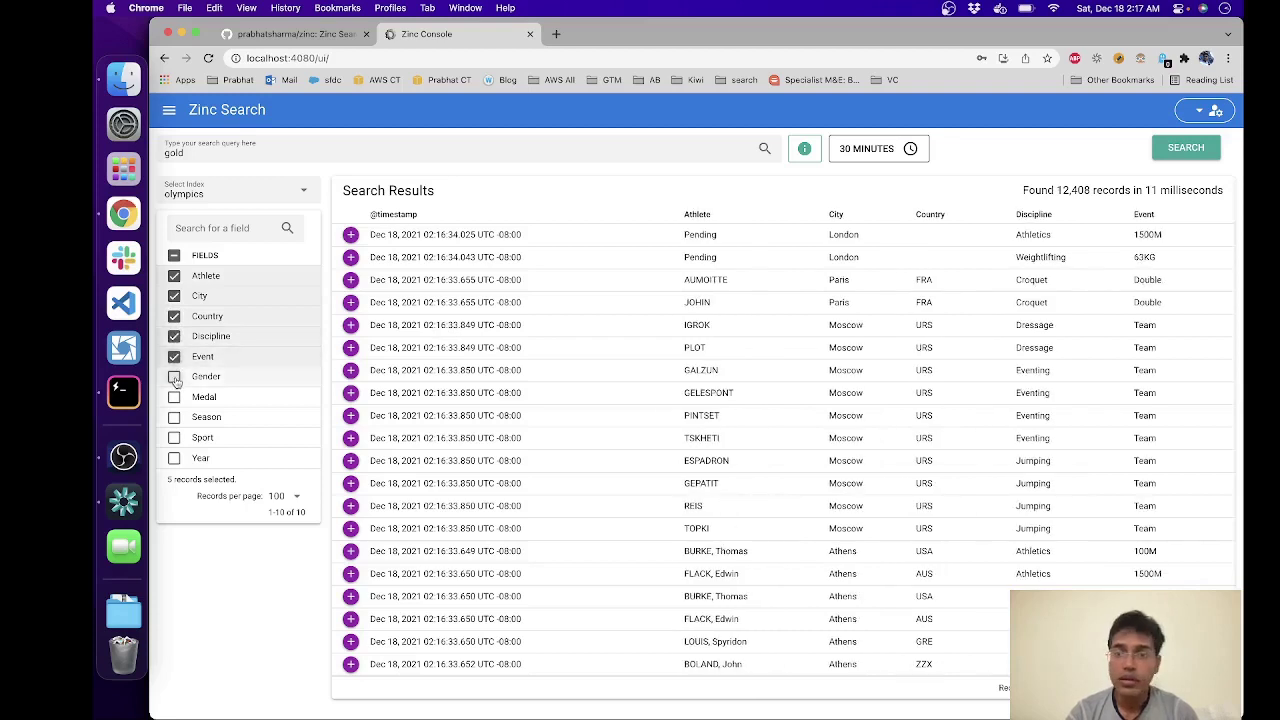
pyautogui.click(174, 376)
pyautogui.click(174, 417)
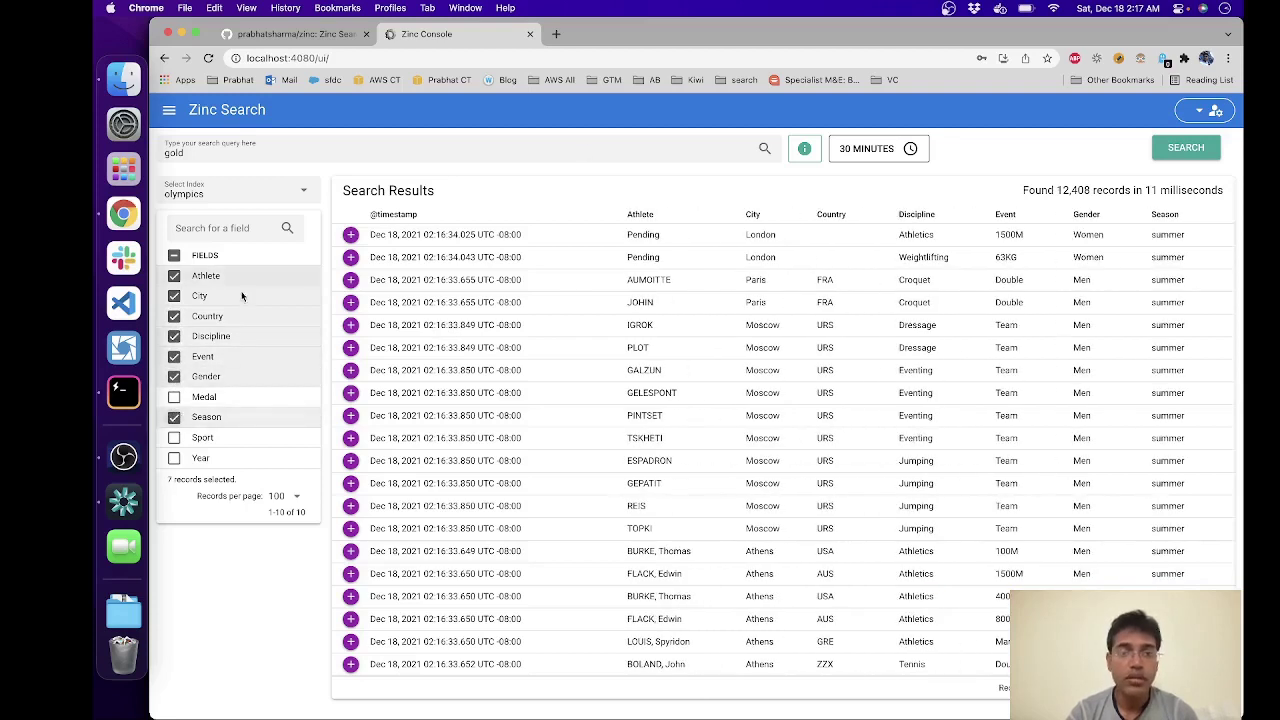
pyautogui.click(804, 148)
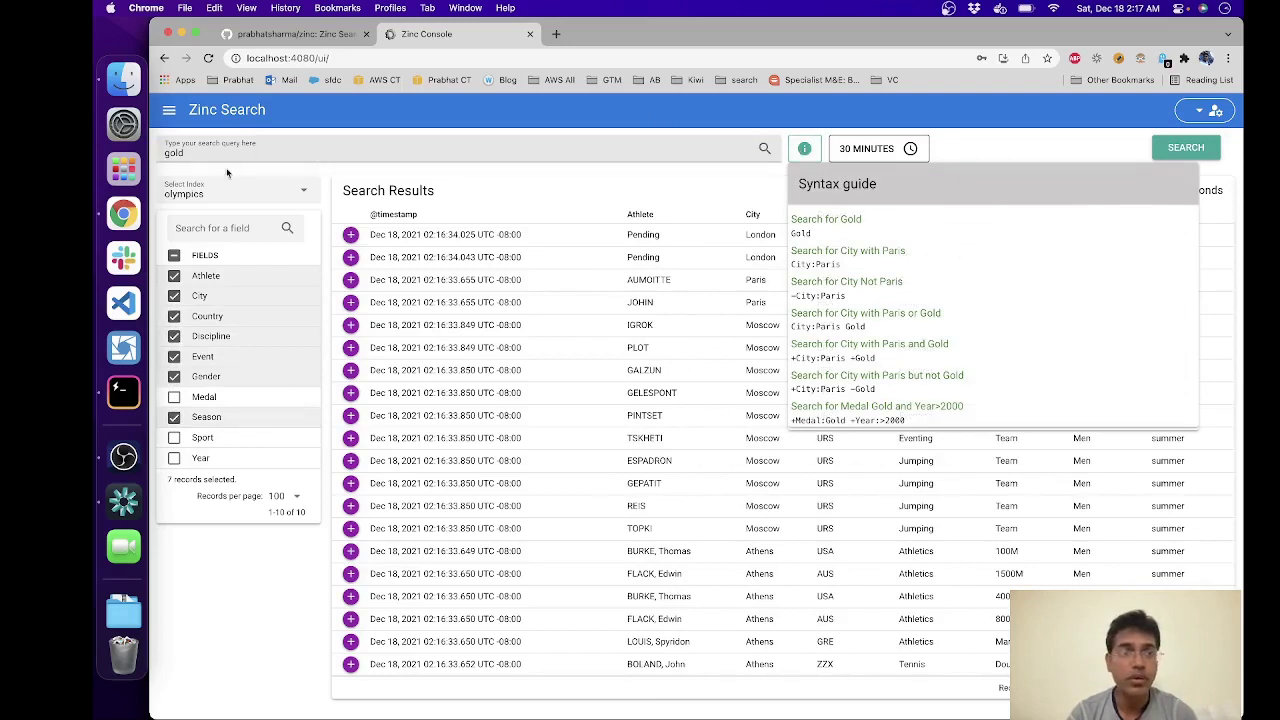
# Step: Replace the gold query with City:Paris from the syntax guide and search
pyautogui.moveTo(853, 269); pyautogui.dragTo(795, 265)
pyautogui.hotkey('ctrl', 'c')
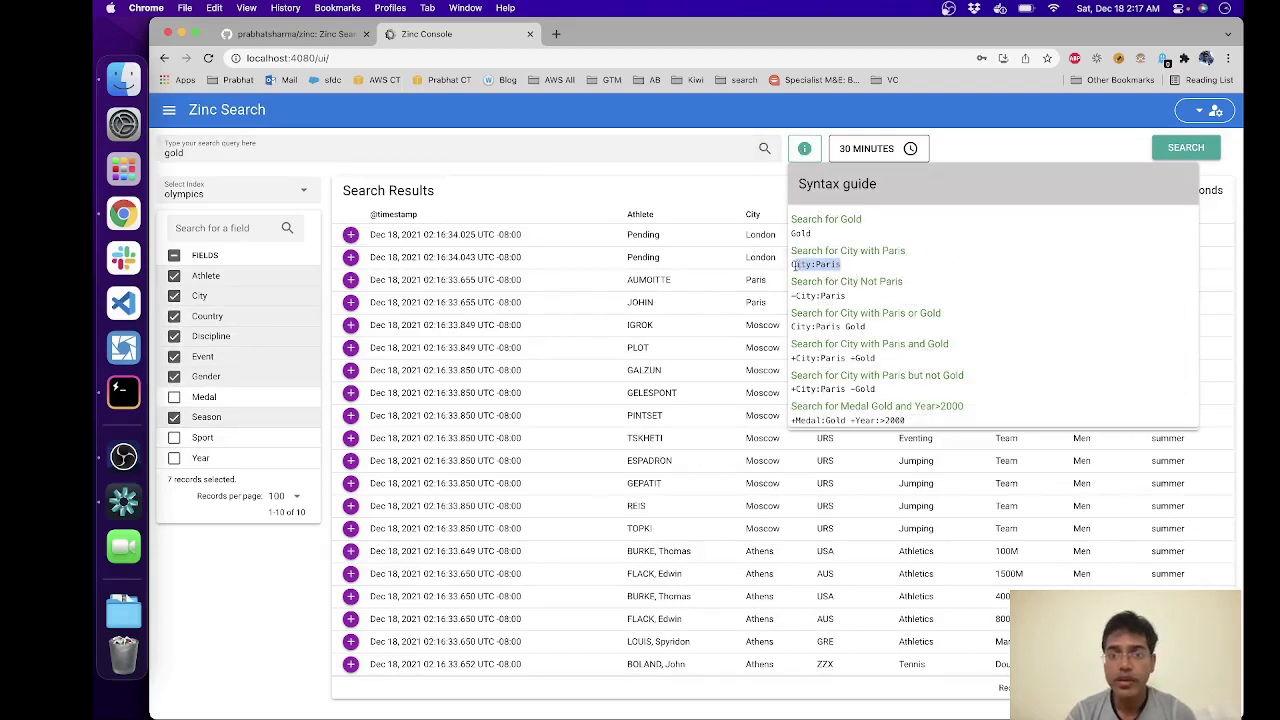
pyautogui.click(243, 152)
pyautogui.hotkey('ctrl', 'a')
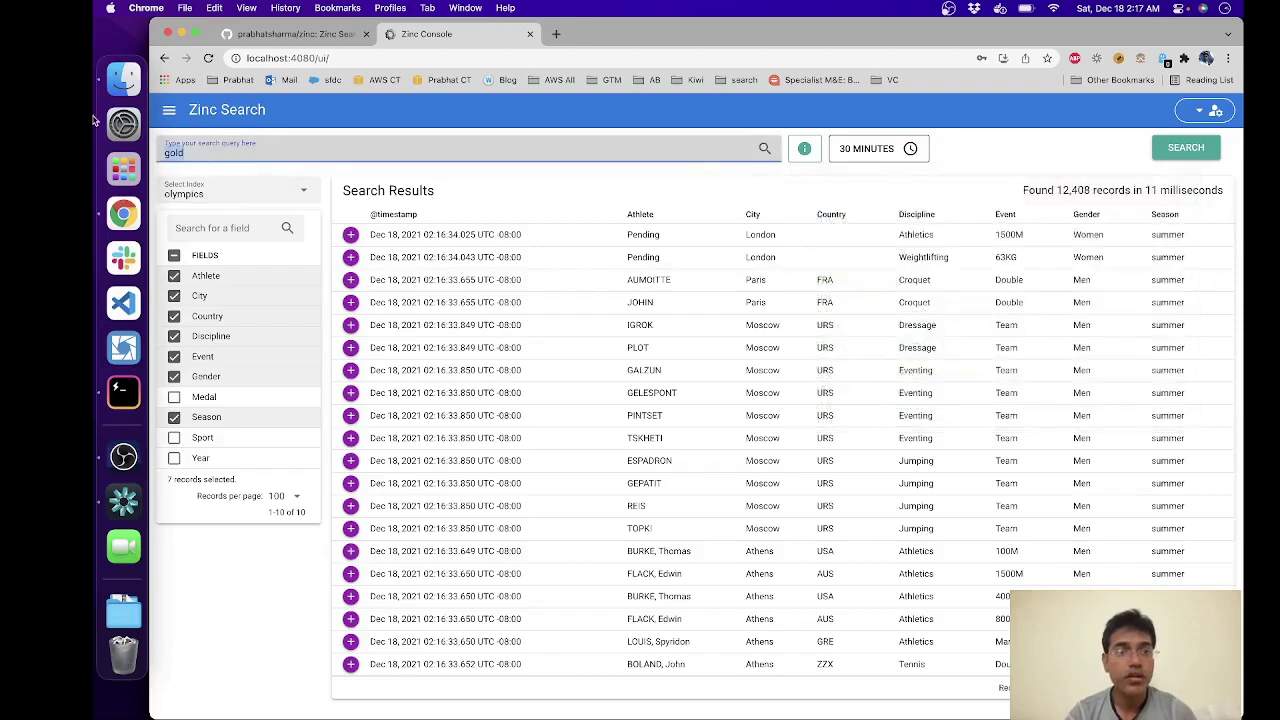
pyautogui.hotkey('ctrl', 'v')
pyautogui.press('Return')
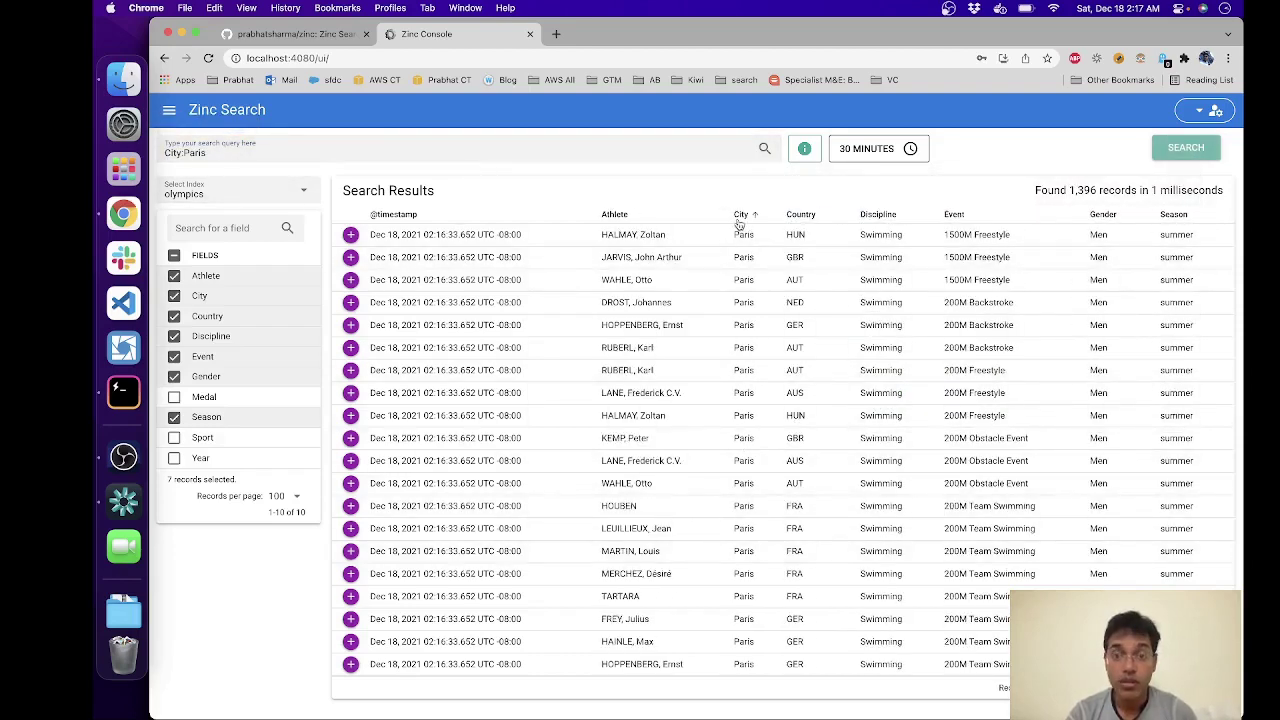
# Step: Search for -City:Paris to exclude Paris, matching 35,539 records
pyautogui.moveTo(816, 148)
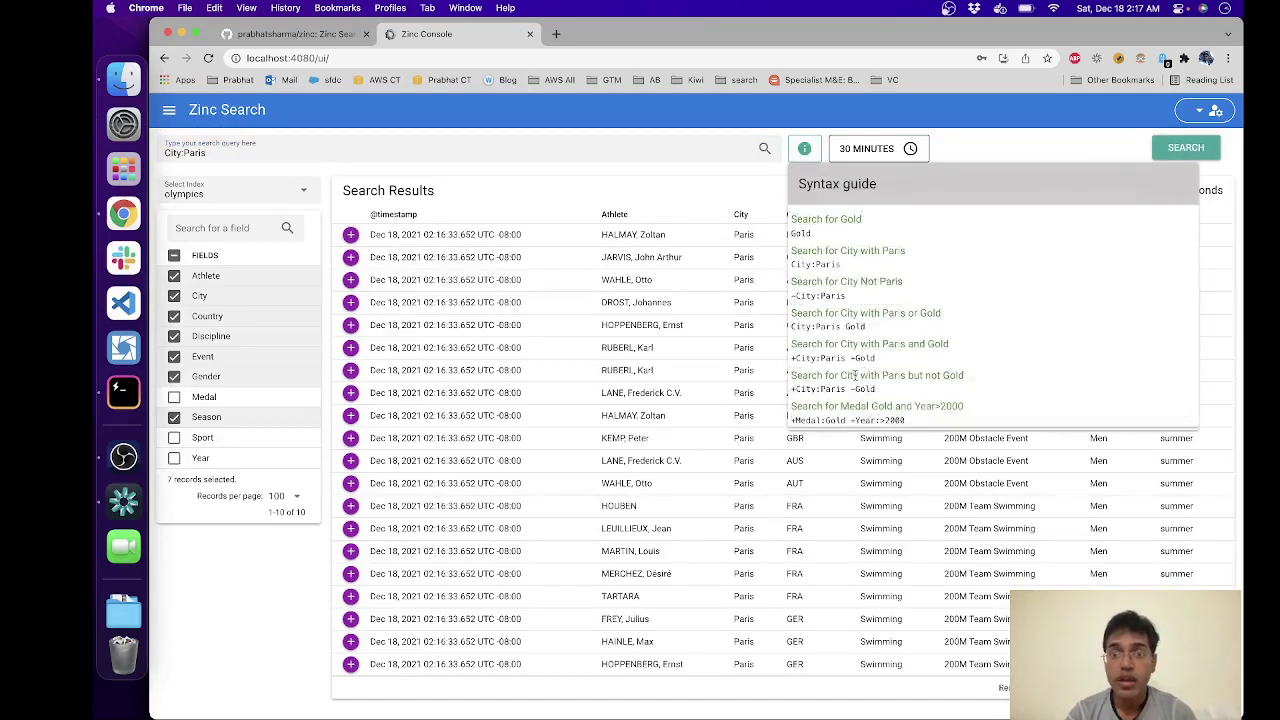
pyautogui.moveTo(872, 294); pyautogui.dragTo(791, 293)
pyautogui.press('super+c')
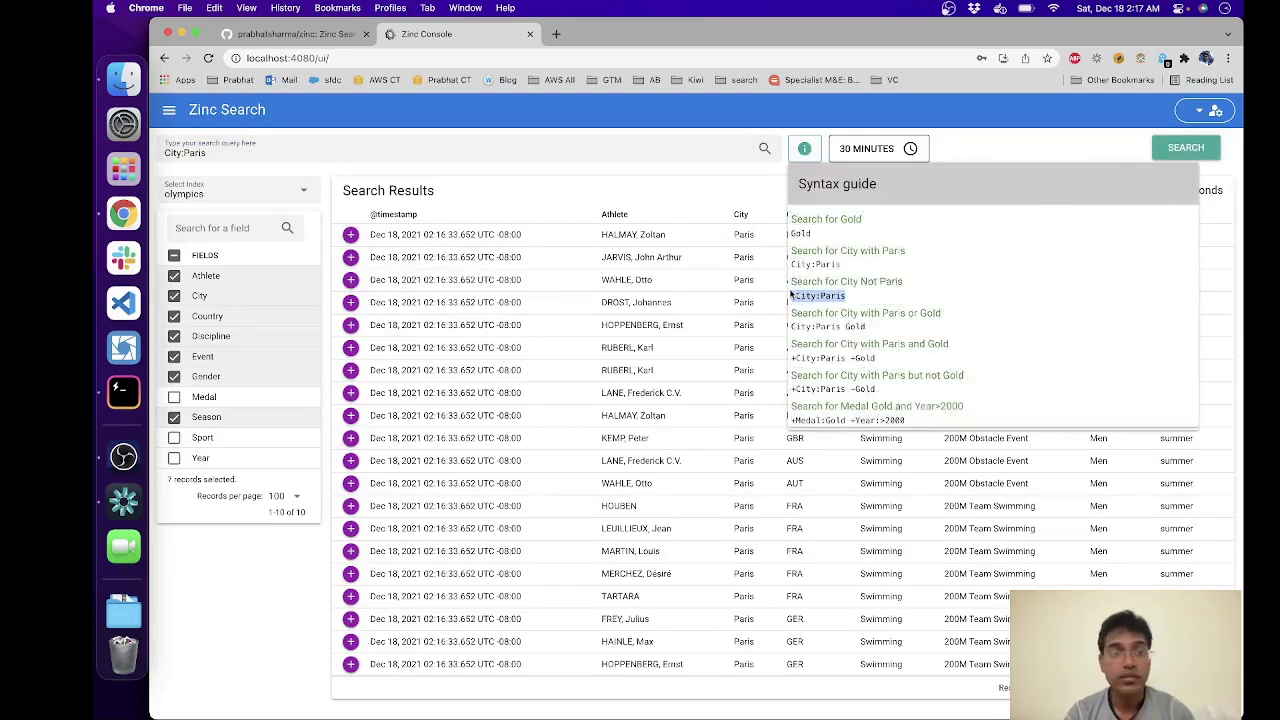
pyautogui.click(173, 155)
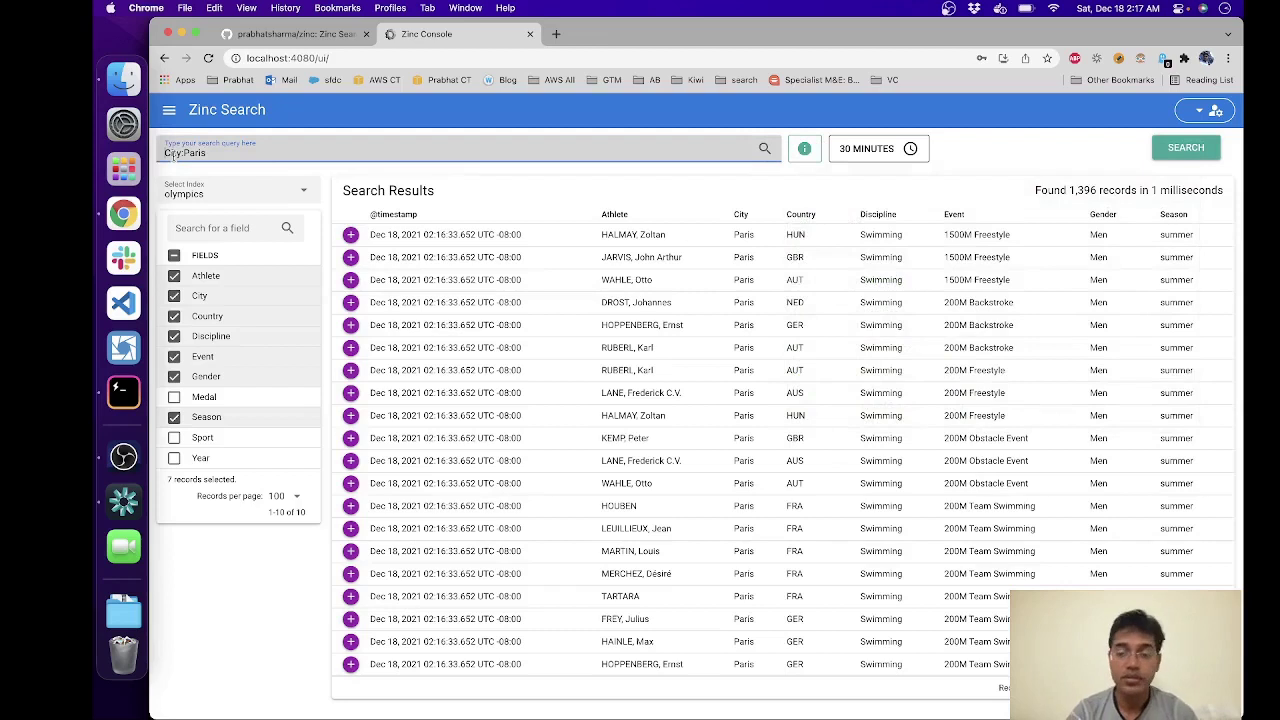
pyautogui.press('super+a')
pyautogui.press('super+v')
pyautogui.press('Return')
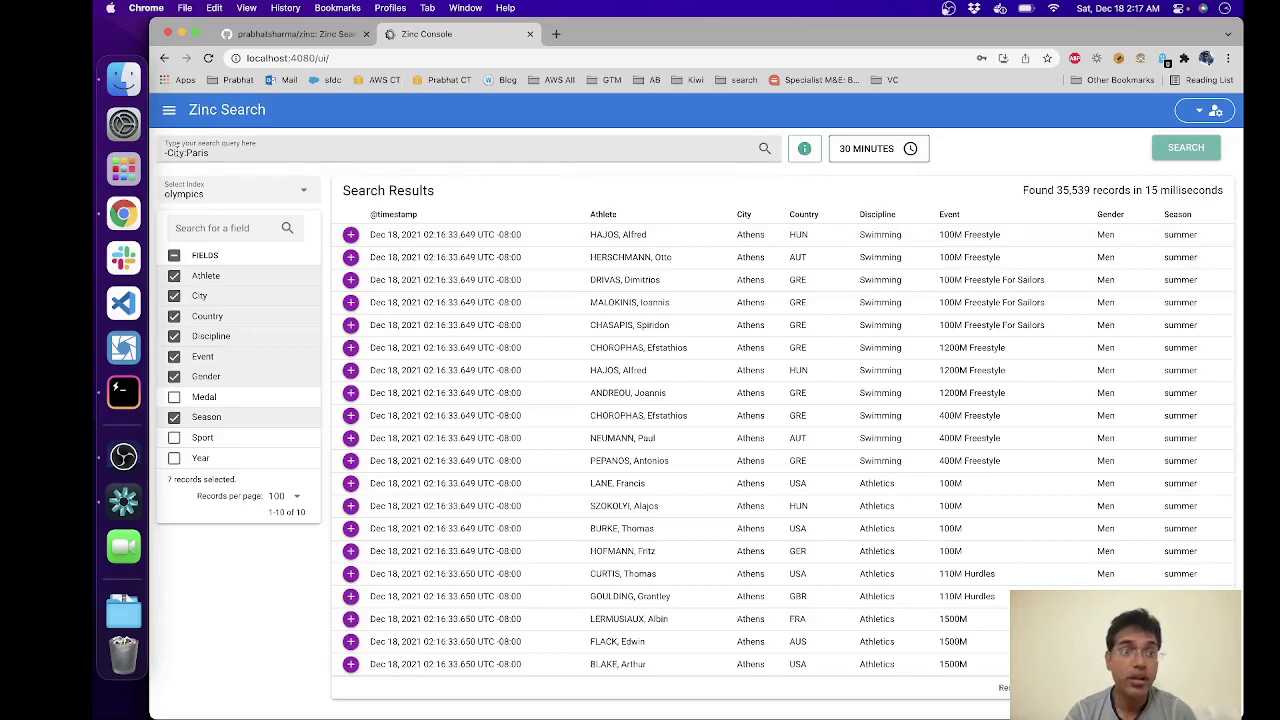
# Step: Remove the leading minus to search City:Paris again, showing 1,396 records
pyautogui.click(168, 152)
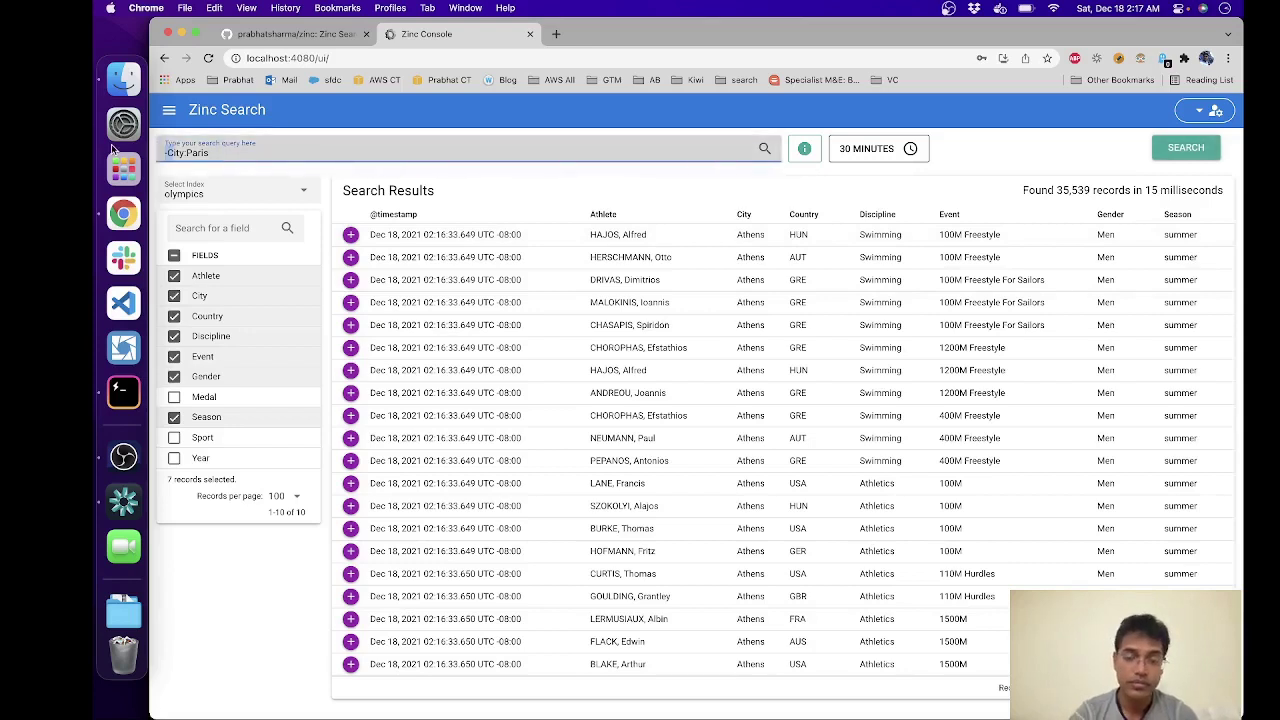
pyautogui.press('Delete')
pyautogui.press('Return')
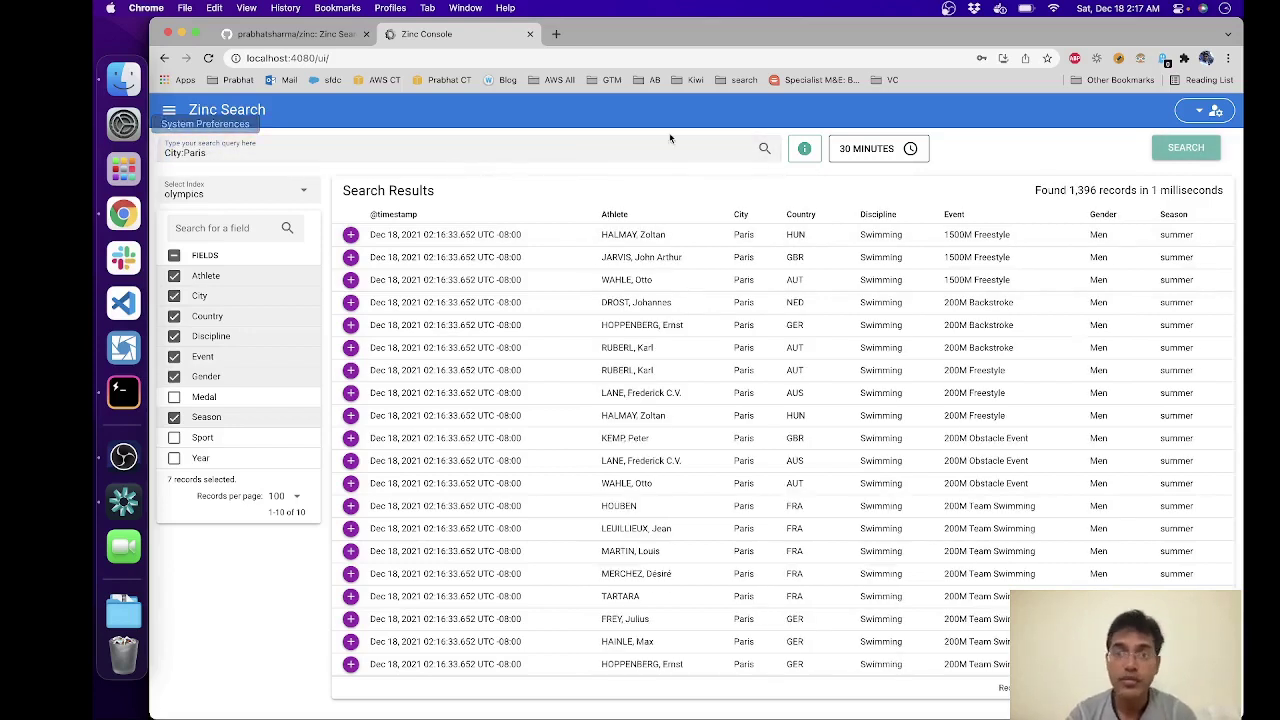
pyautogui.click(812, 150)
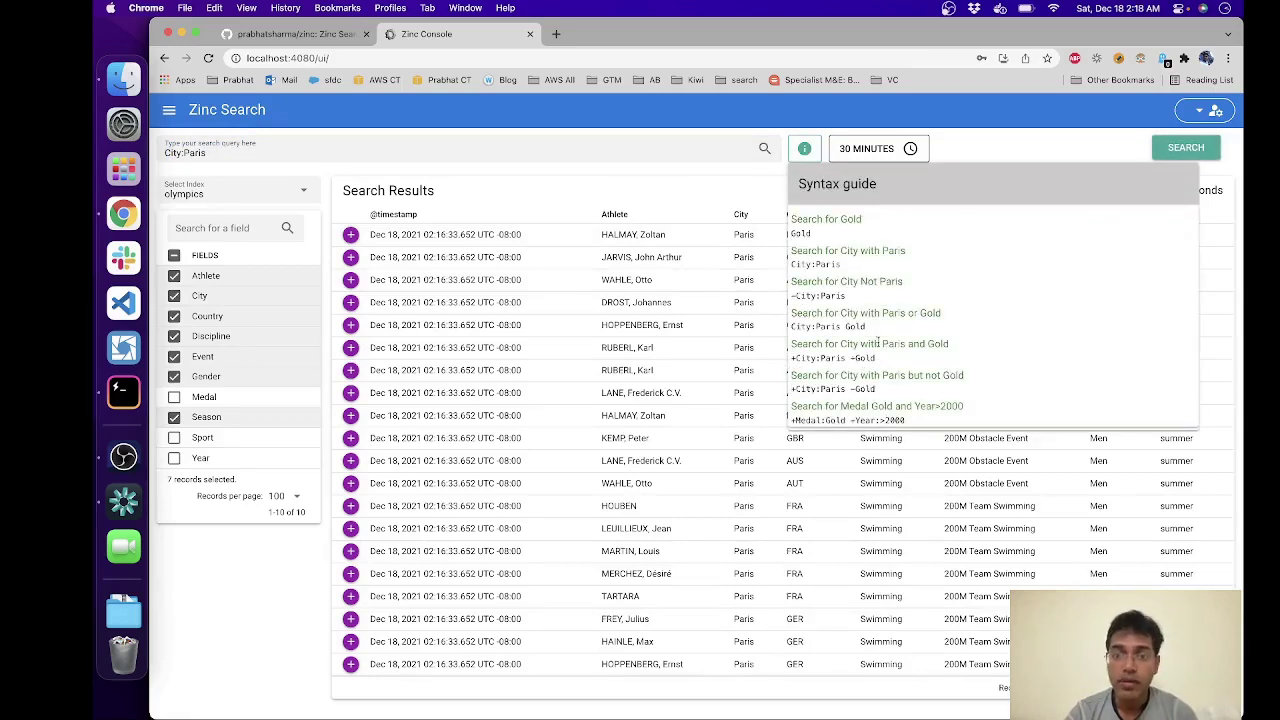
pyautogui.click(995, 142)
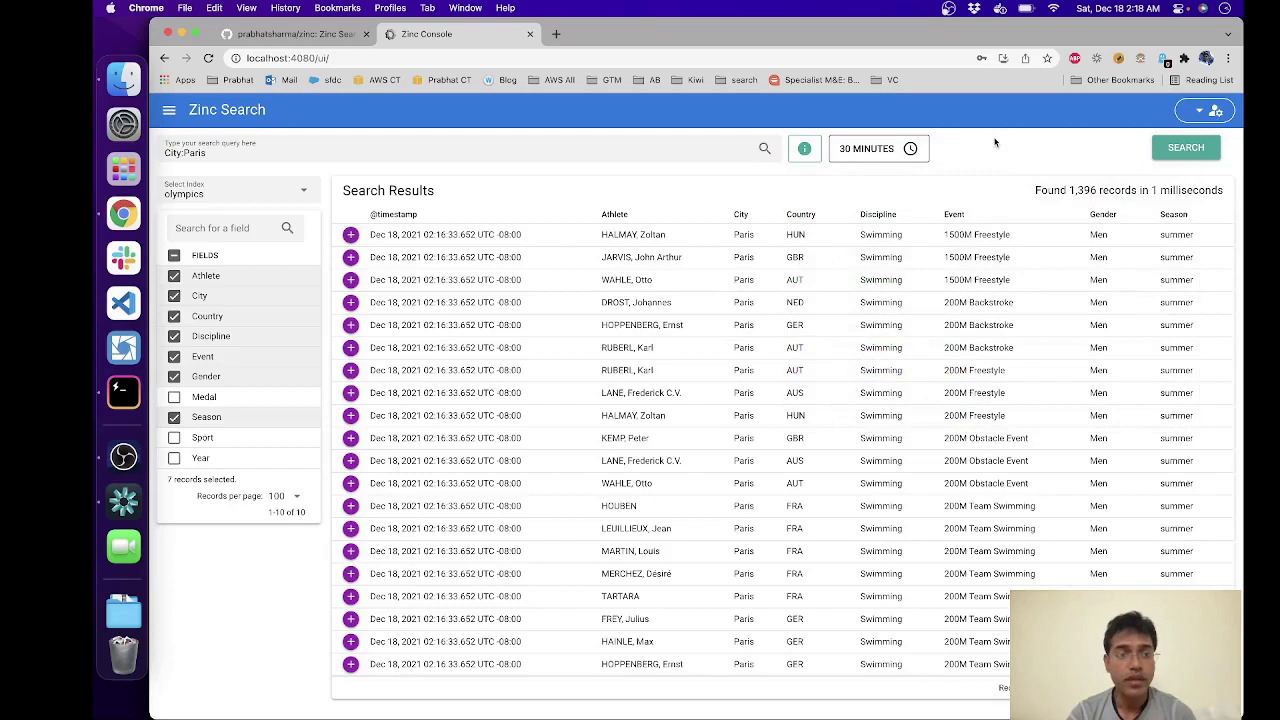